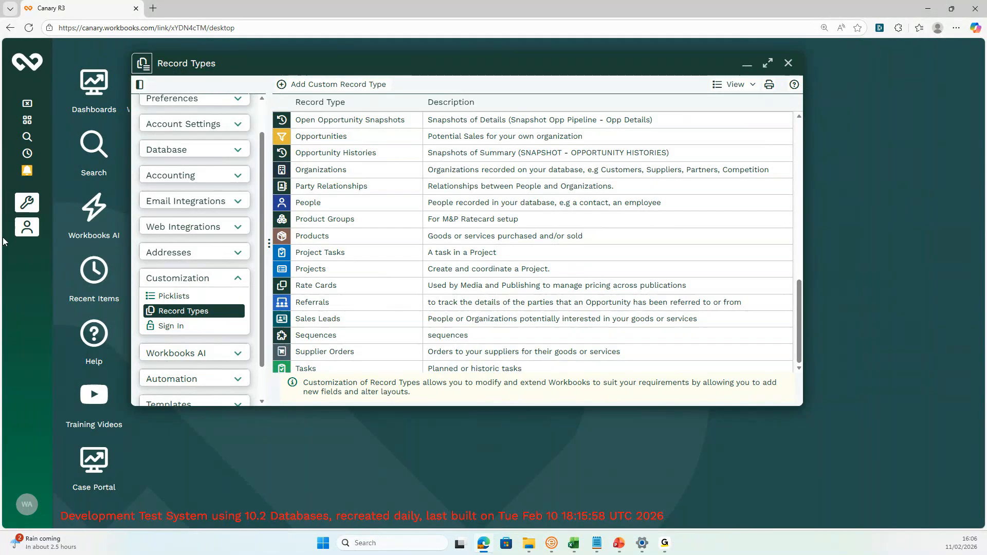
Step: Bring up the Customise Person window and open the list of recently visited items
left_click(36, 235)
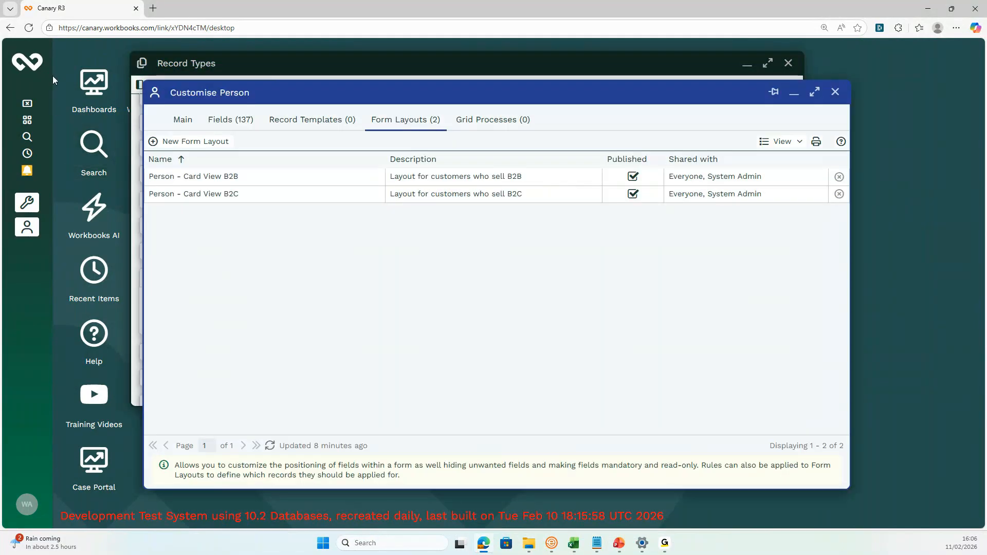
left_click(31, 72)
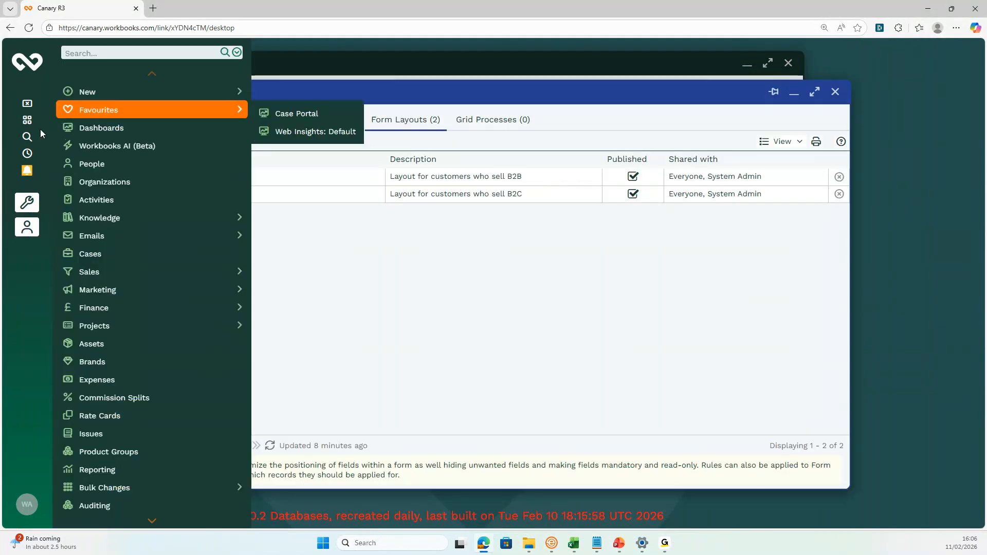
left_click(27, 154)
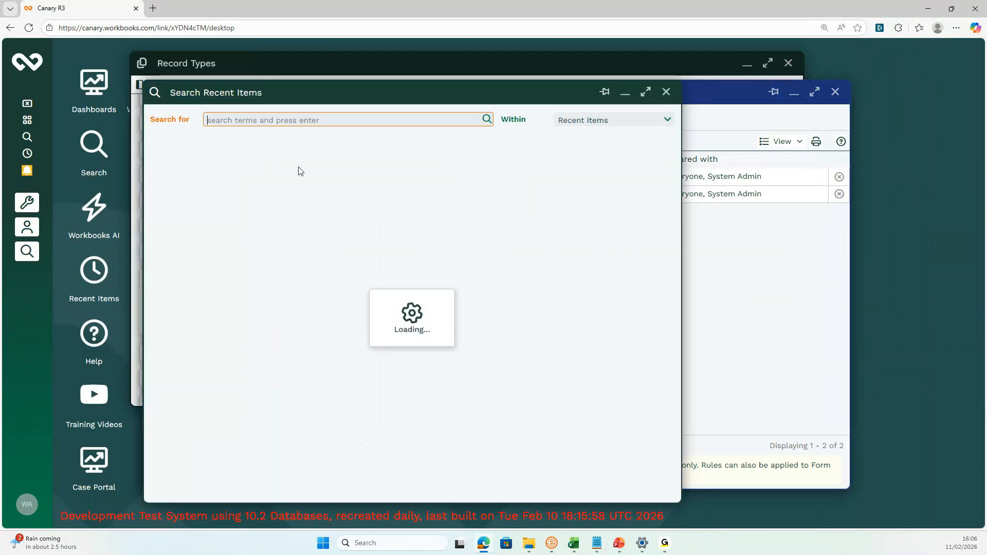
Step: Check which form layouts the recent Atlantic Services person record offers, and close the record without keeping its changes
left_click(223, 178)
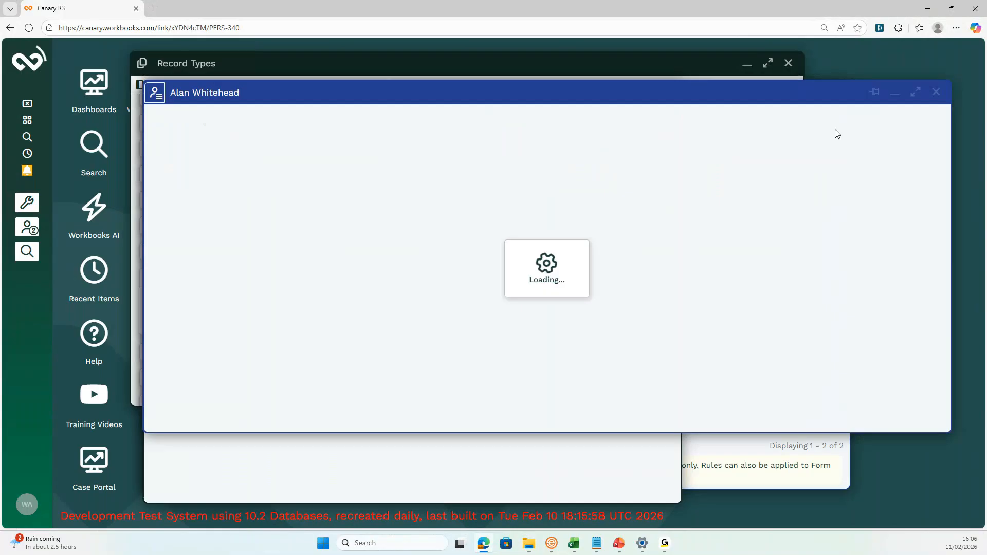
left_click(915, 94)
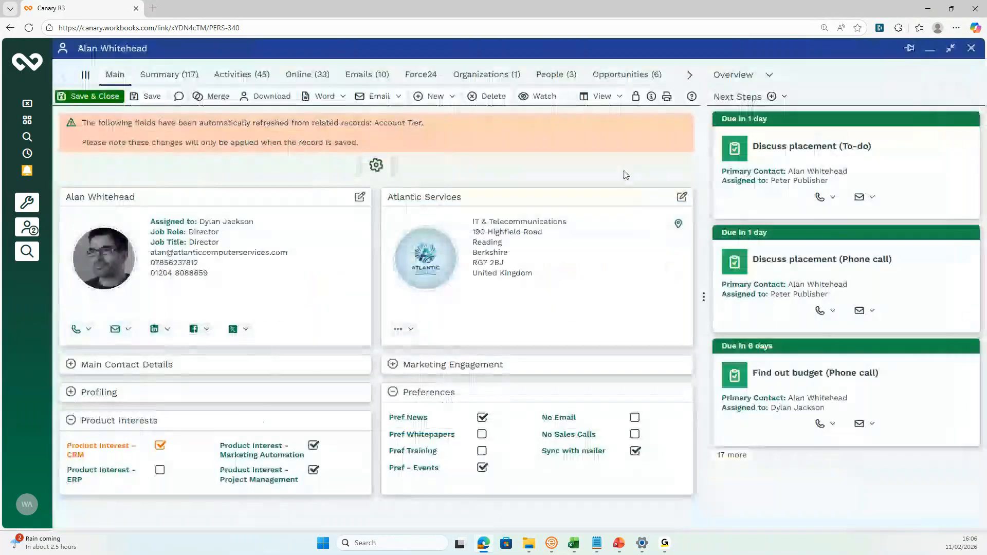
left_click(602, 96)
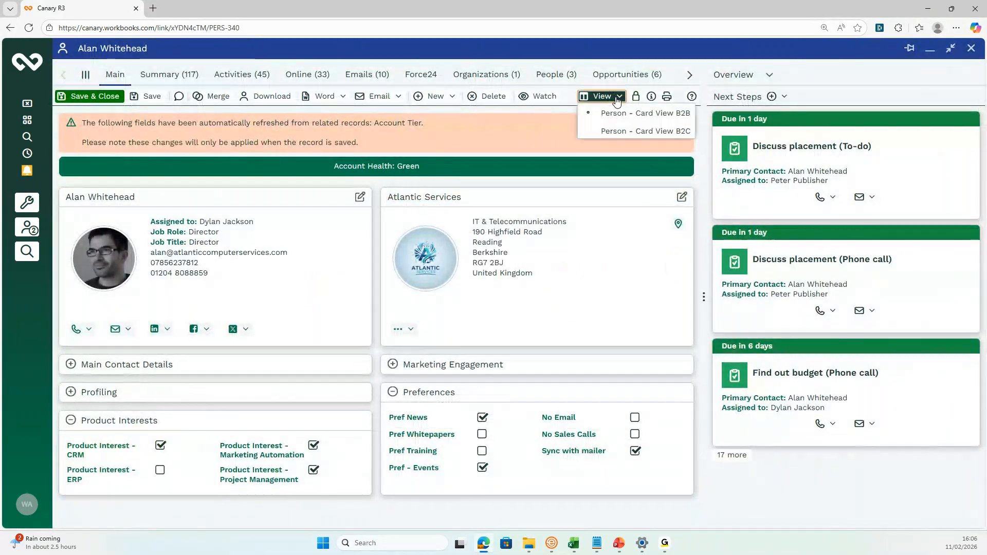
left_click(971, 48)
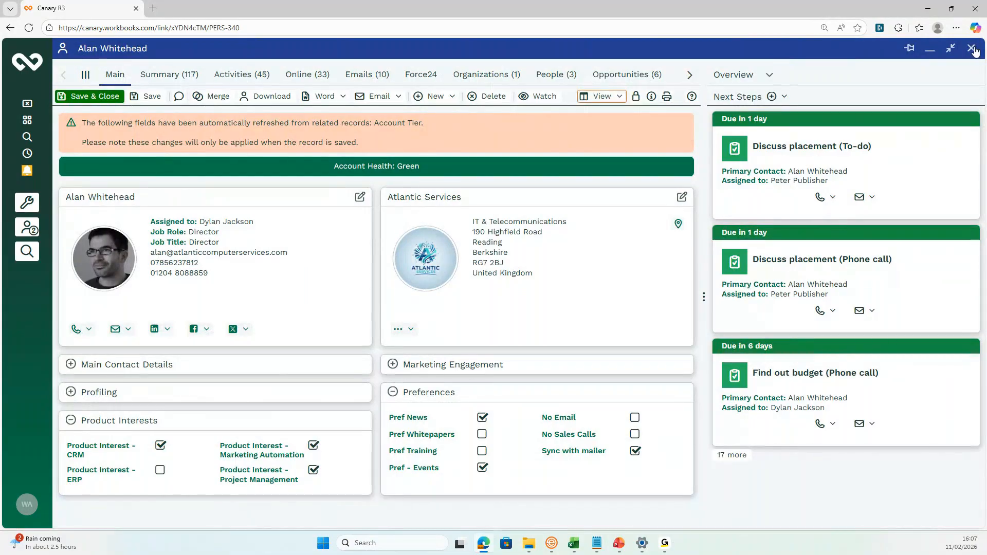
left_click(454, 325)
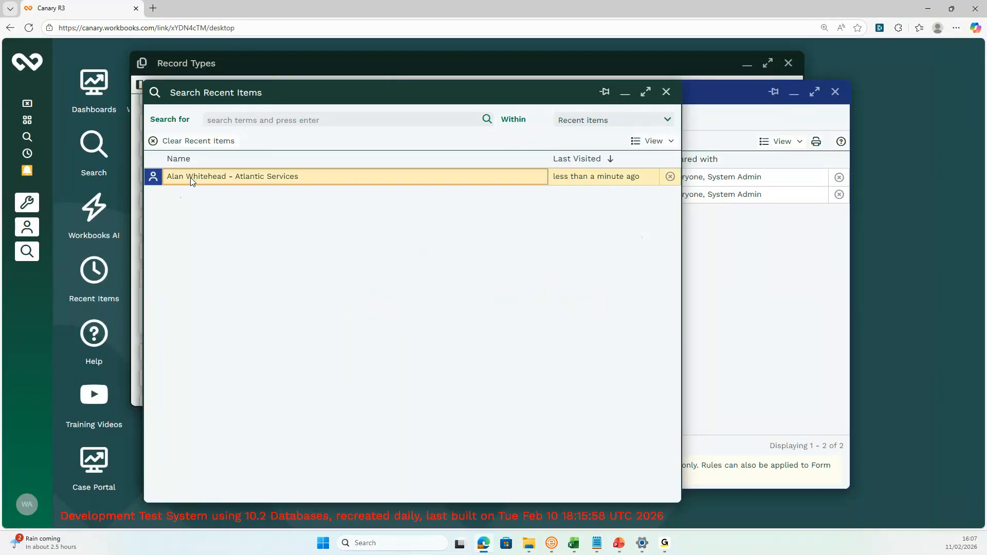
Step: Reopen the Atlantic Services person record from the recent items, maximise it, and show its available form layouts
left_click(190, 178)
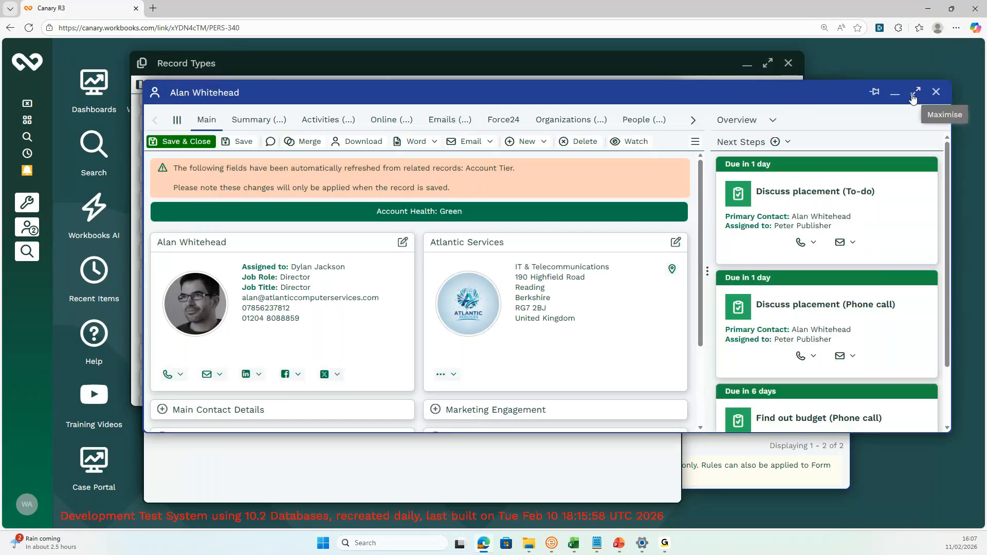
left_click(914, 95)
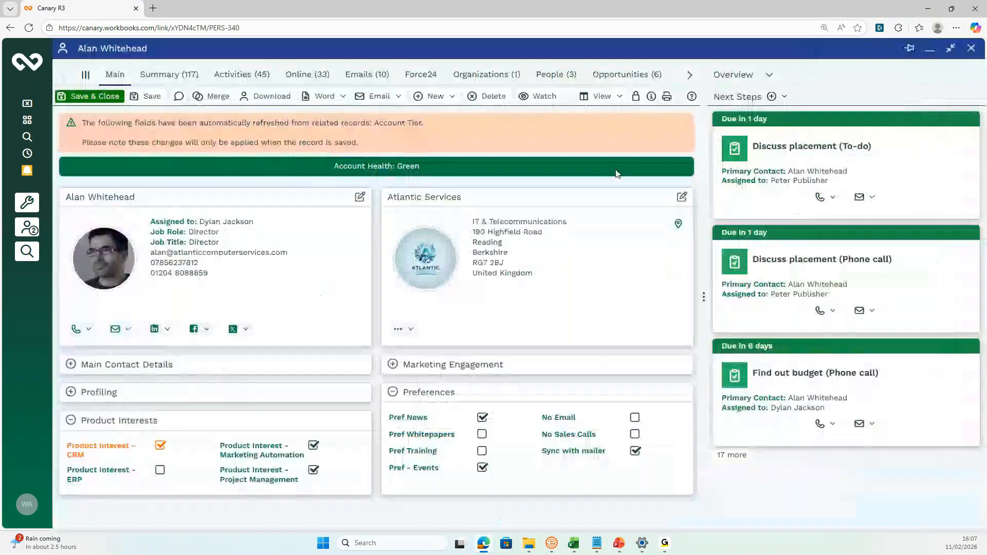
left_click(619, 97)
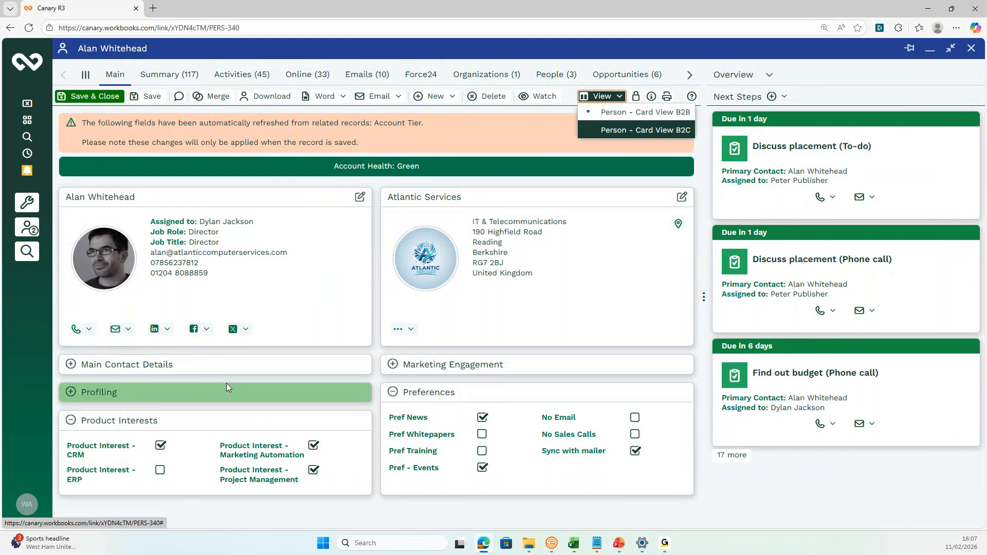
Step: Expand the Main Contact Details, Marketing Engagement and Profiling sections of the person record and review their fields
left_click(226, 367)
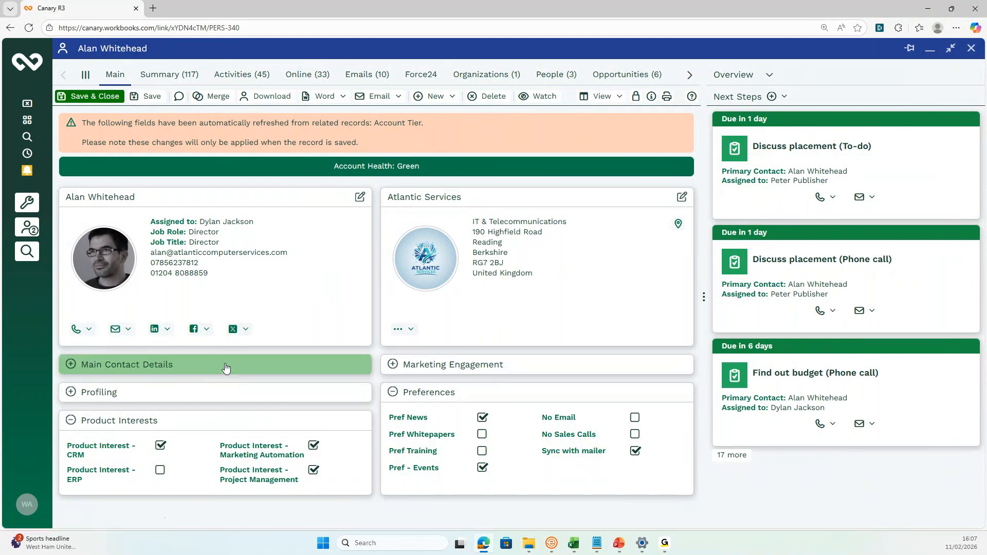
left_click(226, 368)
scroll(227, 367, "down", 3)
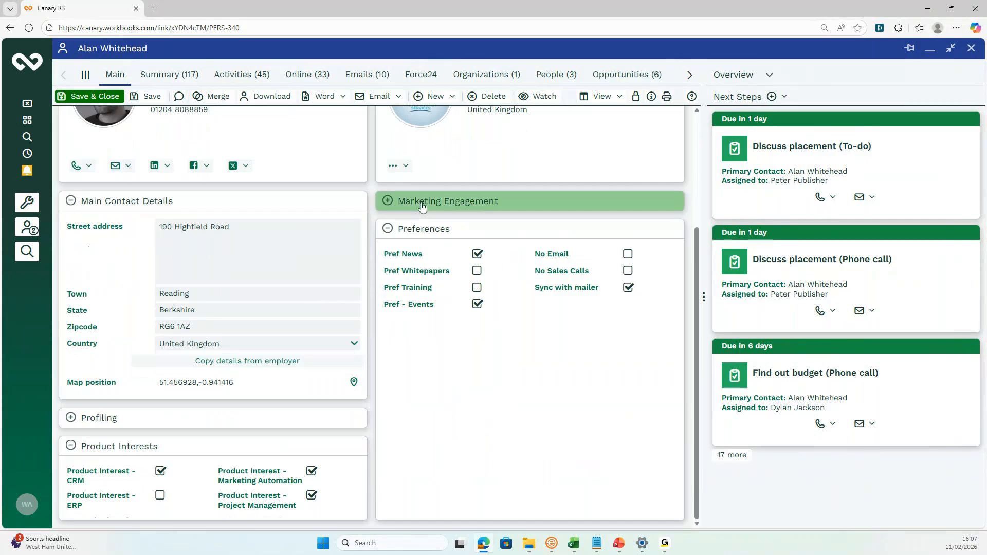
left_click(422, 204)
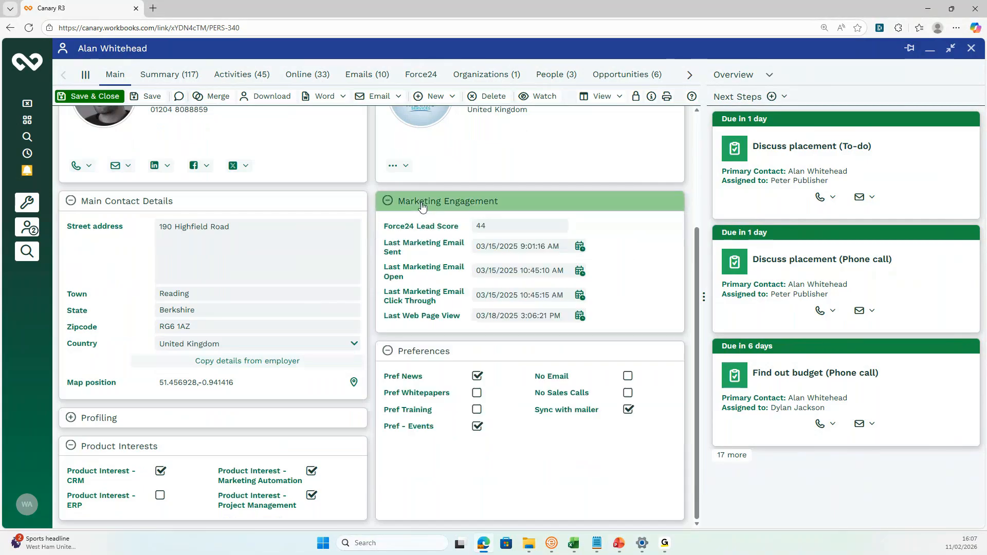
left_click(250, 417)
scroll(252, 416, "down", 2)
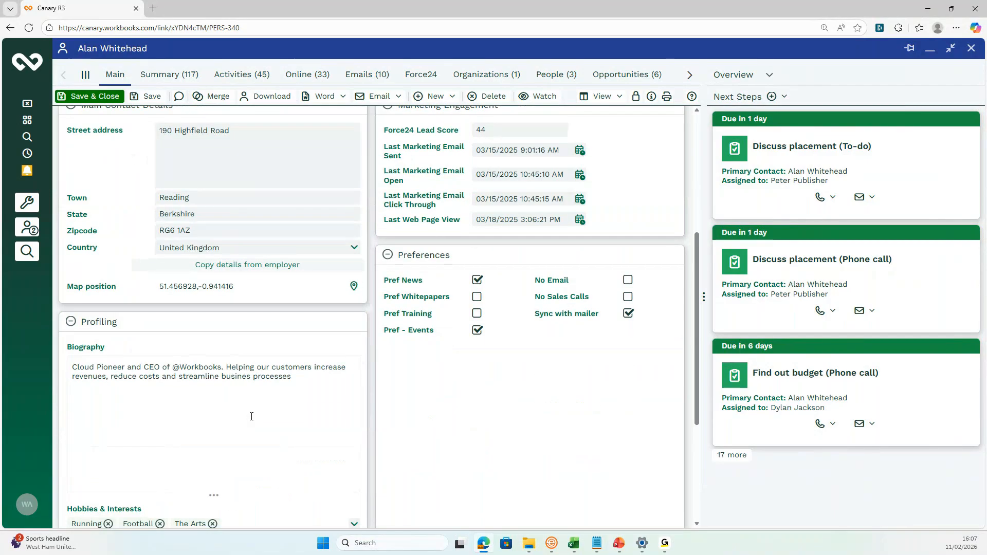
scroll(252, 416, "down", 2)
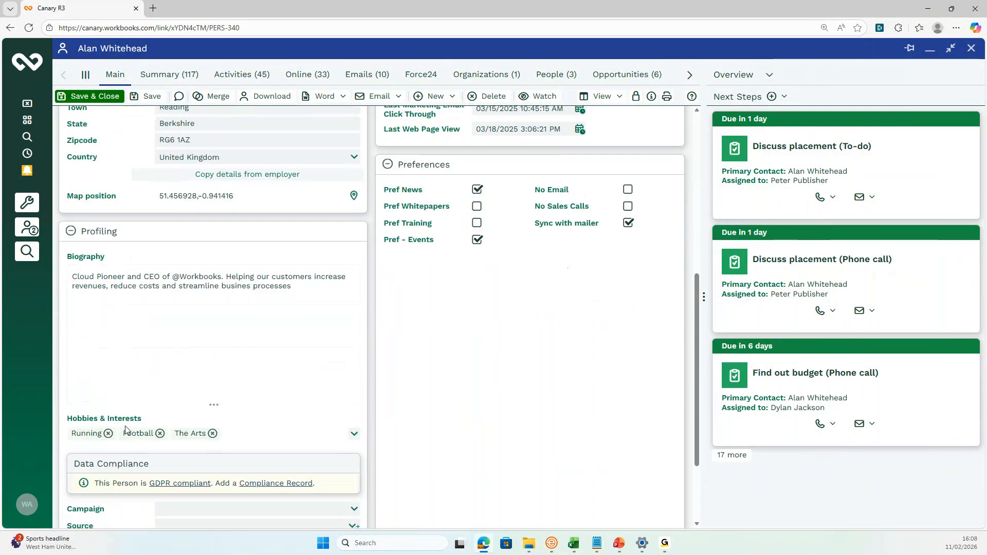
scroll(337, 345, "down", 2)
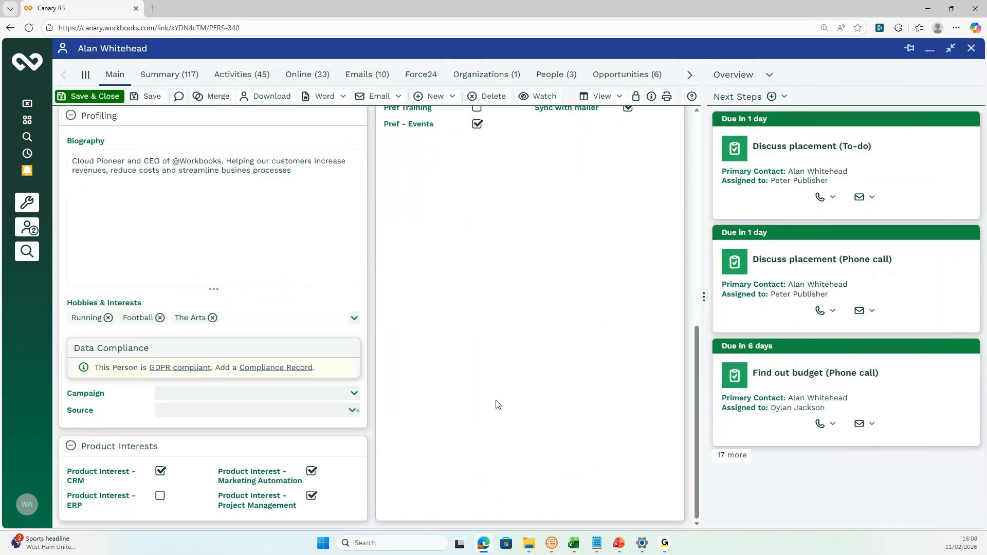
scroll(563, 378, "up", 7)
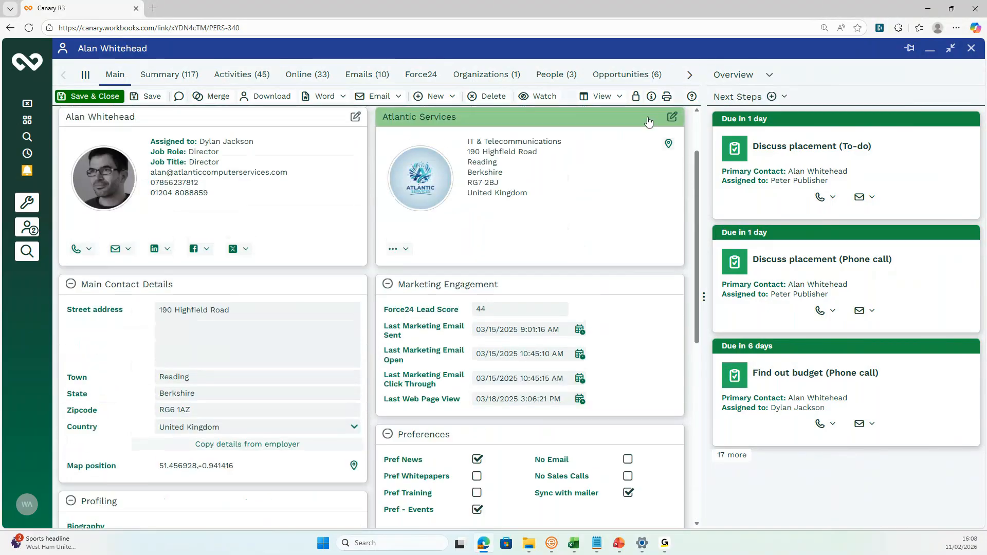
Step: Switch the record to the Person - Card View B2C layout, discarding unsaved changes, and expand its Case Portal section
left_click(610, 102)
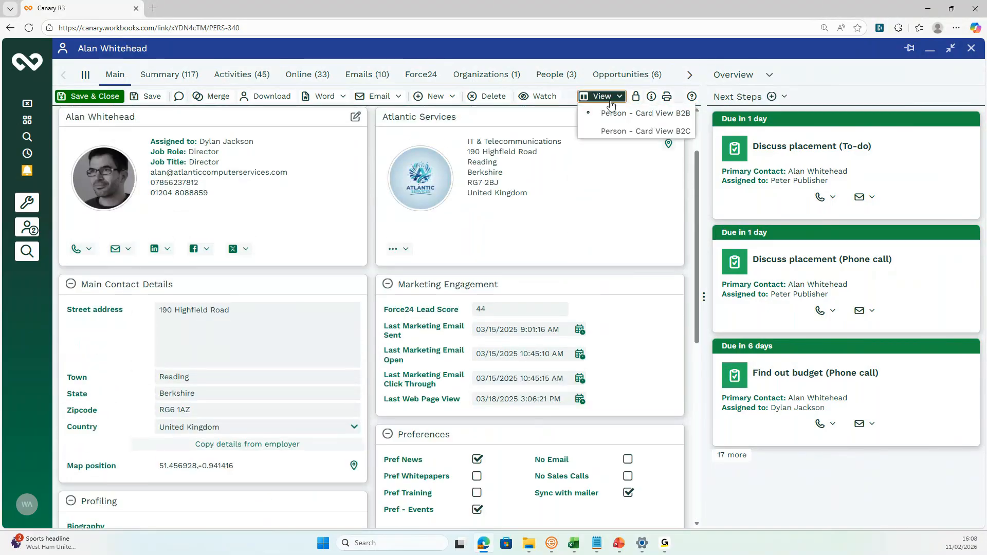
left_click(626, 129)
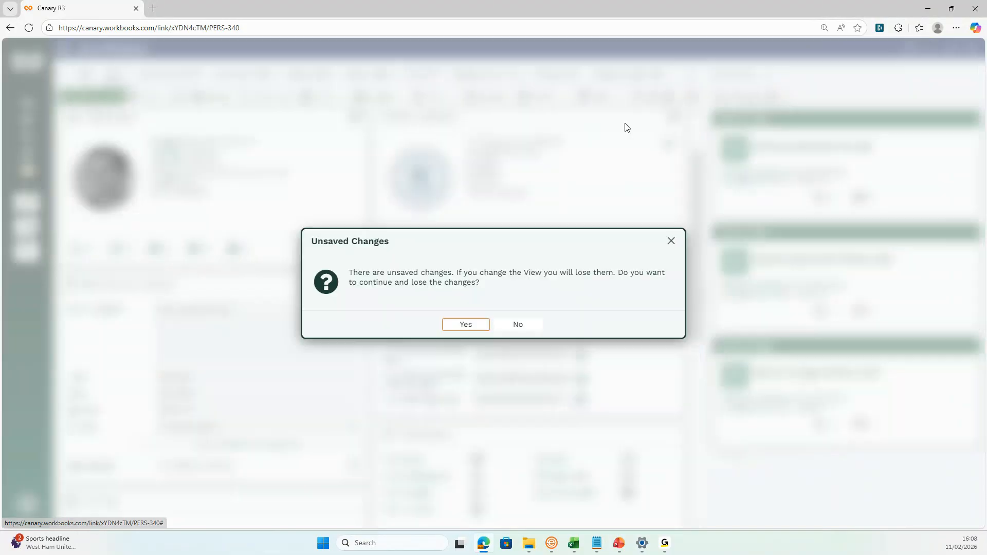
left_click(465, 324)
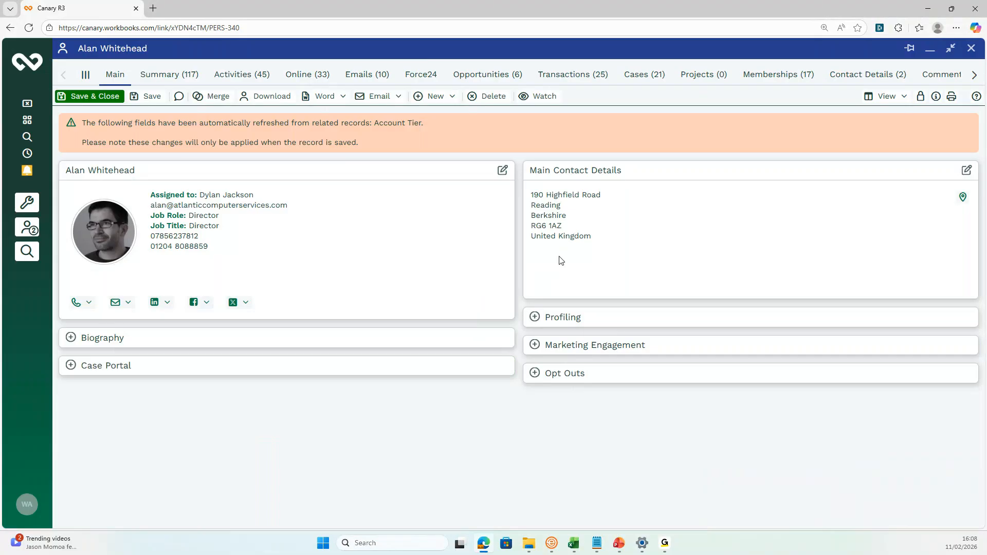
left_click(330, 372)
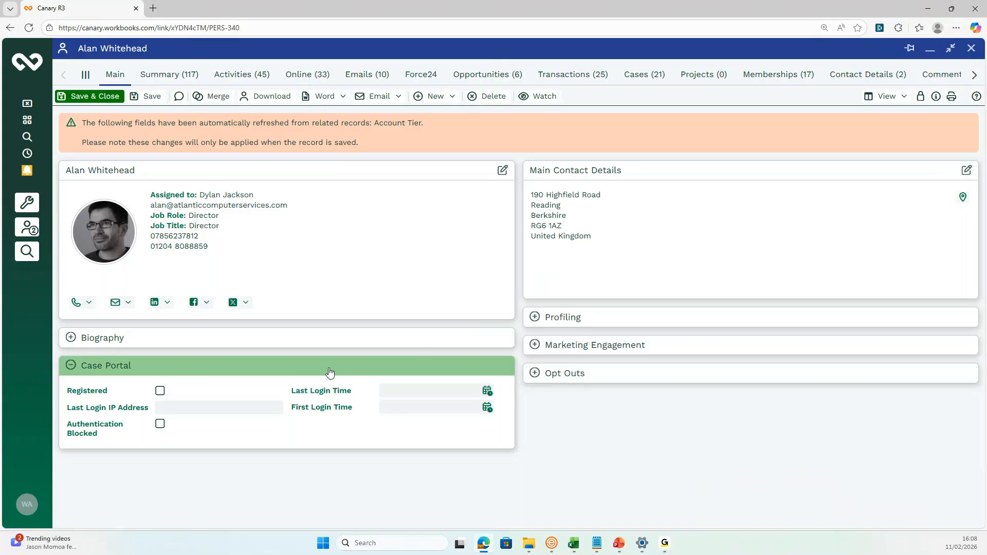
Step: Switch the person record back to the Person - Card View B2B layout, discarding unsaved changes
left_click(889, 96)
left_click(907, 113)
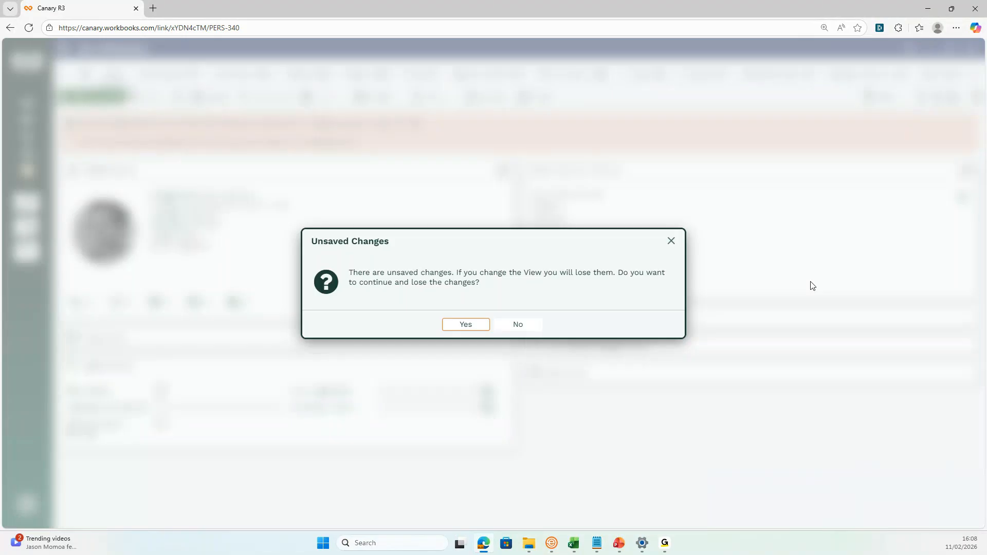
left_click(476, 326)
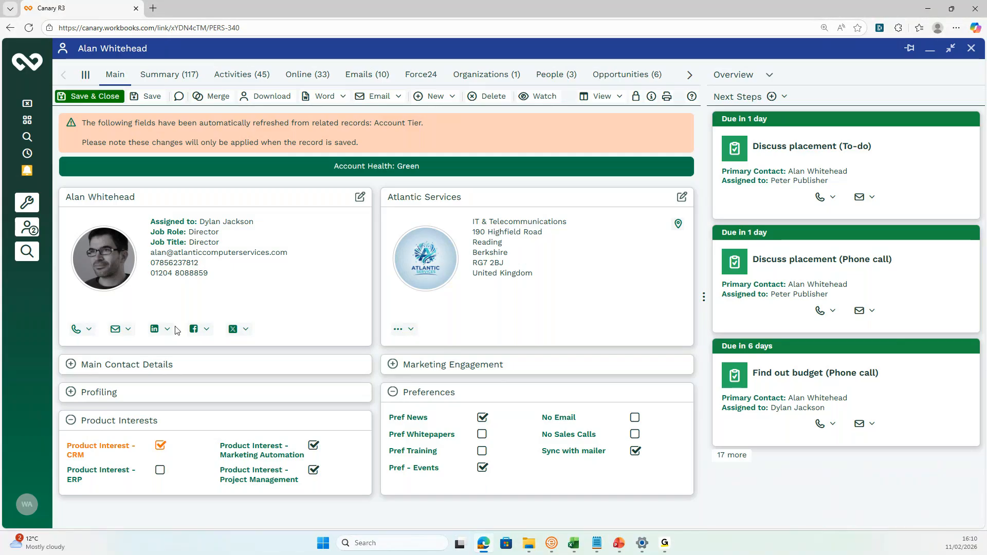
Step: Expand Main Contact Details and Profiling in the B2B layout and examine how the record's sections and fields are arranged
left_click(198, 365)
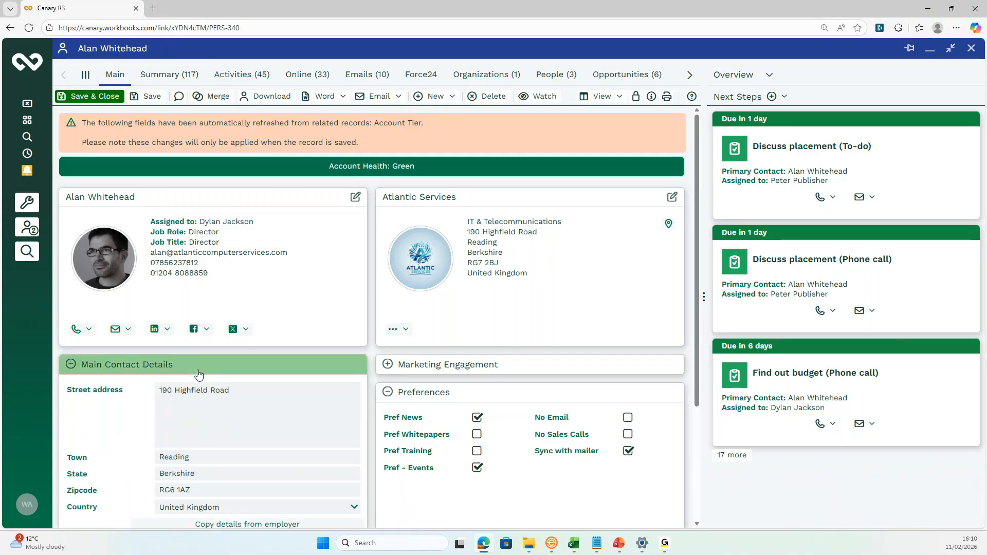
scroll(237, 427, "down", 3)
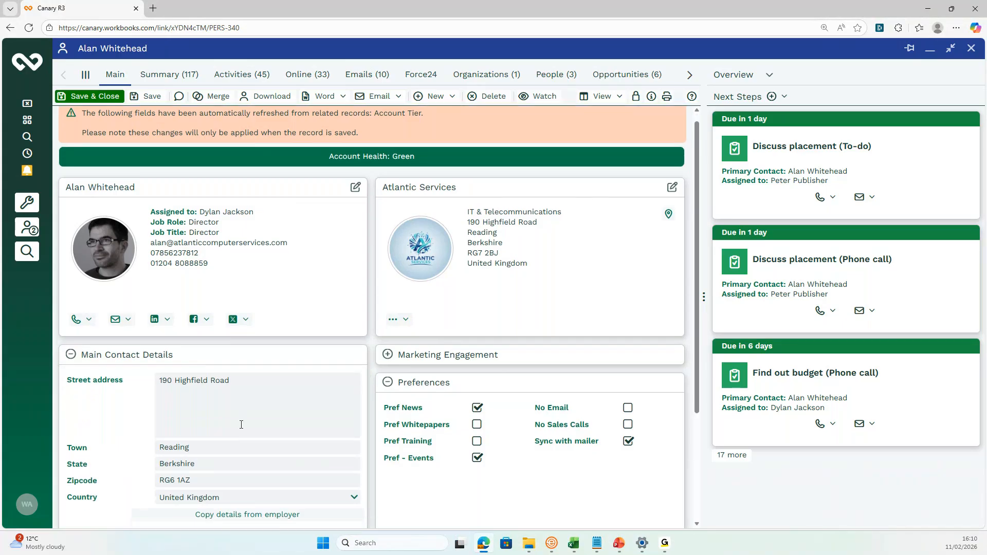
left_click(227, 424)
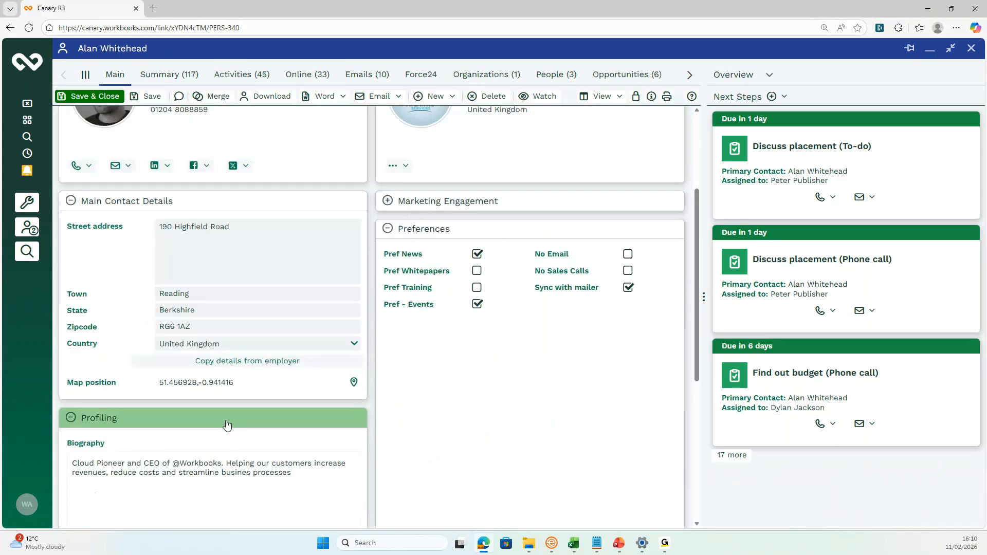
scroll(227, 425, "down", 2)
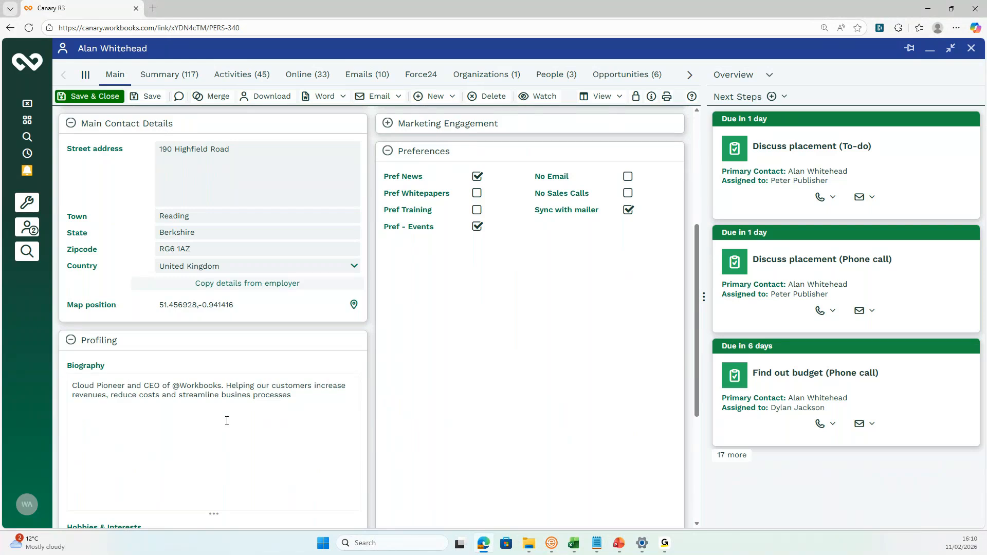
scroll(233, 460, "down", 4)
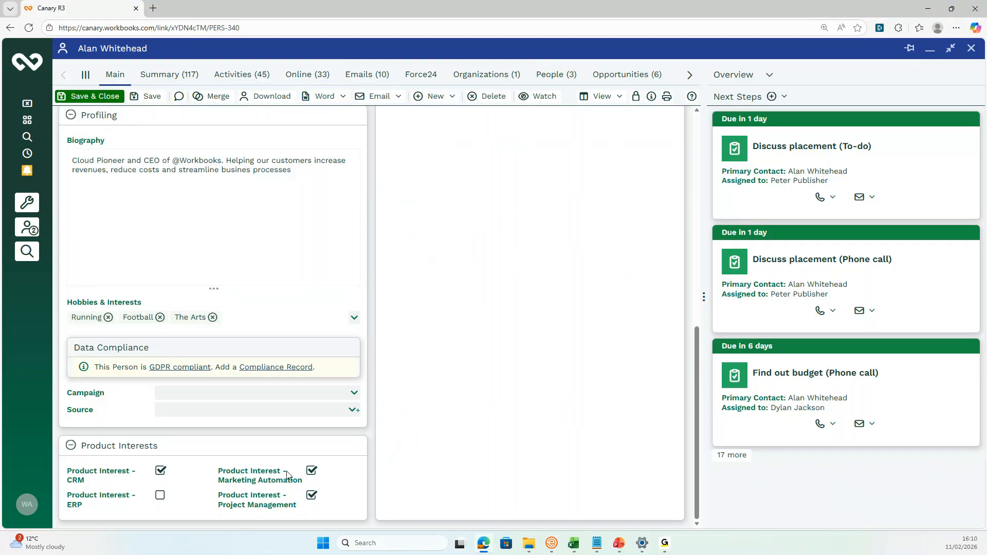
scroll(287, 475, "up", 9)
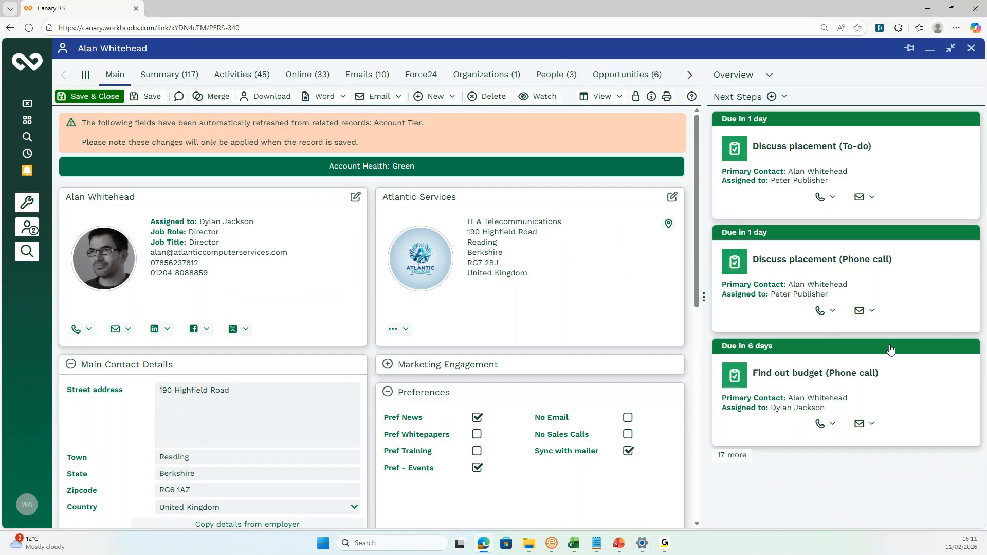
scroll(453, 388, "down", 7)
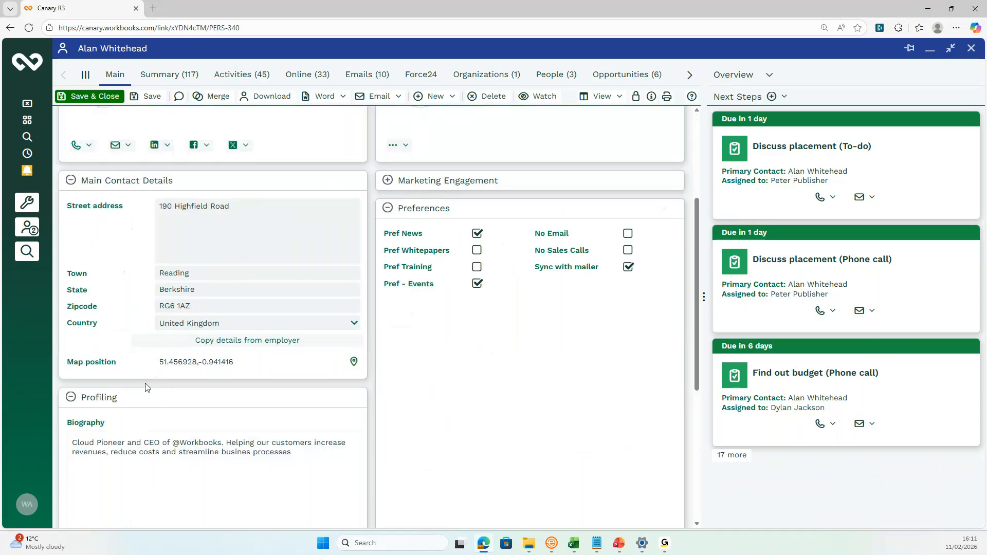
scroll(124, 457, "down", 1)
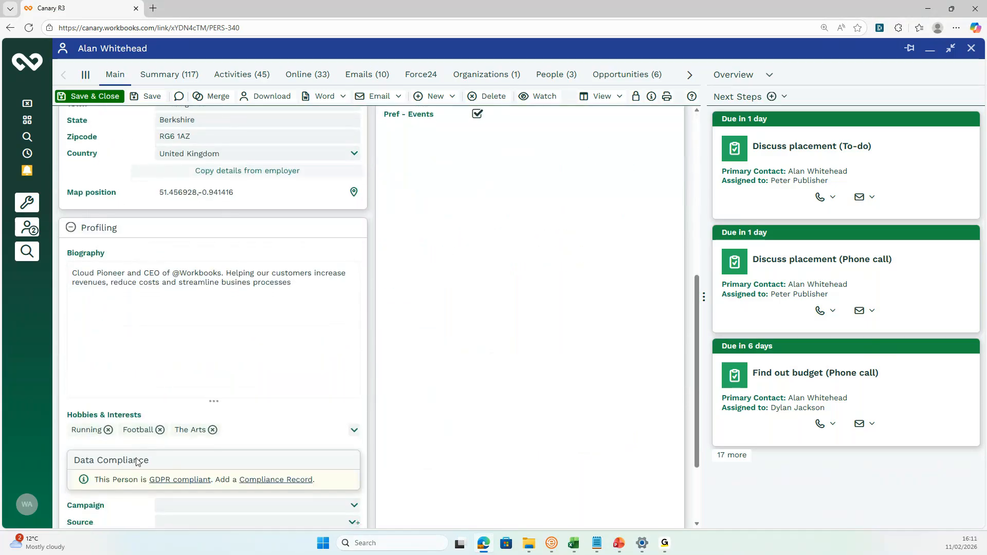
scroll(138, 467, "down", 1)
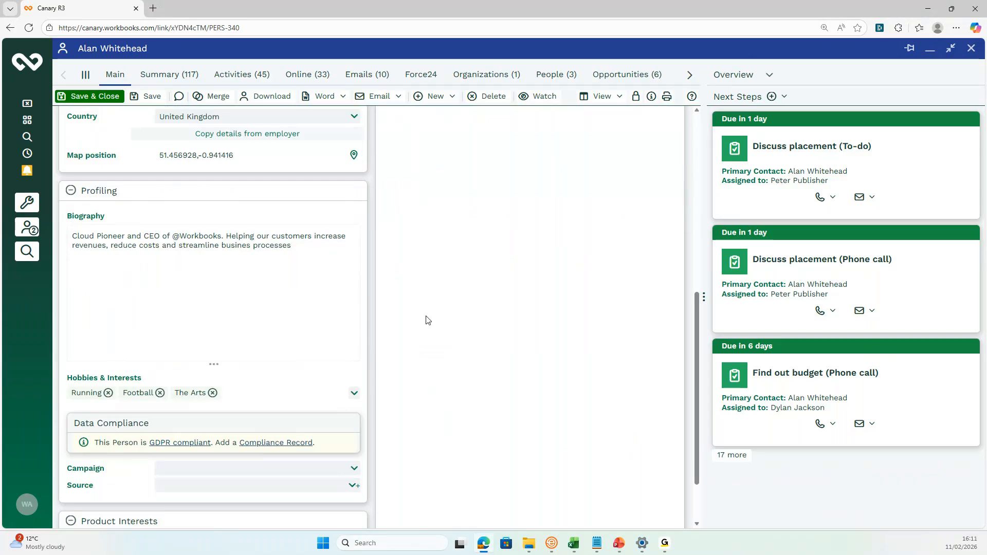
scroll(430, 317, "up", 10)
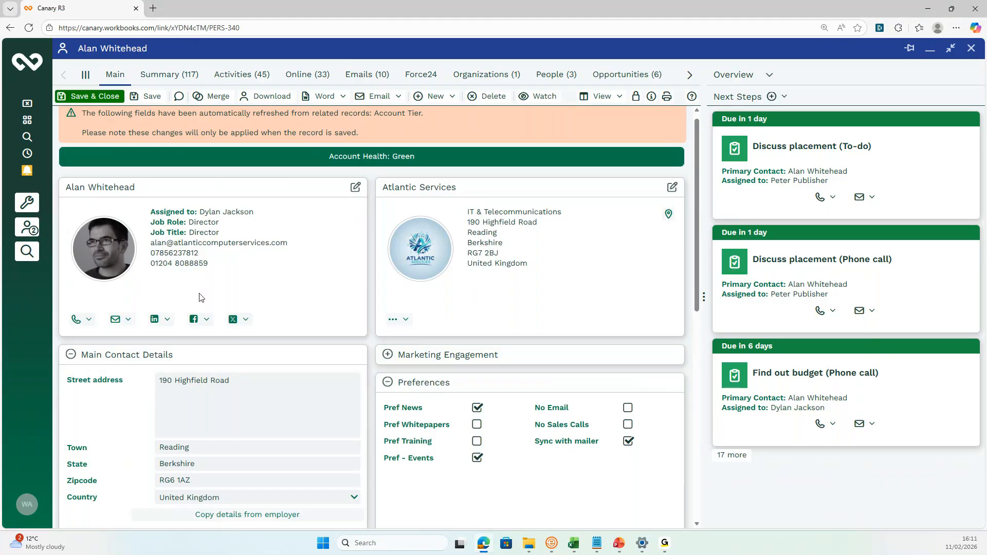
Step: Open the form layouts of the People record type in the configuration's record type customization
left_click(36, 66)
scroll(131, 483, "down", 1)
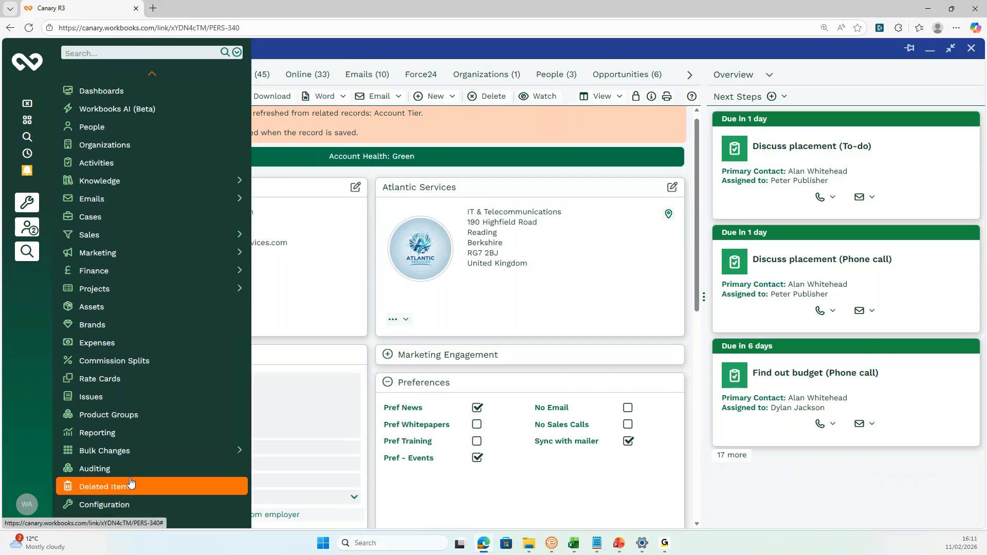
left_click(134, 507)
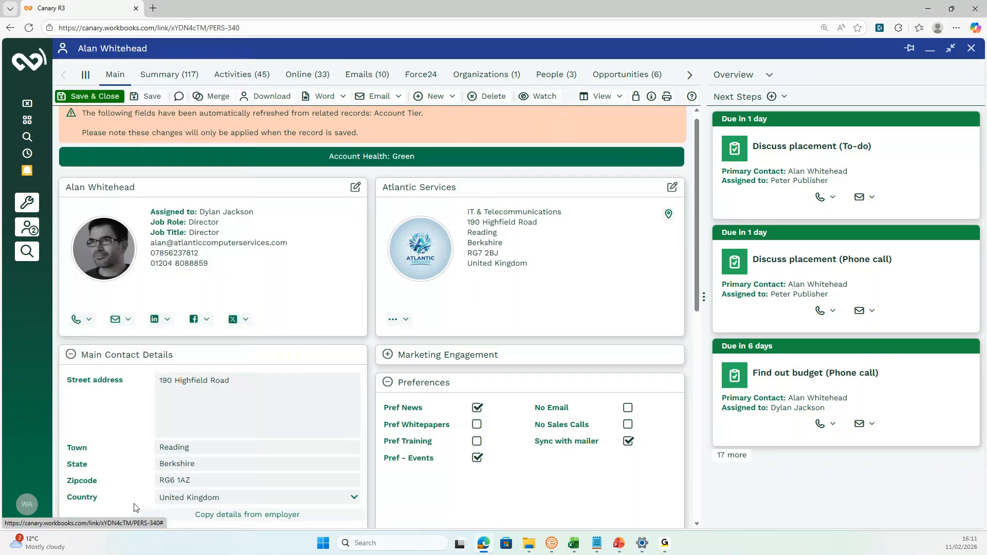
left_click(216, 346)
left_click(238, 380)
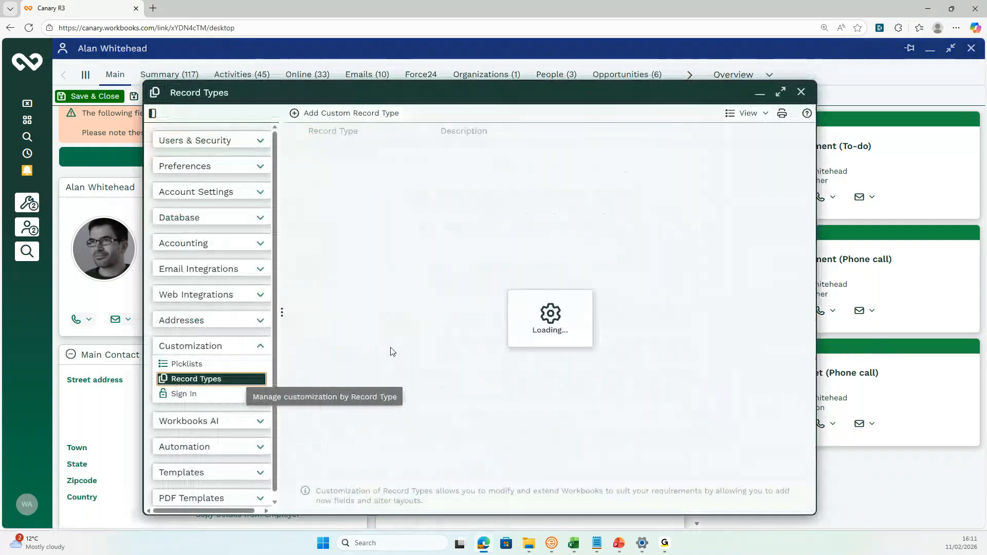
scroll(436, 349, "down", 6)
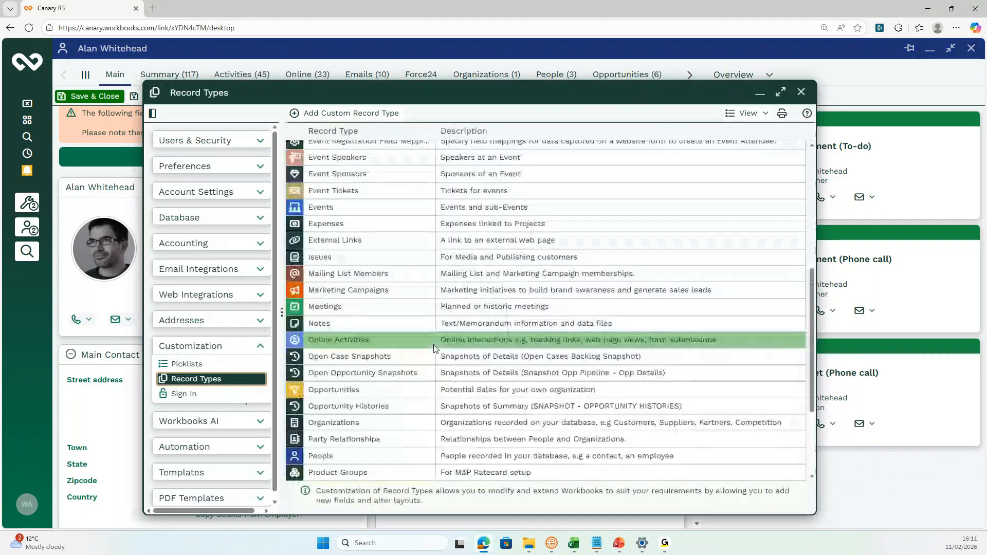
left_click(357, 379)
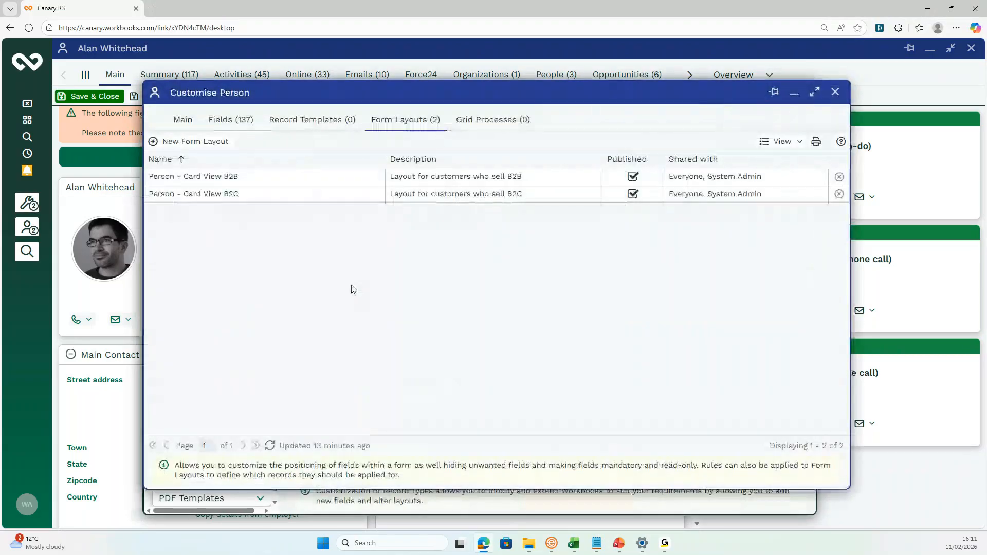
Step: Open the Person - Card View B2B form layout and create a copy of it
left_click(313, 176)
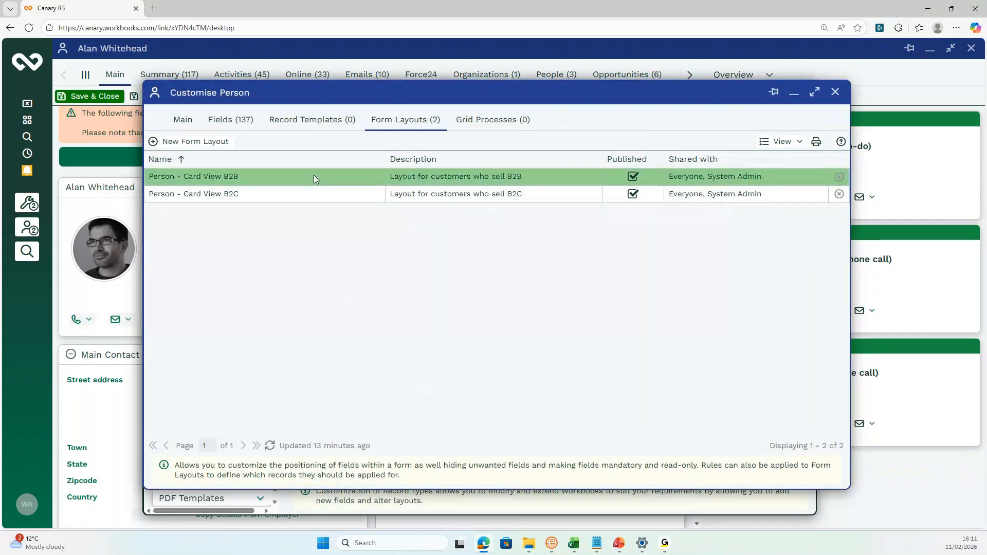
double_click(313, 177)
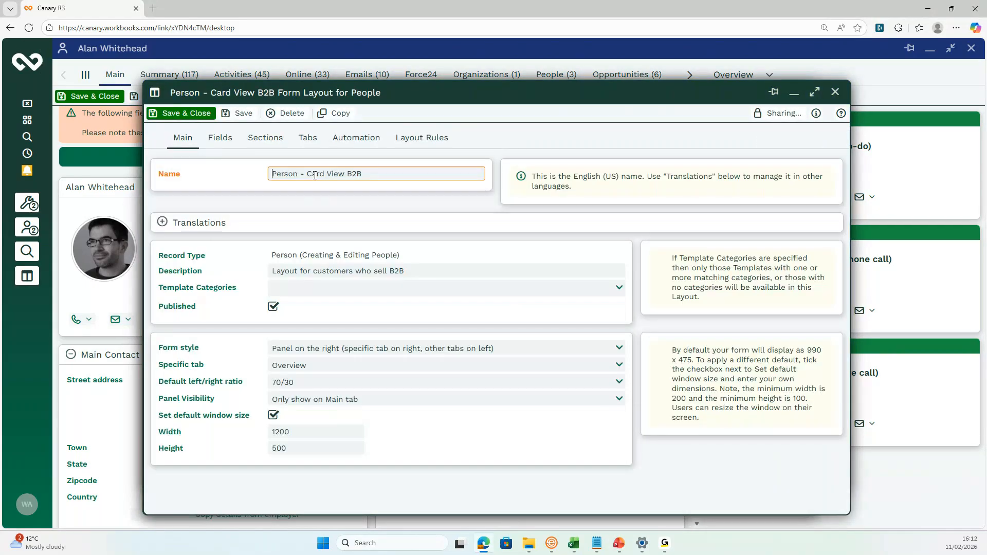
left_click(353, 116)
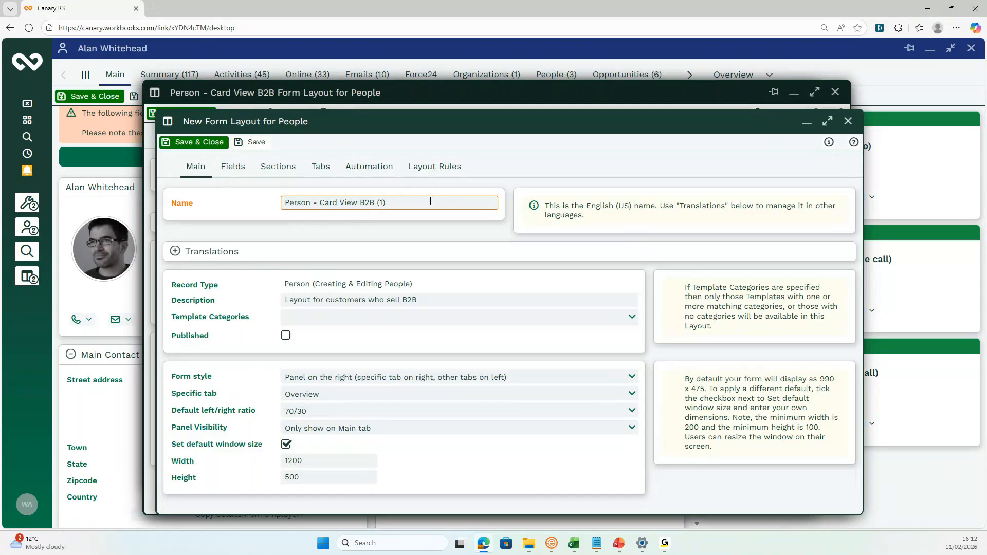
Step: Name the copied form layout "Customer Success Layout"
key("BackSpace")
key("BackSpace")
key("BackSpace")
key("BackSpace")
key("BackSpace")
key("BackSpace")
key("BackSpace")
key("BackSpace")
key("BackSpace")
key("BackSpace")
key("BackSpace")
key("BackSpace")
key("BackSpace")
key("BackSpace")
key("BackSpace")
key("BackSpace")
key("BackSpace")
key("BackSpace")
key("BackSpace")
key("BackSpace")
type("Custome")
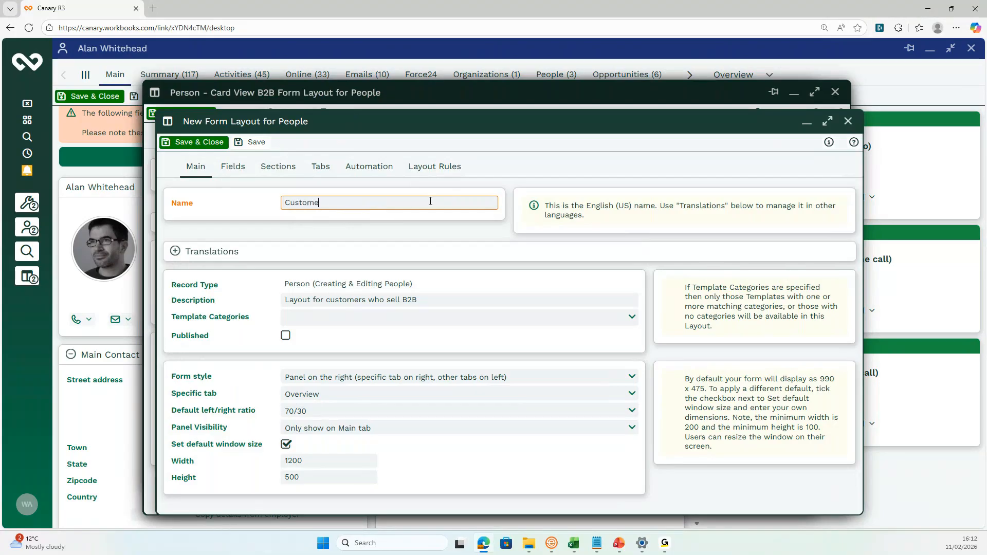
type("r Success Layout")
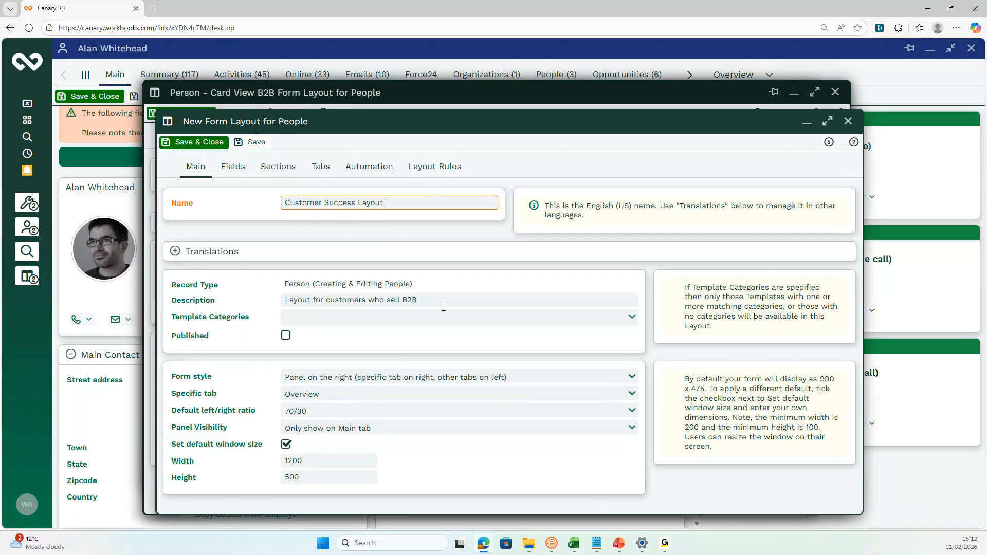
Step: Replace the new layout's description with "For CSM use"
left_click(440, 299)
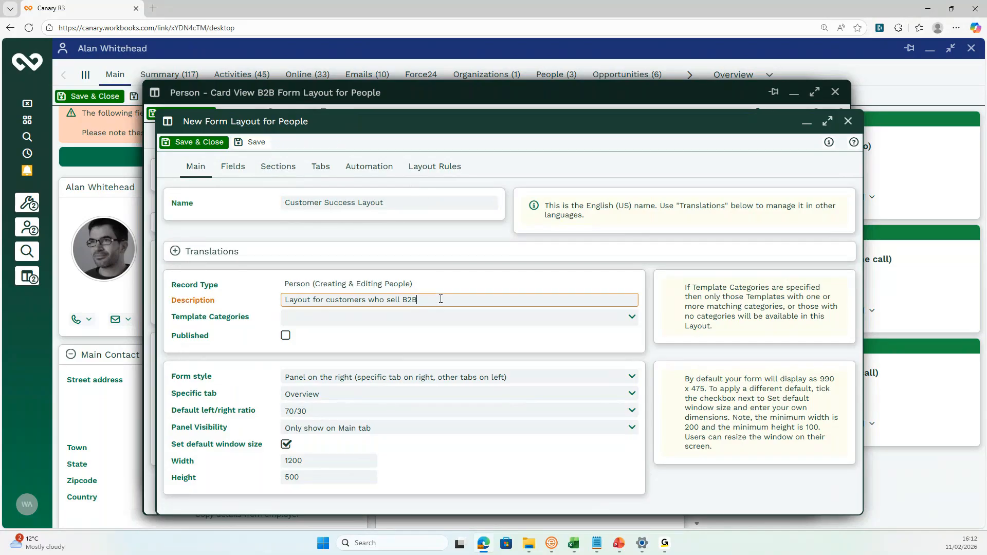
key("BackSpace")
key("BackSpace")
key("BackSpace")
key("BackSpace")
key("BackSpace")
key("BackSpace")
key("BackSpace")
key("BackSpace")
key("BackSpace")
key("BackSpace")
key("BackSpace")
key("BackSpace")
key("BackSpace")
key("BackSpace")
key("BackSpace")
key("BackSpace")
key("BackSpace")
key("BackSpace")
key("BackSpace")
key("BackSpace")
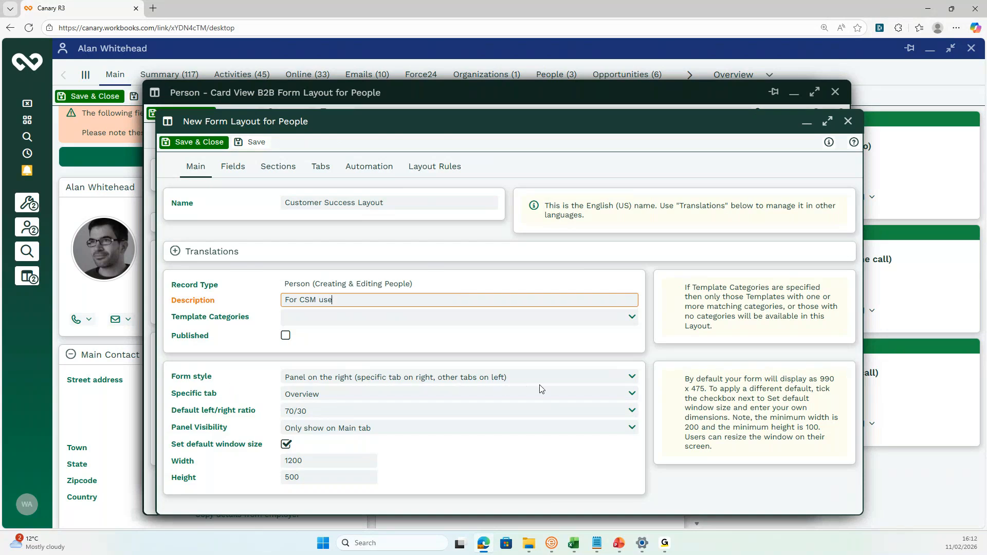
Step: Review the available Form style options without changing the choice, and save the new layout
left_click(633, 378)
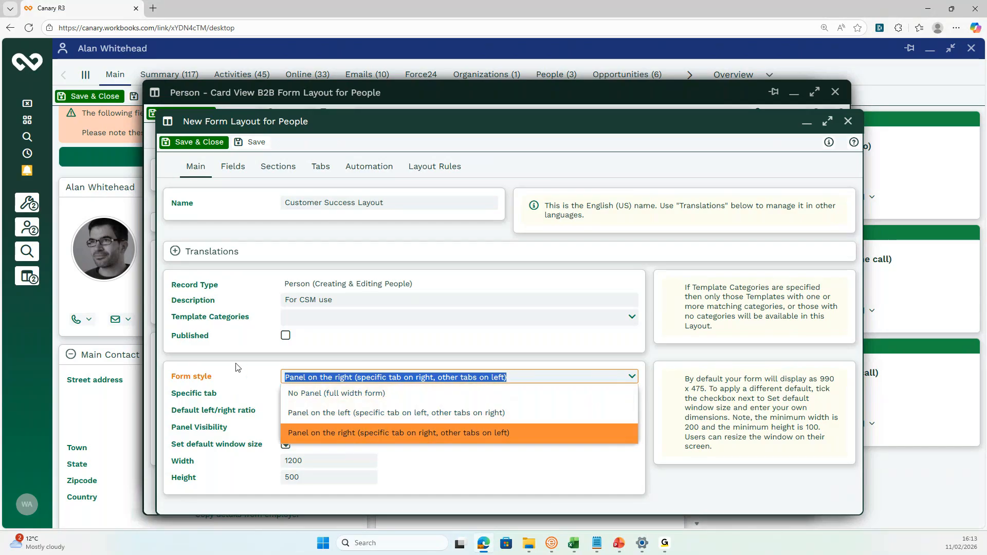
left_click(246, 379)
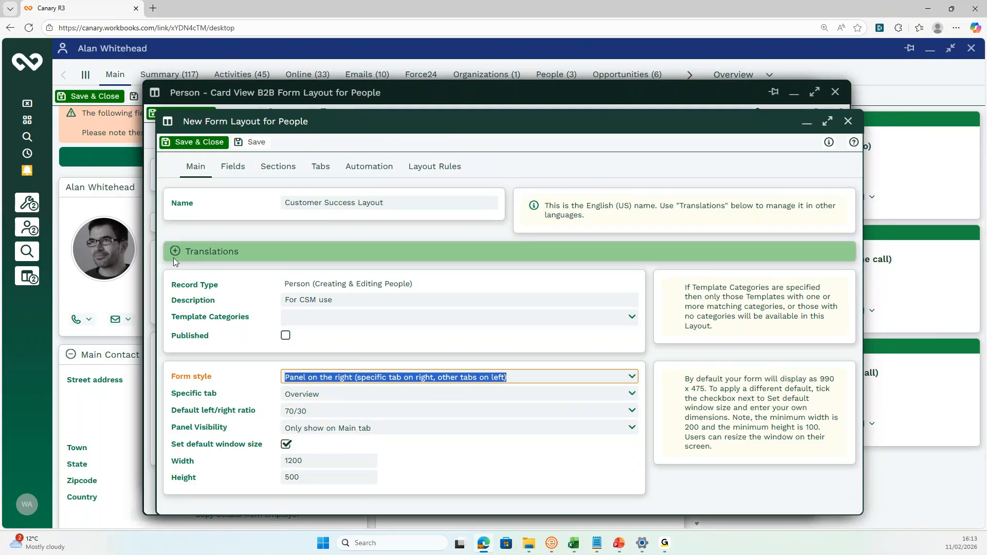
left_click(257, 144)
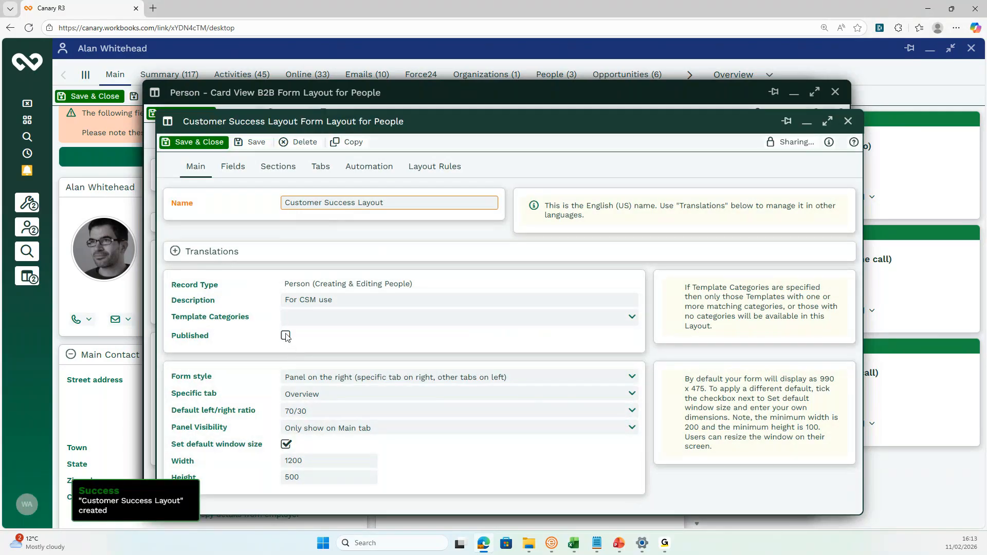
Step: Share the Customer Success Layout with the CSM Group with Read and Modify permissions, and publish and save the layout
left_click(796, 142)
left_click(206, 240)
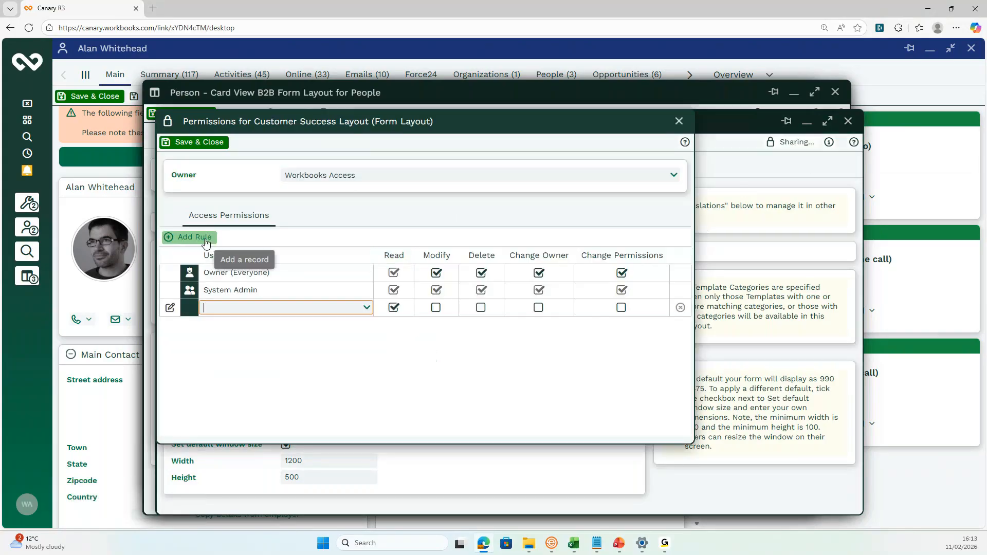
type("csm")
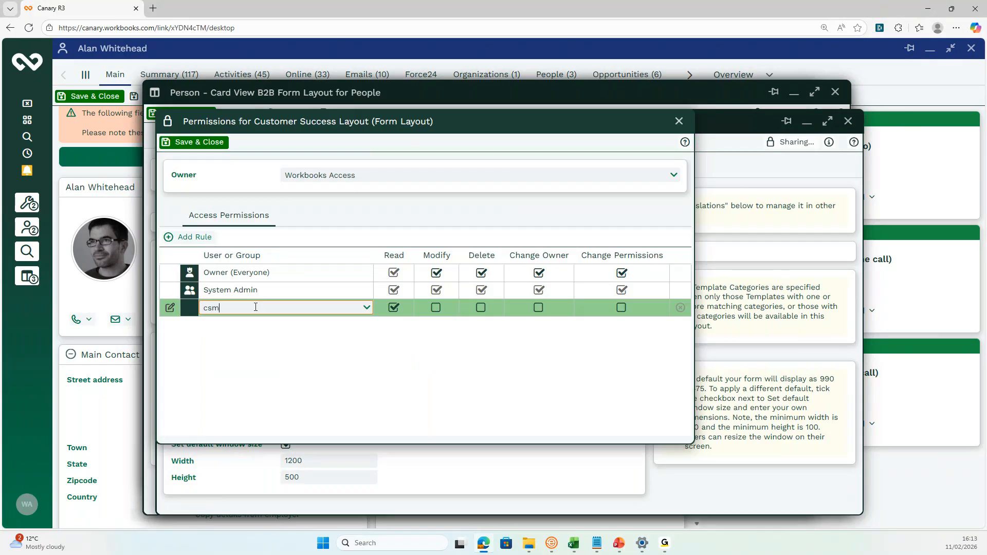
left_click(263, 337)
left_click(436, 307)
left_click(222, 144)
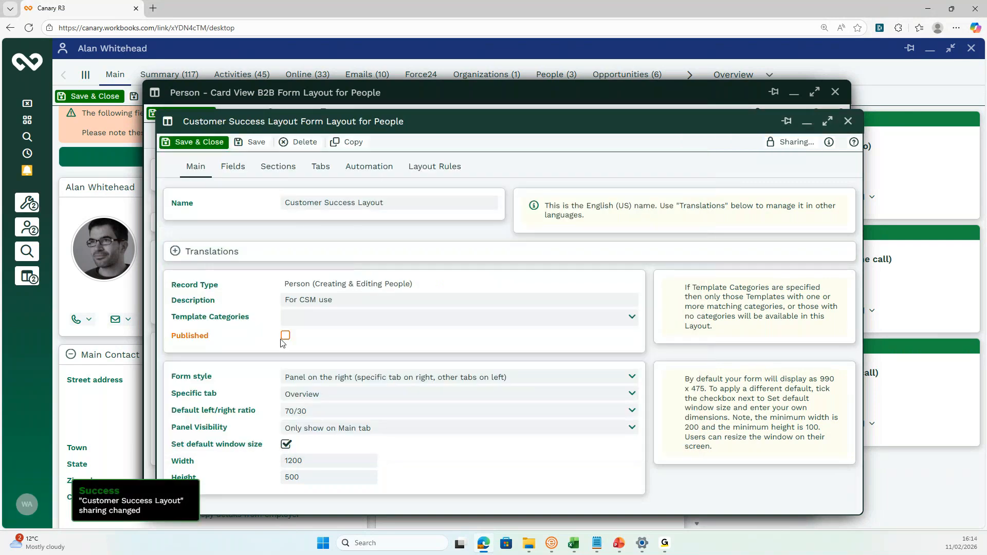
left_click(256, 143)
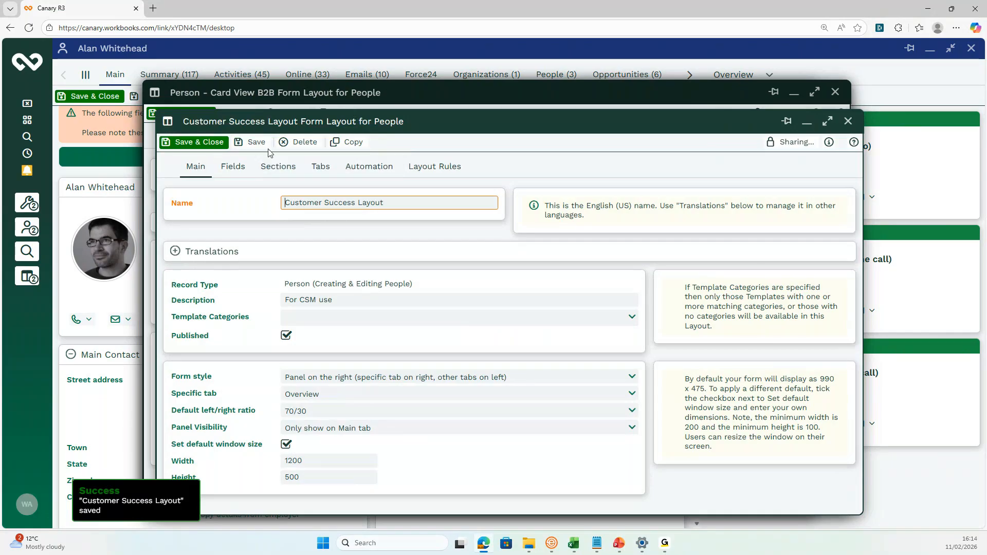
left_click(260, 144)
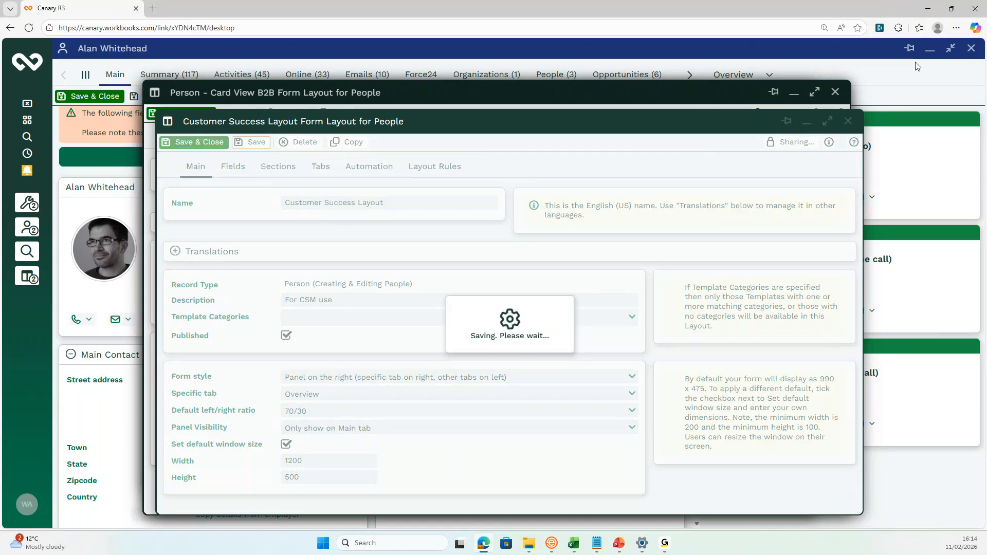
Step: Close the person record, discarding its unsaved changes, and reopen it maximized from the recent items
left_click(971, 48)
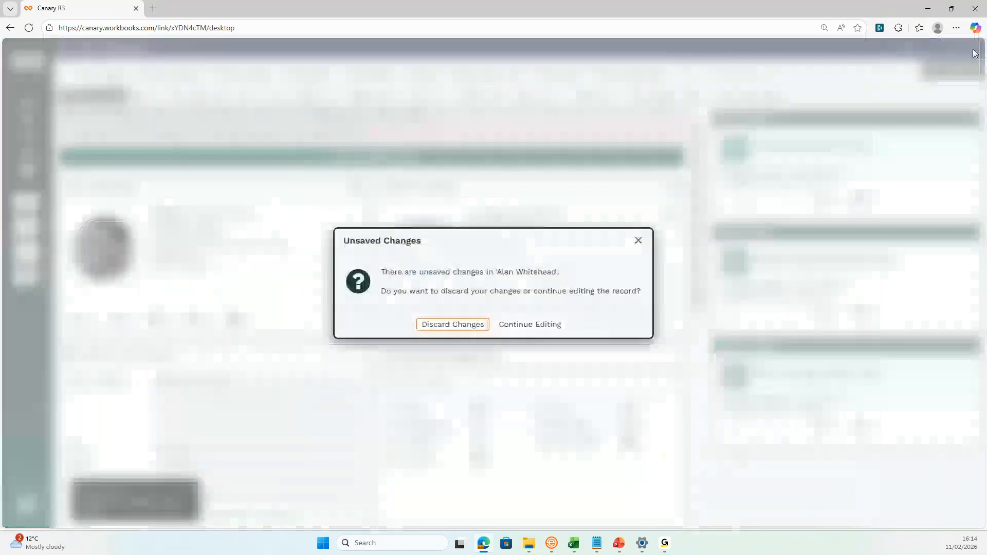
left_click(471, 323)
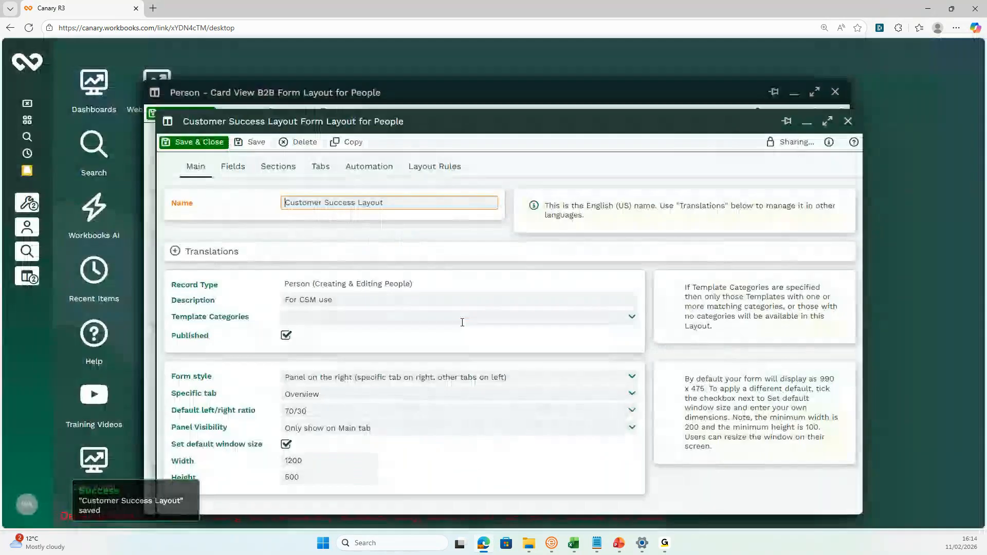
left_click(27, 227)
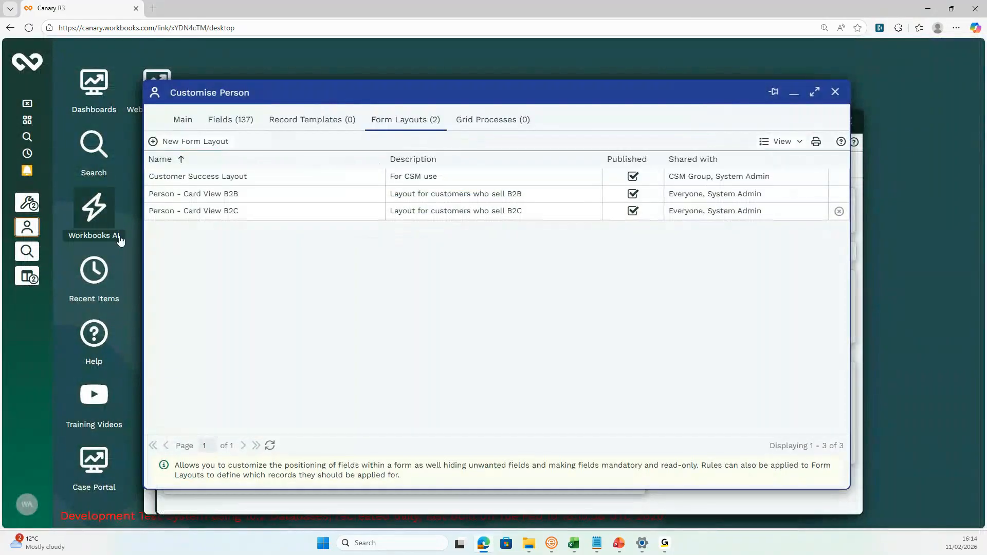
left_click(27, 153)
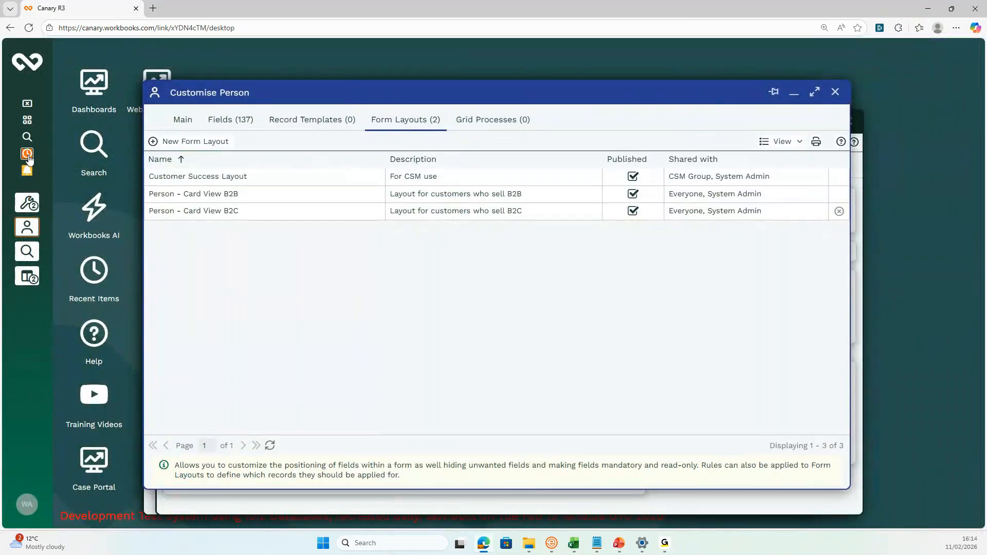
left_click(216, 204)
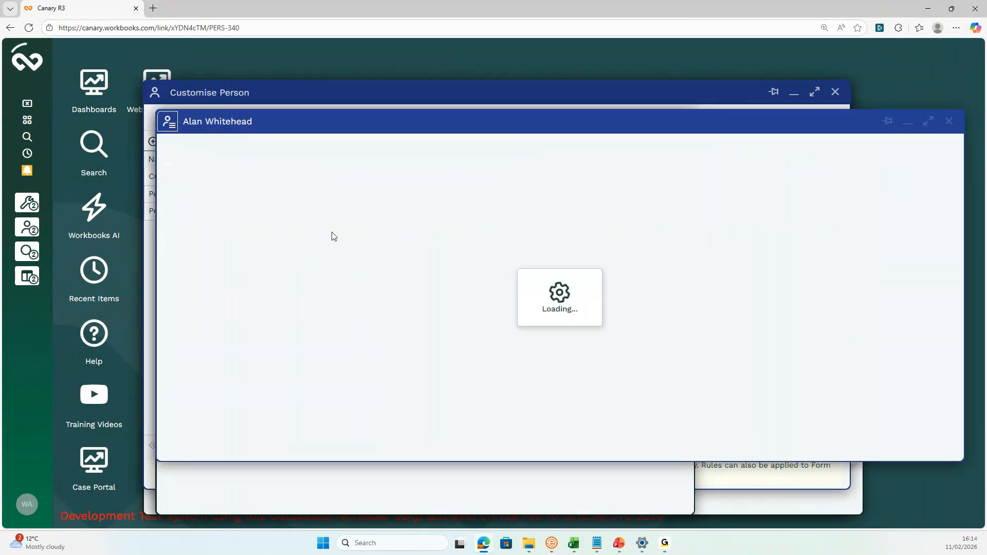
left_click(929, 124)
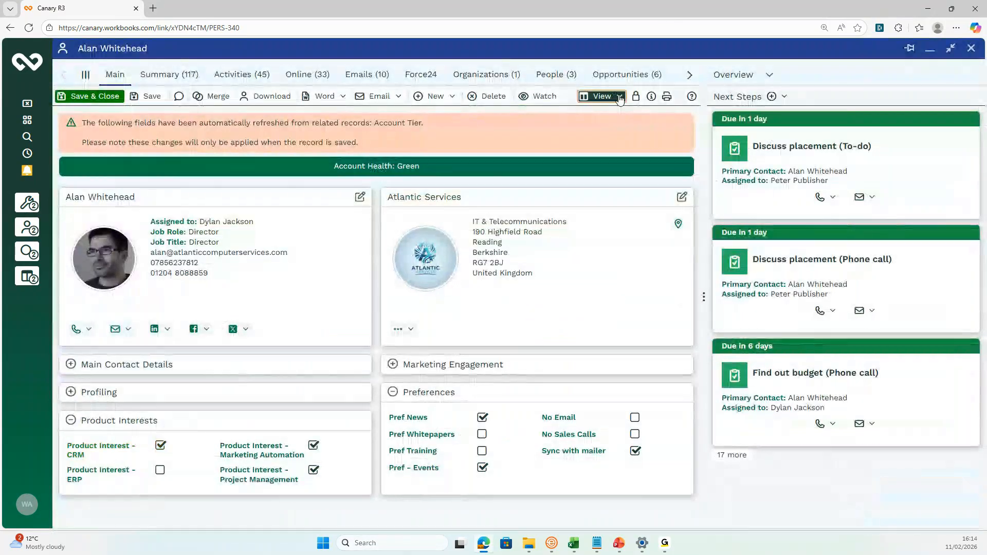
Step: Switch the person record to the Customer Success Layout, discarding unsaved changes, and check the list of available layouts
left_click(619, 97)
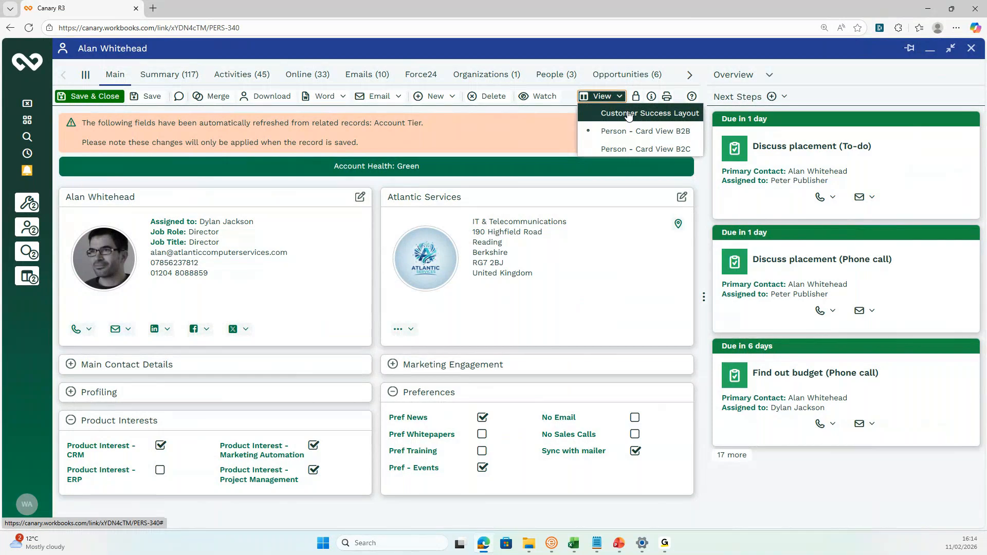
left_click(628, 114)
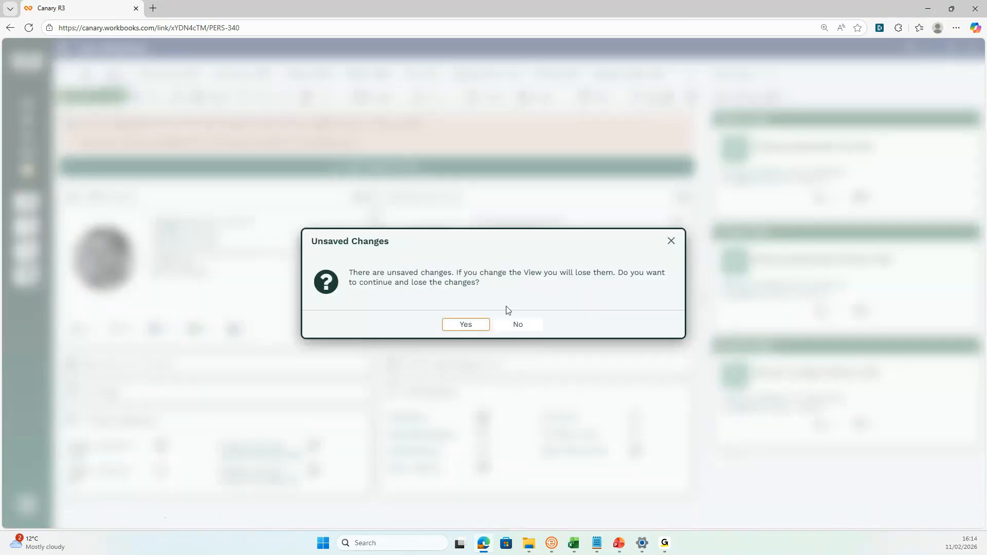
left_click(476, 325)
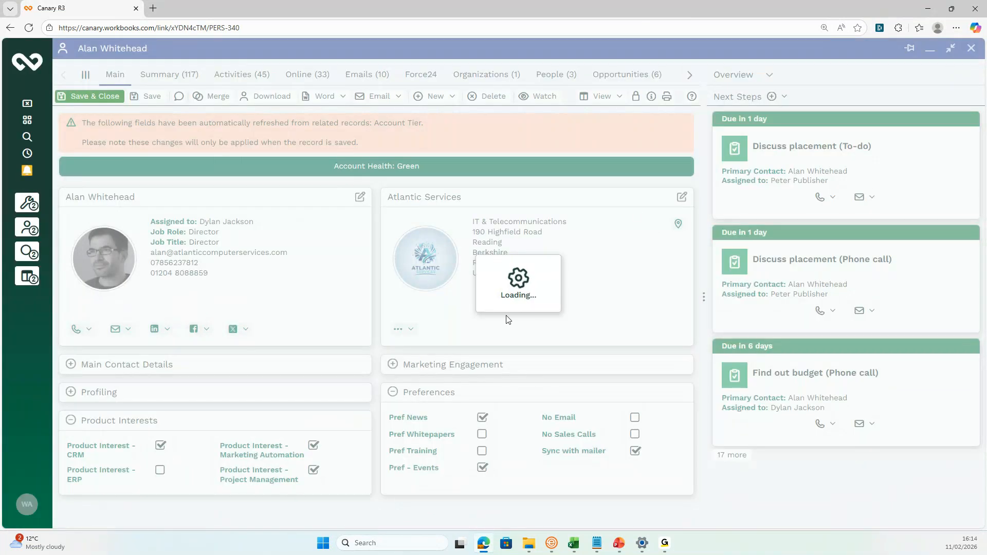
left_click(602, 96)
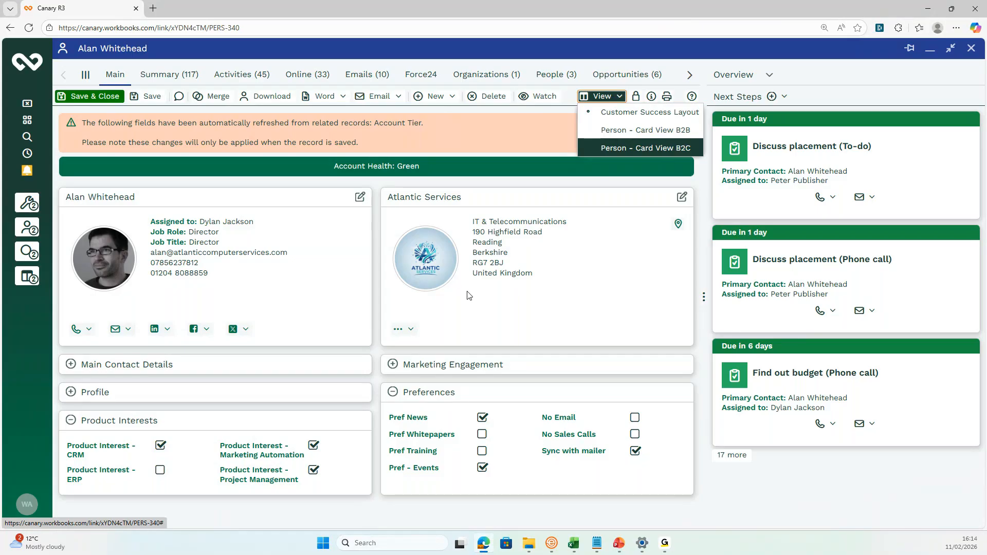
Step: Return to the Customer Success Layout's sections, turn off Show for the Marketing Engagement section and save it
left_click(27, 276)
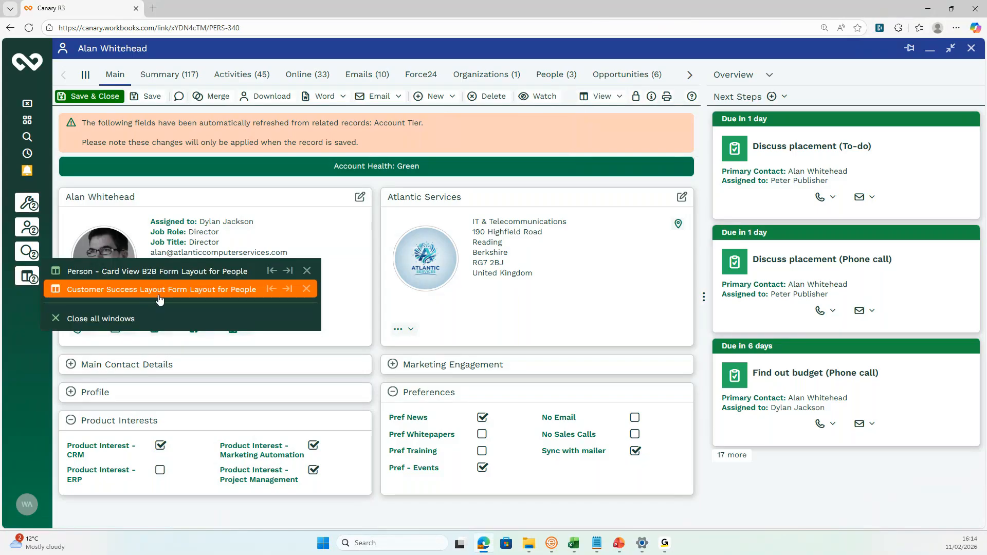
left_click(163, 297)
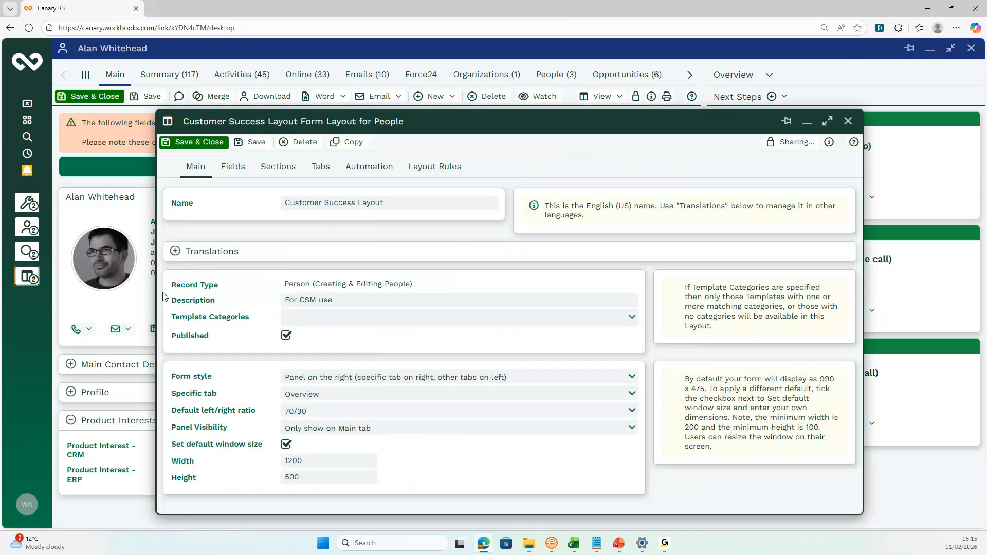
left_click(276, 167)
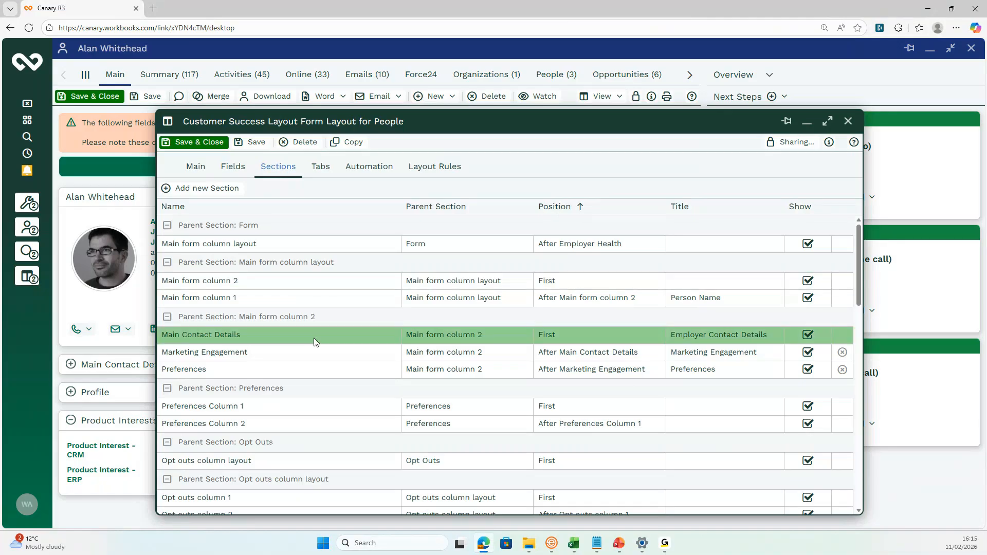
left_click(312, 352)
left_click(286, 214)
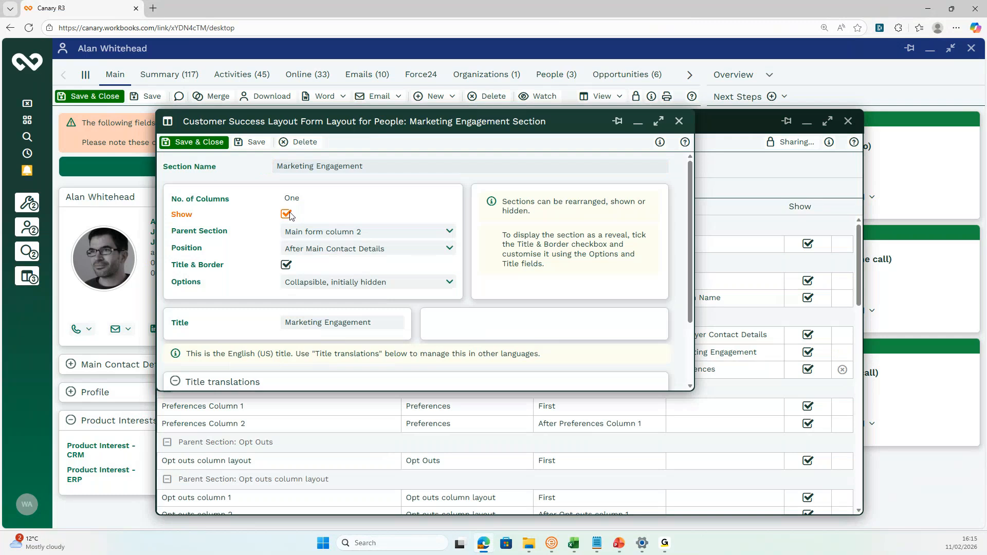
left_click(206, 147)
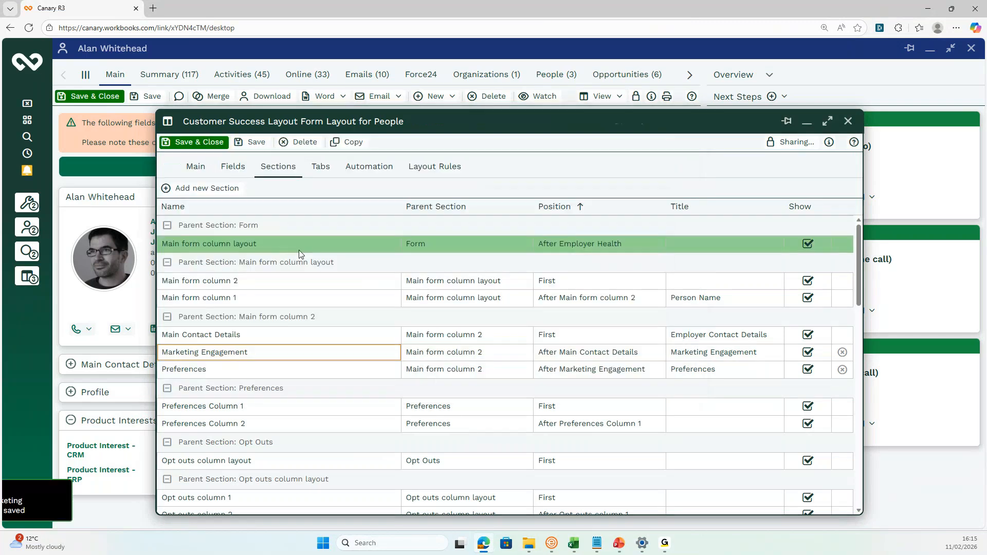
Step: Turn off Show for the Preferences section of the Customer Success Layout, then save the section and the layout
left_click(235, 354)
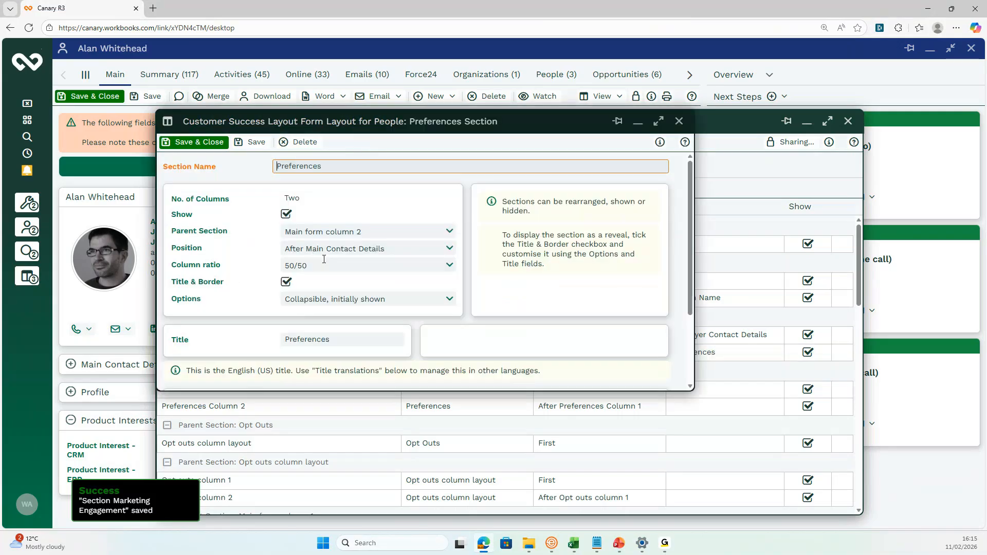
left_click(285, 214)
left_click(220, 146)
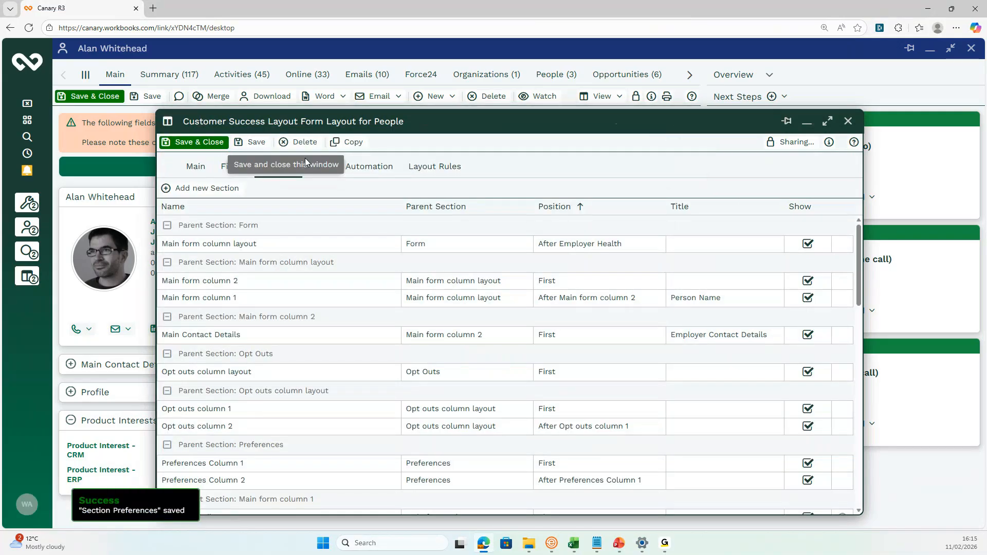
left_click(256, 146)
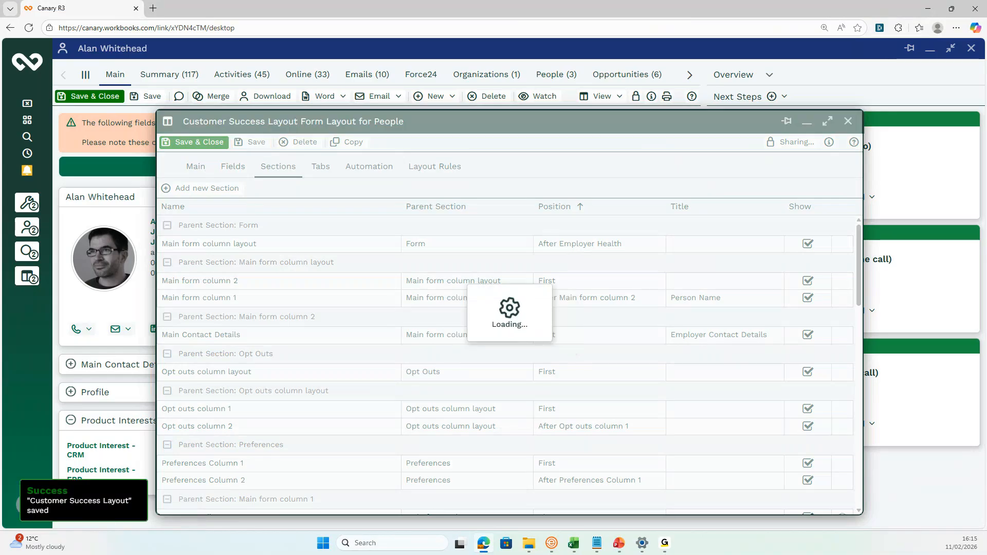
Step: Close the person record without keeping its changes, and open it again maximized from the recent items
left_click(971, 48)
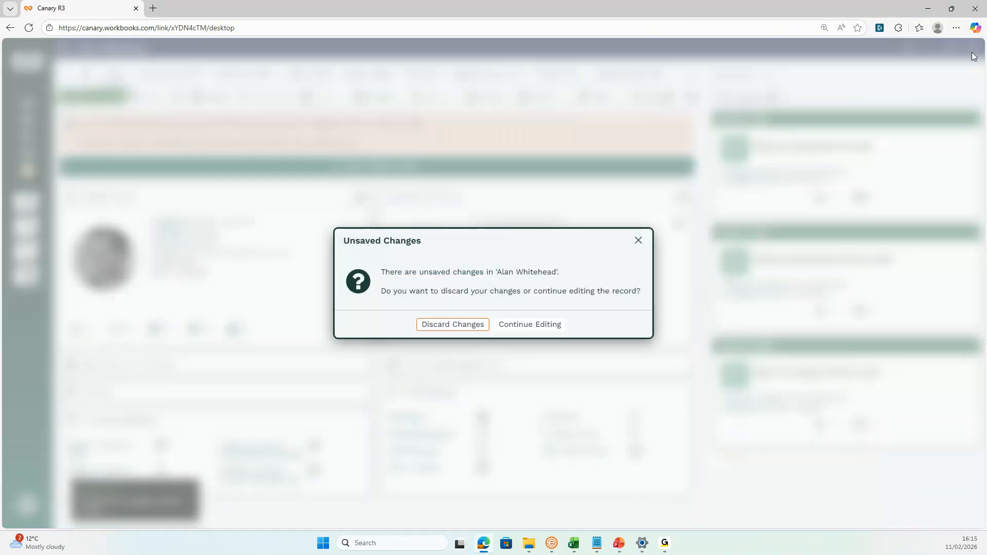
left_click(458, 331)
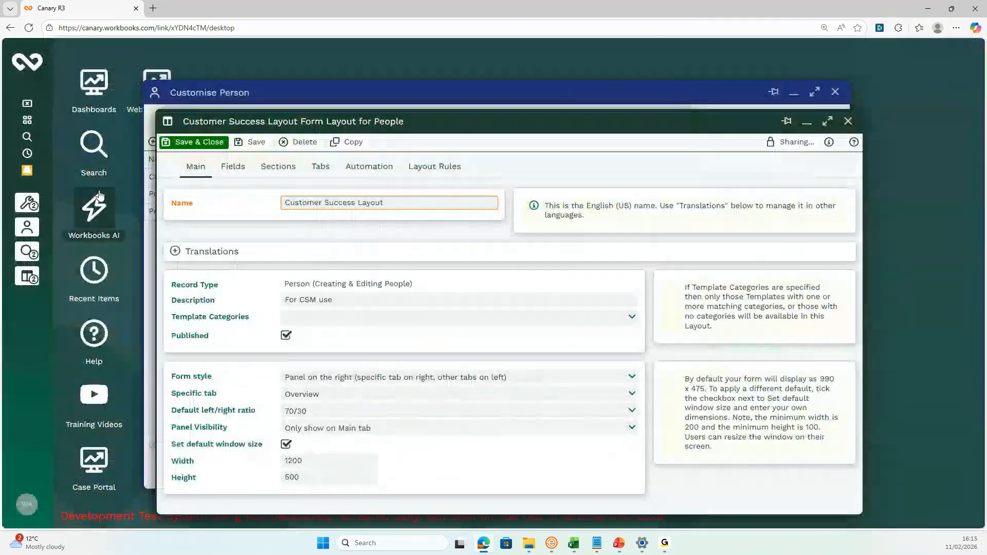
left_click(27, 154)
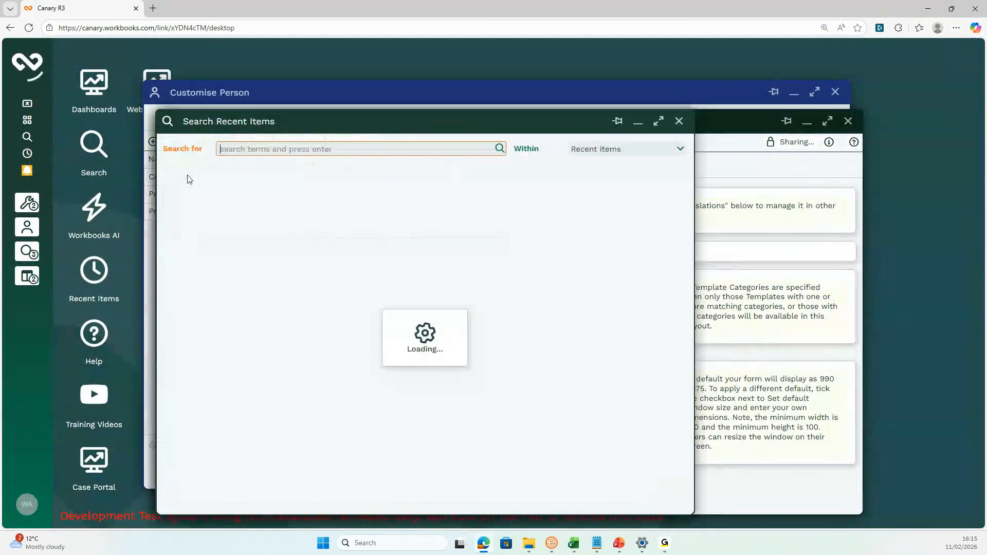
double_click(268, 210)
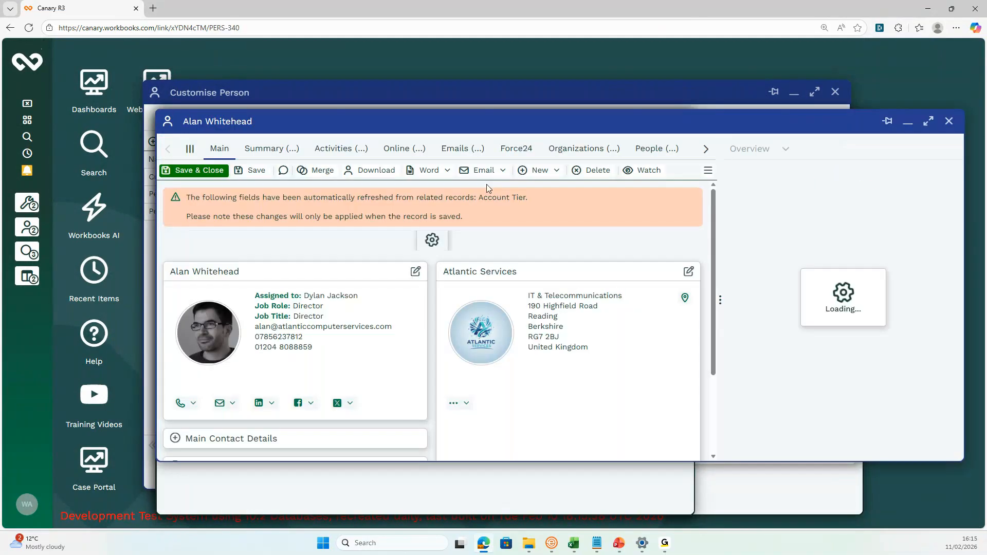
left_click(929, 121)
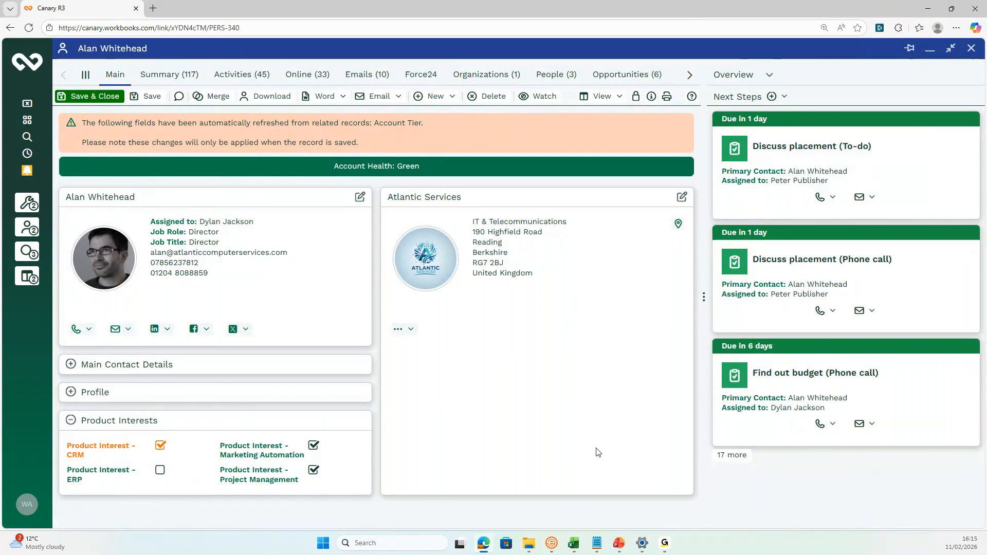
Step: Expand the person's Profile section and examine its fields down to Campaign and Source
left_click(238, 401)
scroll(238, 401, "down", 3)
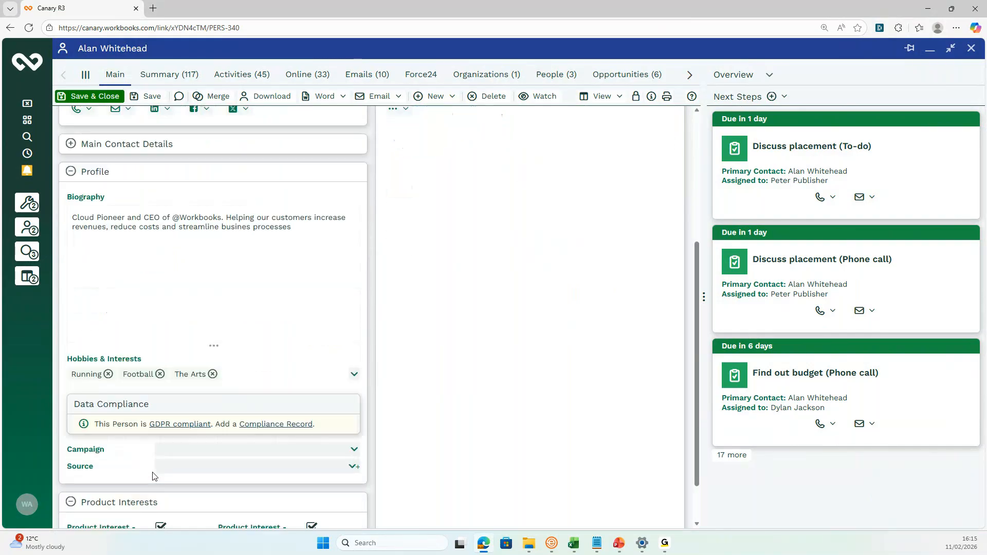
scroll(154, 475, "down", 2)
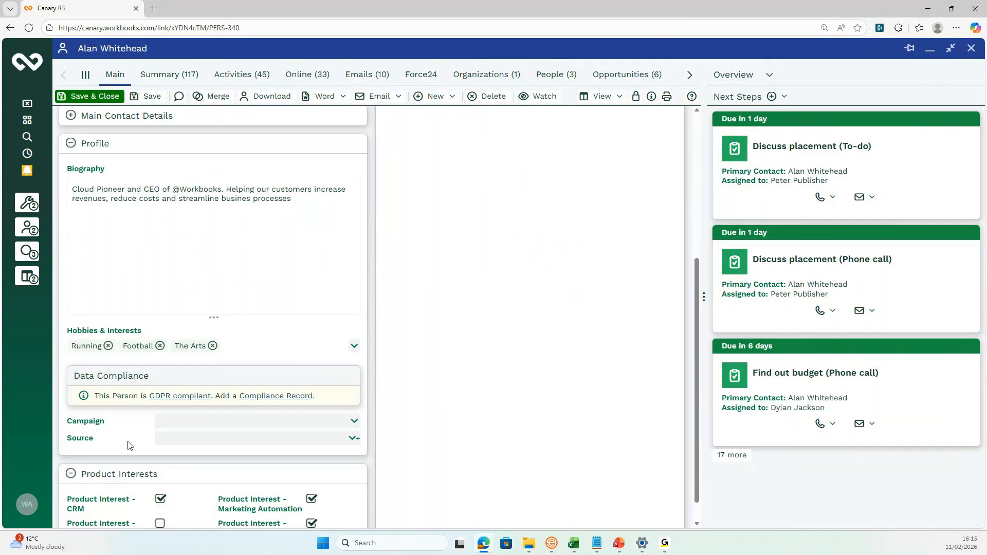
Step: In the Customer Success Layout's fields, find the Campaign field, turn off its Show option and save the field
left_click(28, 280)
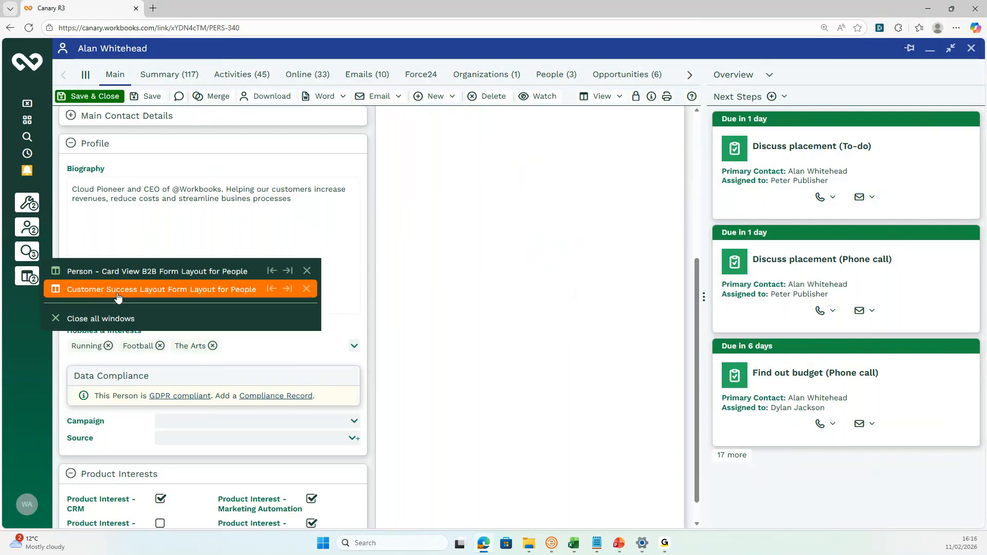
left_click(116, 291)
left_click(233, 166)
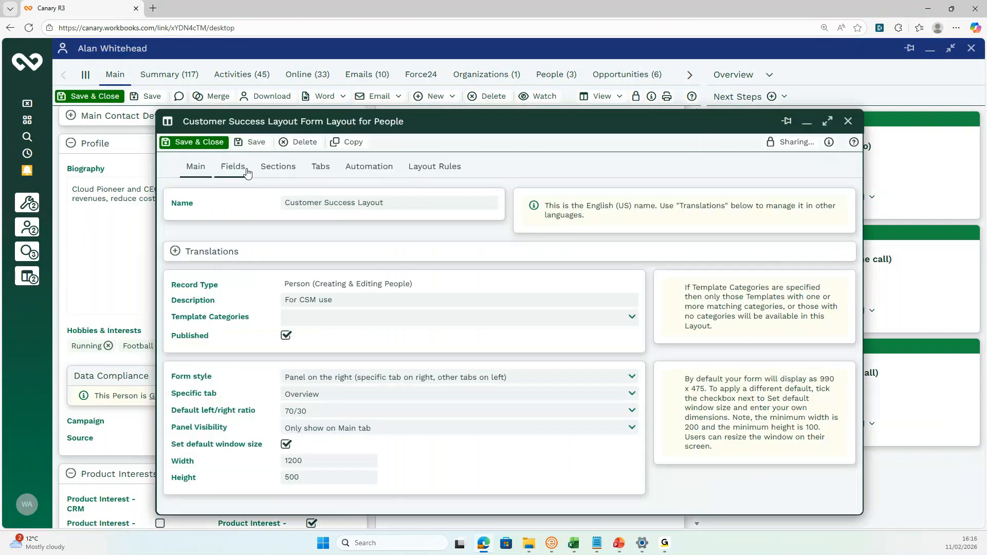
left_click(826, 125)
left_click(740, 218)
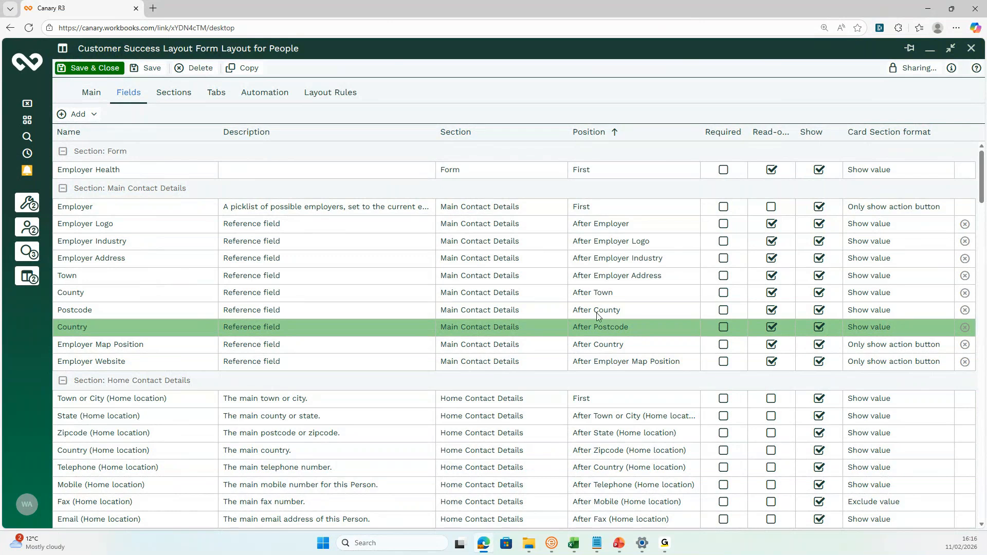
key("ctrl+f")
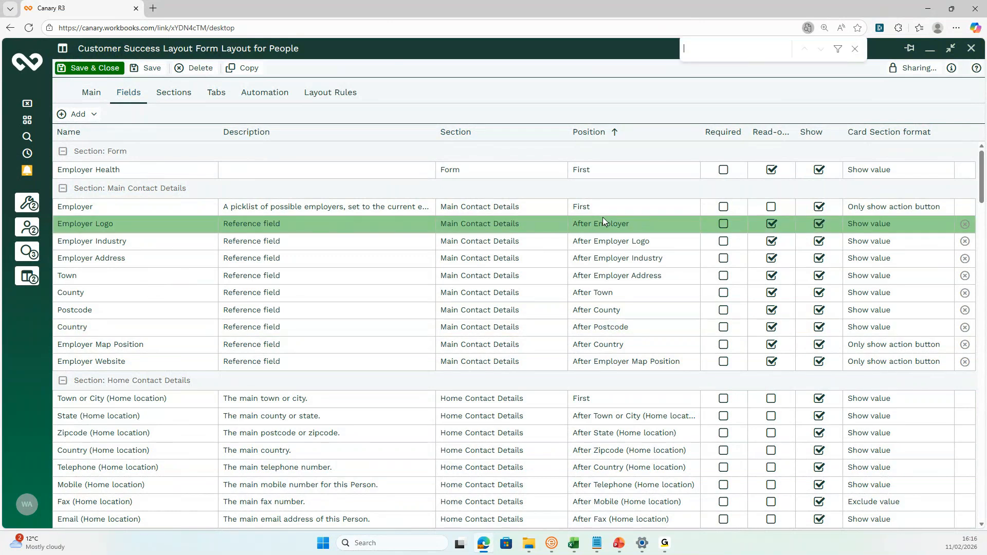
type("Cam")
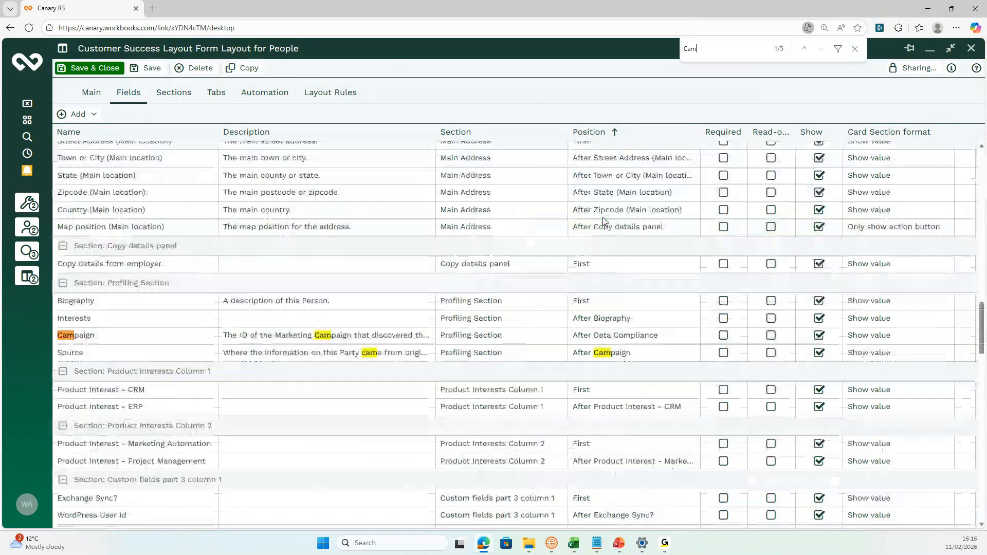
type("paign")
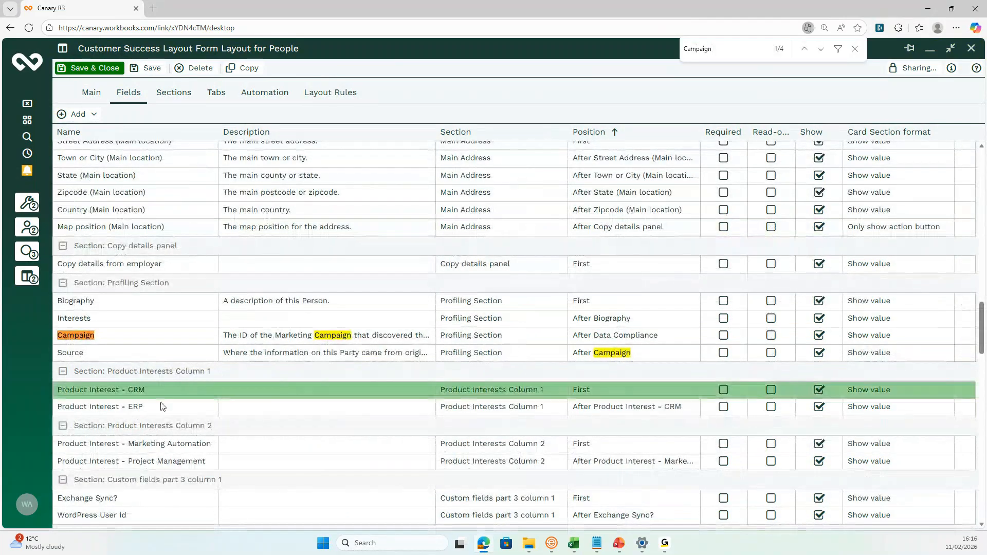
double_click(107, 333)
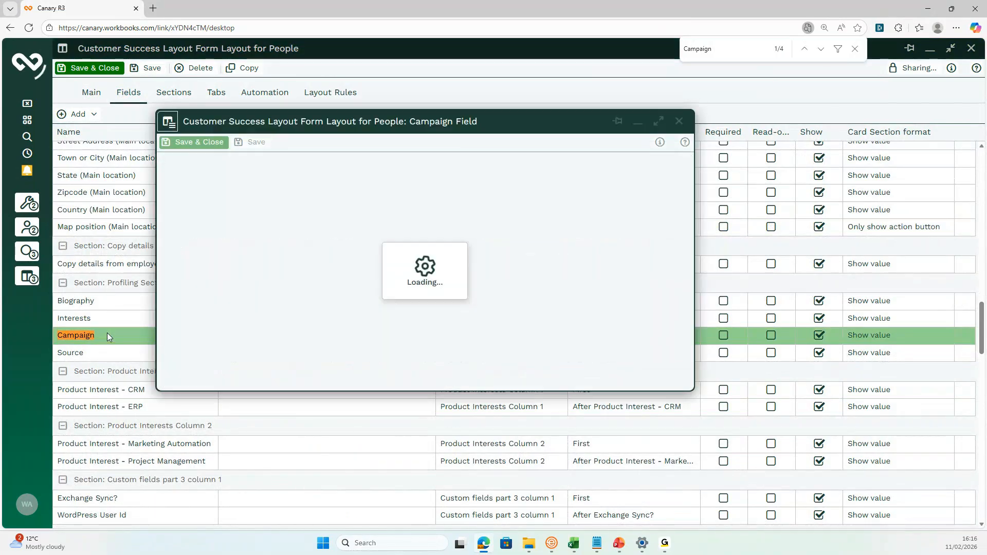
left_click(287, 204)
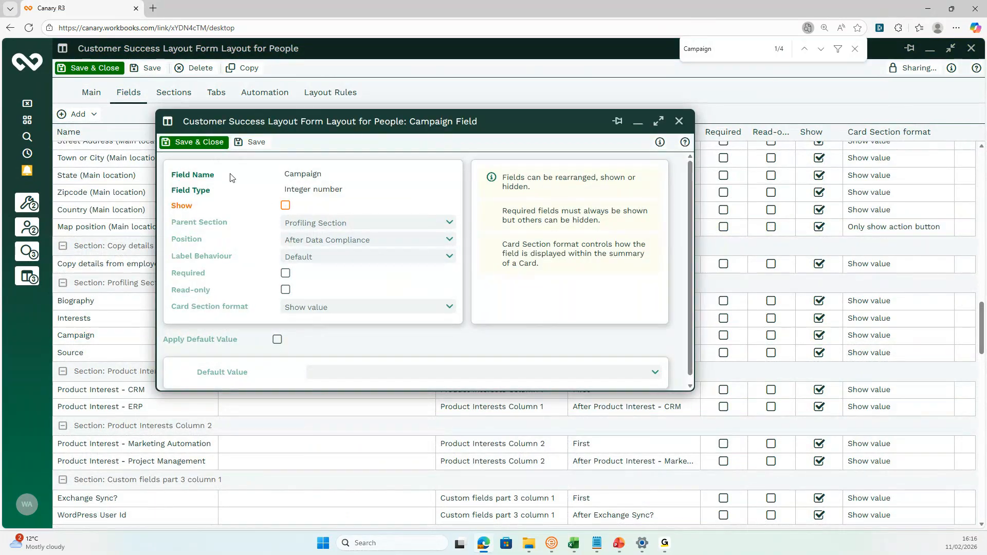
left_click(195, 143)
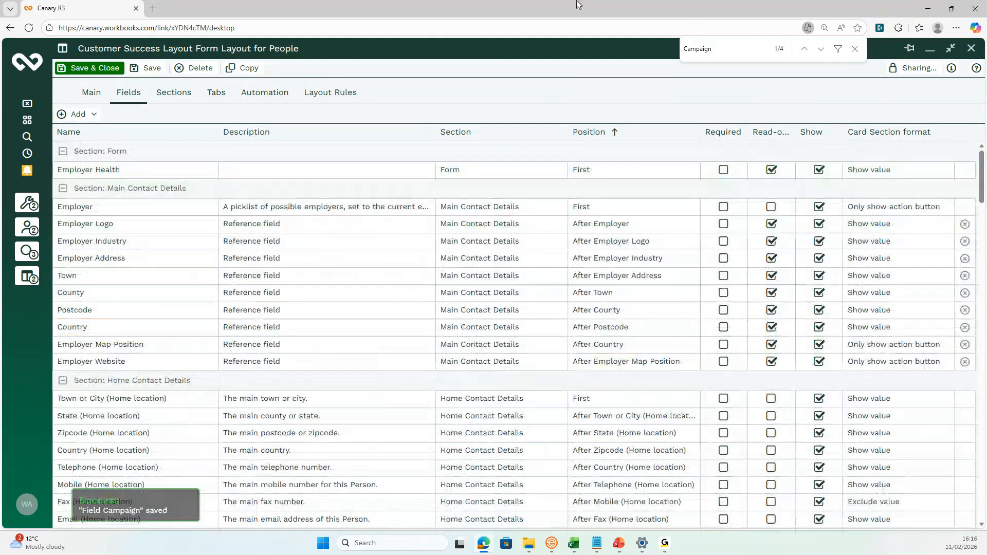
Step: Find the Source field in the Profiling Section, turn off its Show option, and save the field and the layout
left_click(719, 48)
key("Return")
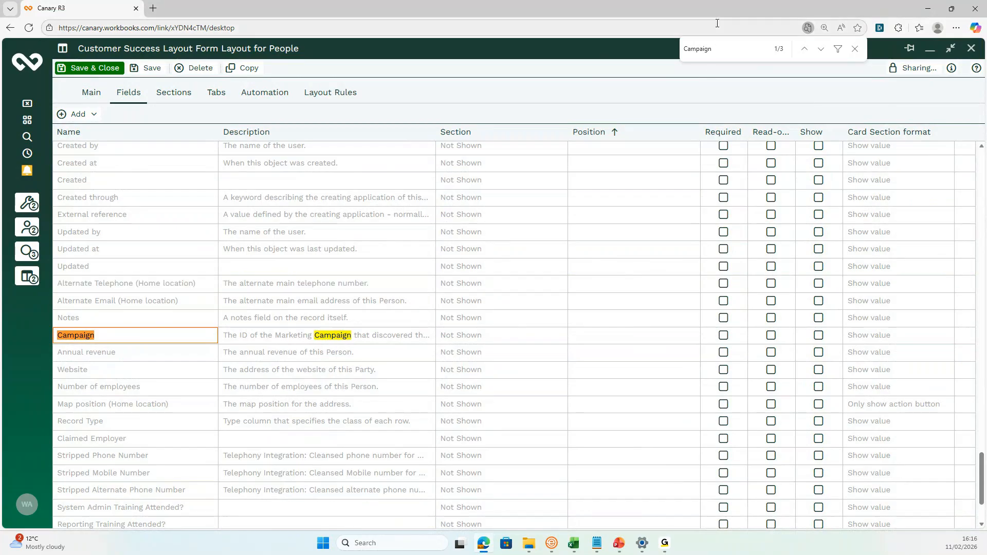
key("BackSpace")
key("BackSpace")
key("BackSpace")
key("BackSpace")
key("BackSpace")
key("BackSpace")
key("BackSpace")
key("BackSpace")
type("source")
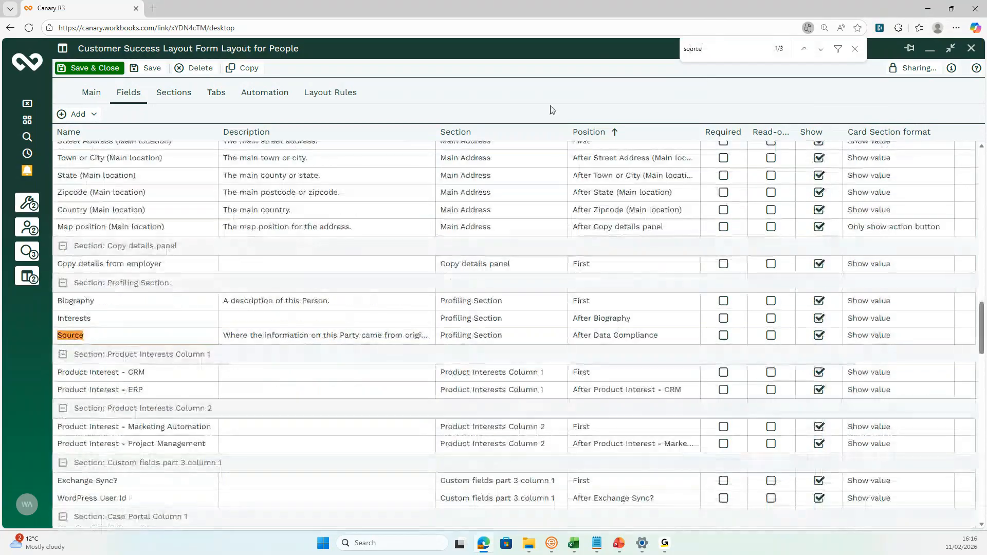
double_click(131, 339)
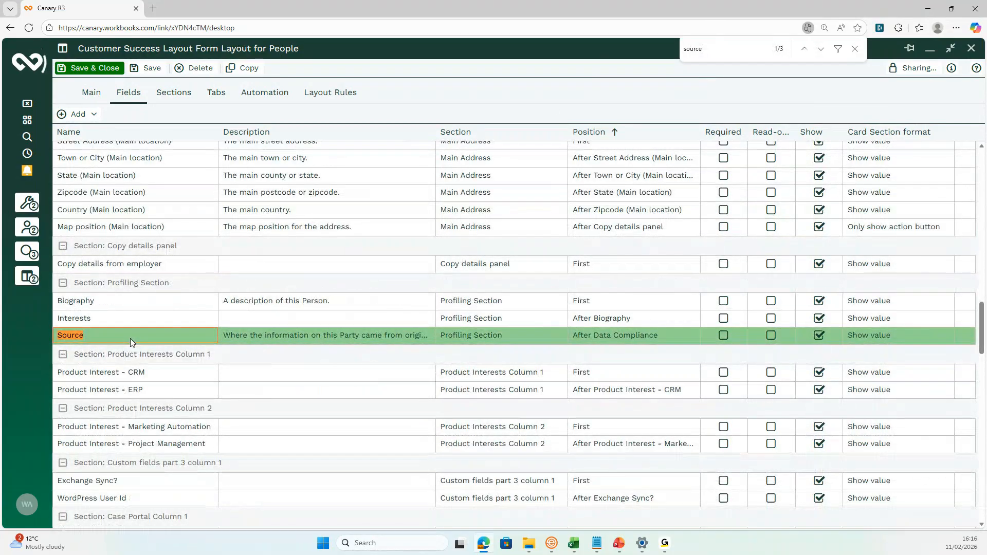
left_click(298, 234)
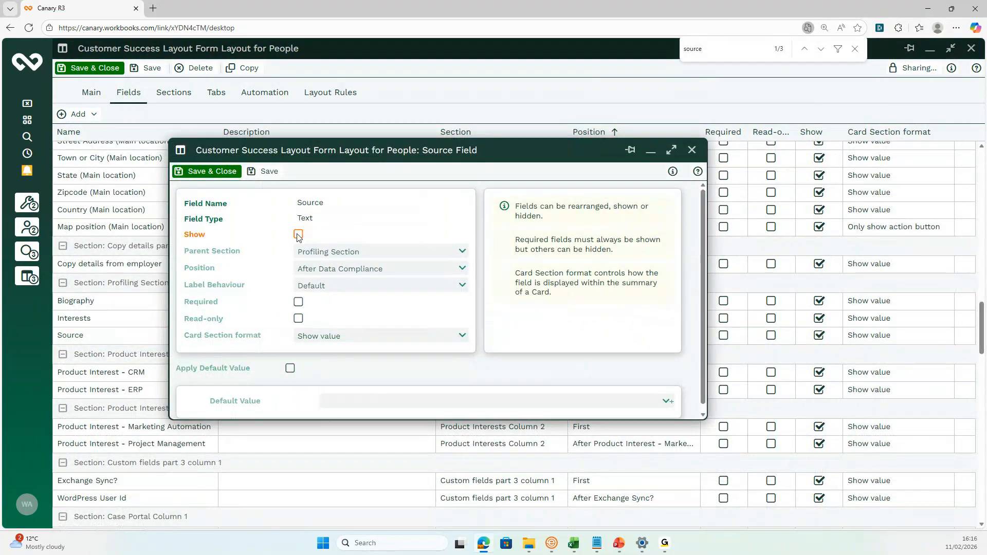
left_click(223, 173)
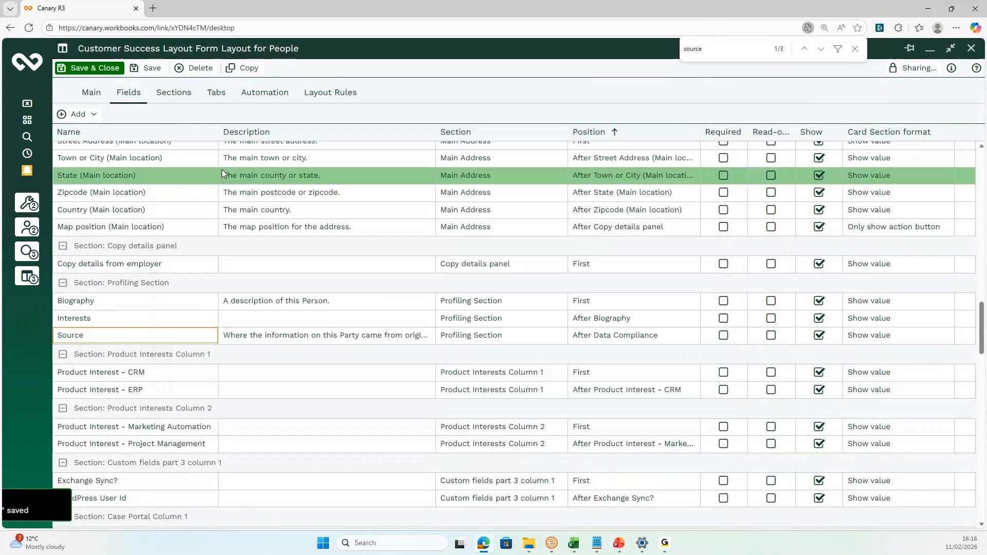
left_click(156, 72)
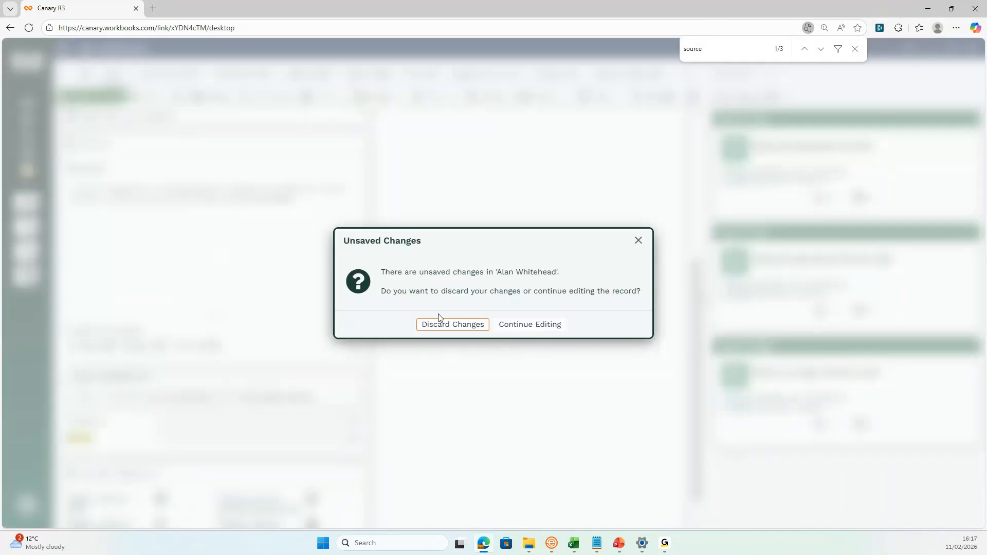
Step: Discard the person record's unsaved changes, reopen it maximized from the recent items, and expand its Profile section
left_click(451, 326)
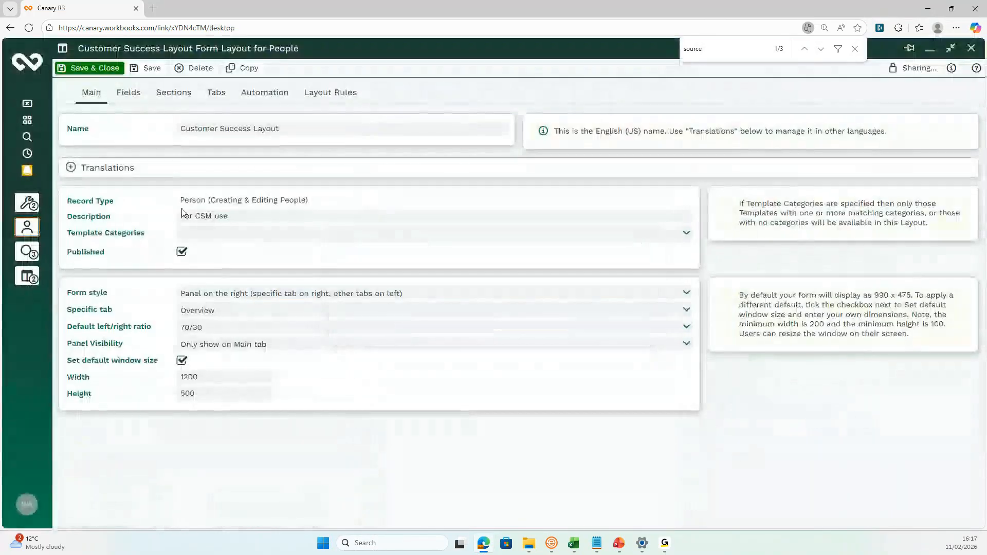
left_click(30, 161)
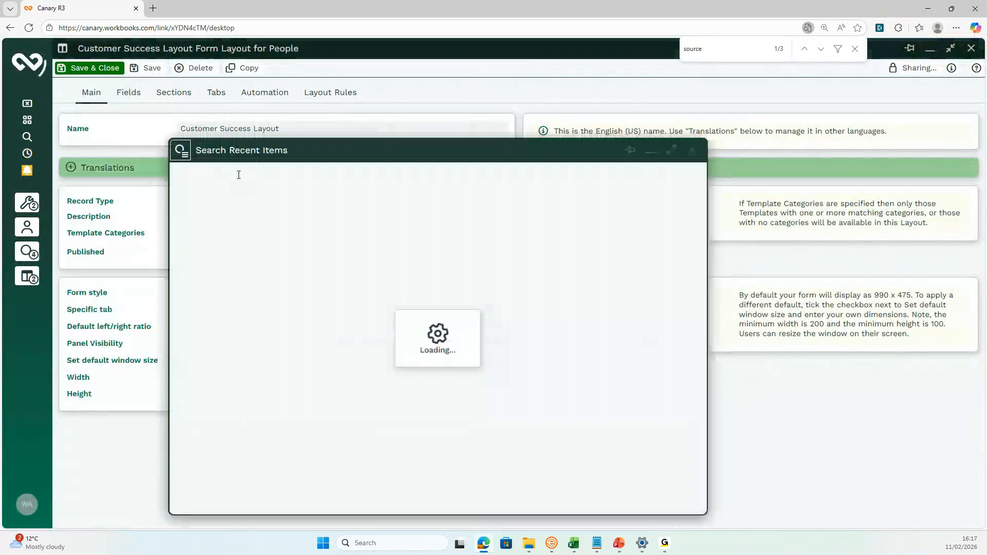
left_click(252, 238)
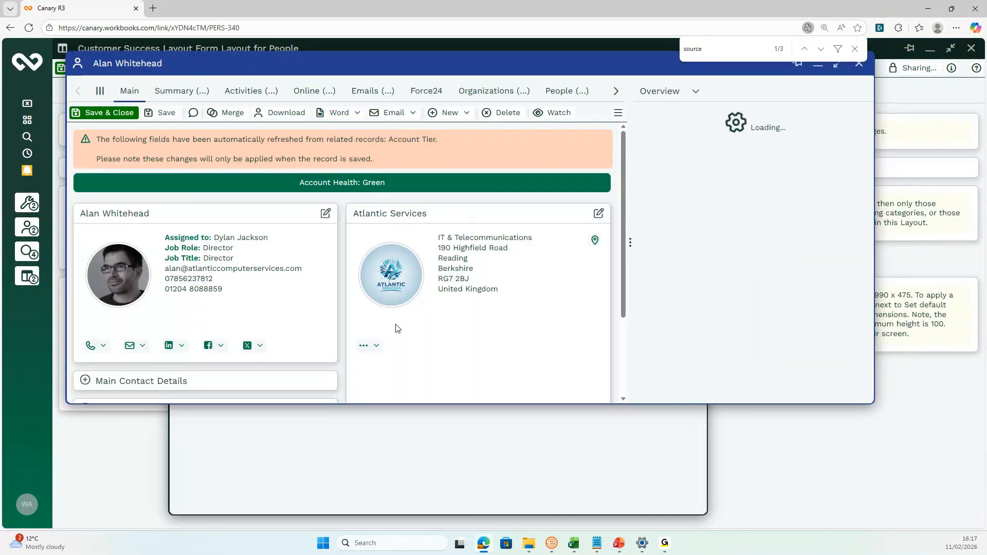
left_click(855, 49)
left_click(858, 63)
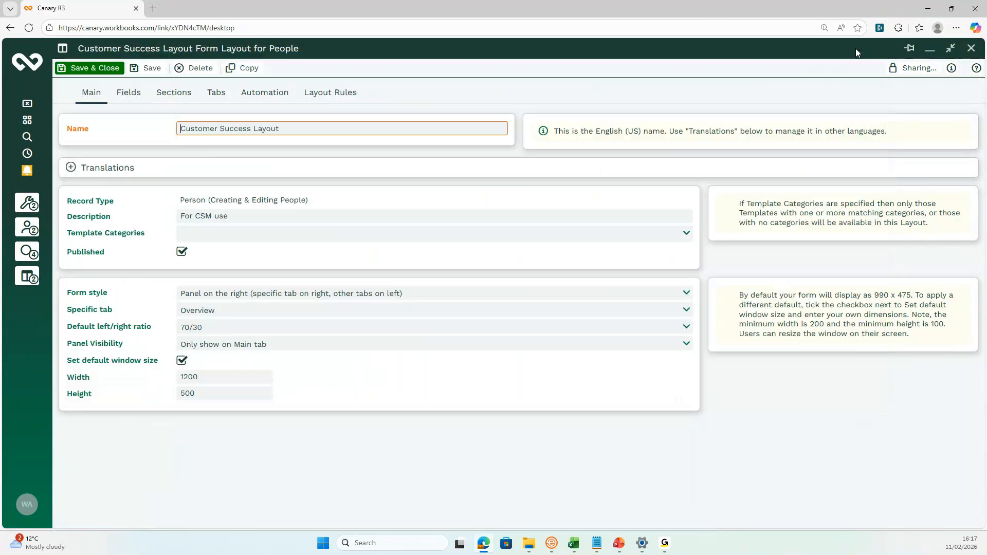
left_click(26, 227)
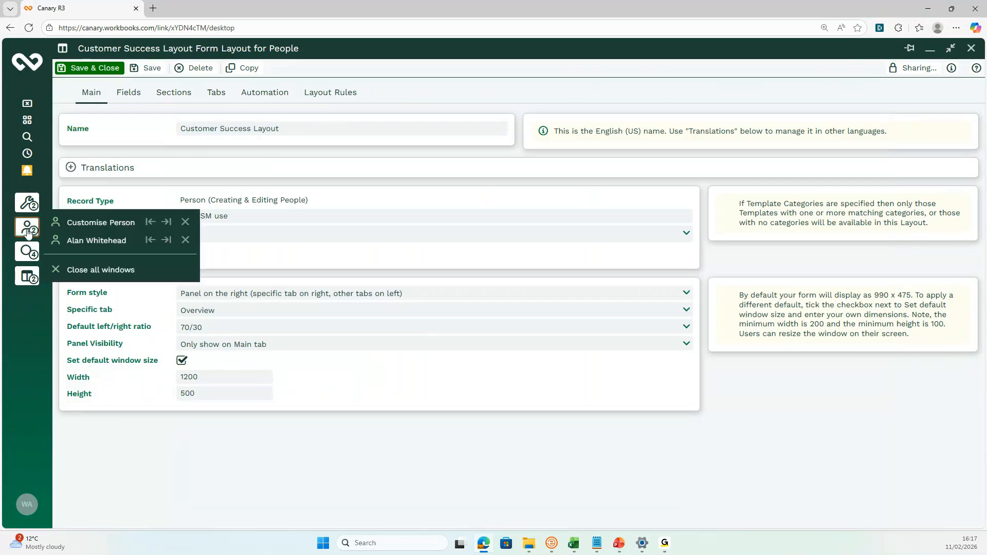
left_click(93, 247)
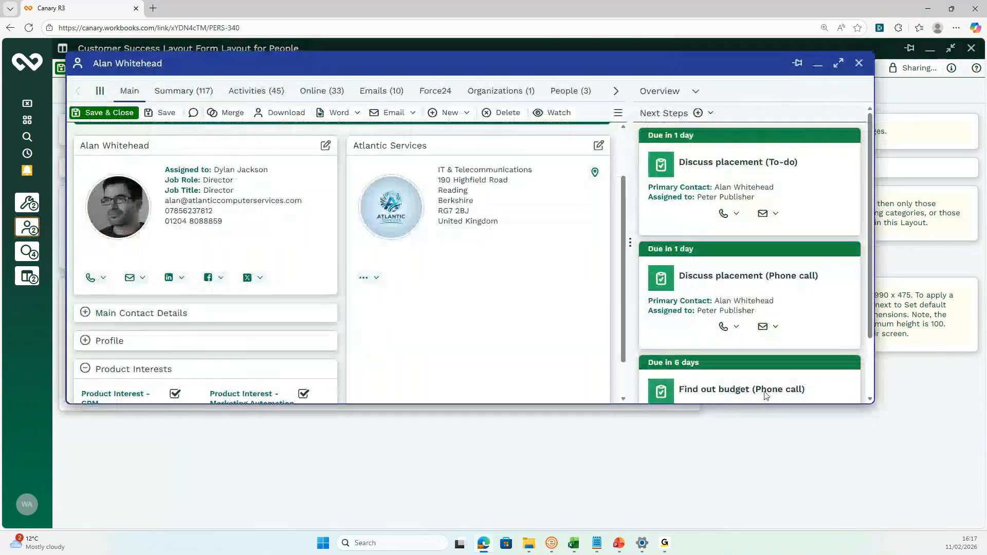
left_click(846, 68)
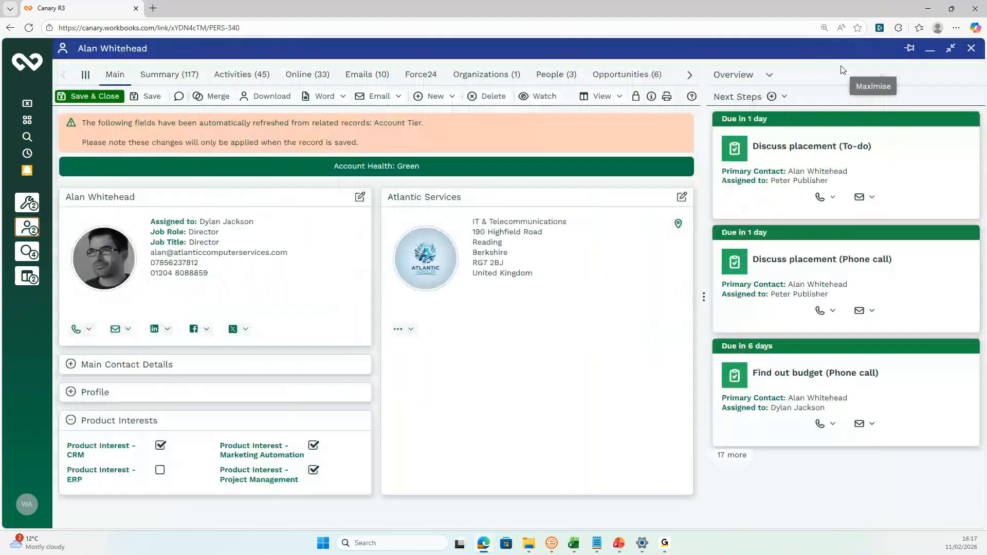
left_click(286, 399)
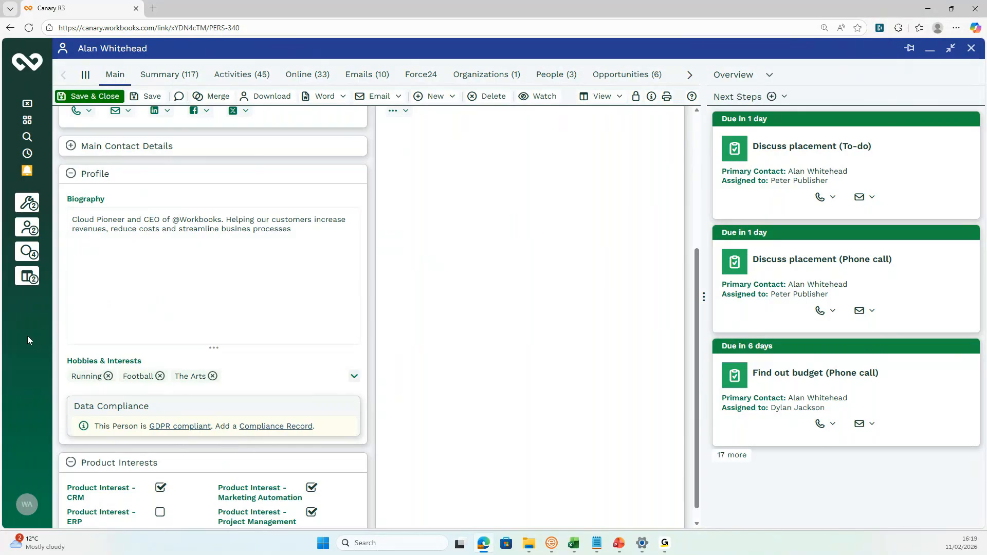
Step: In the Customer Success Layout, start a new section named Training Information with Form as its parent section
left_click(34, 281)
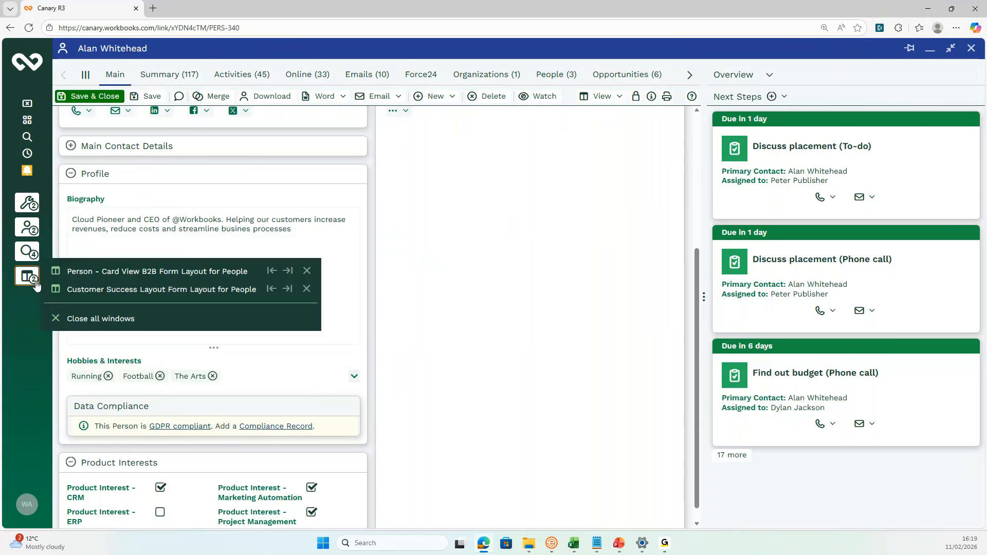
left_click(161, 291)
left_click(186, 94)
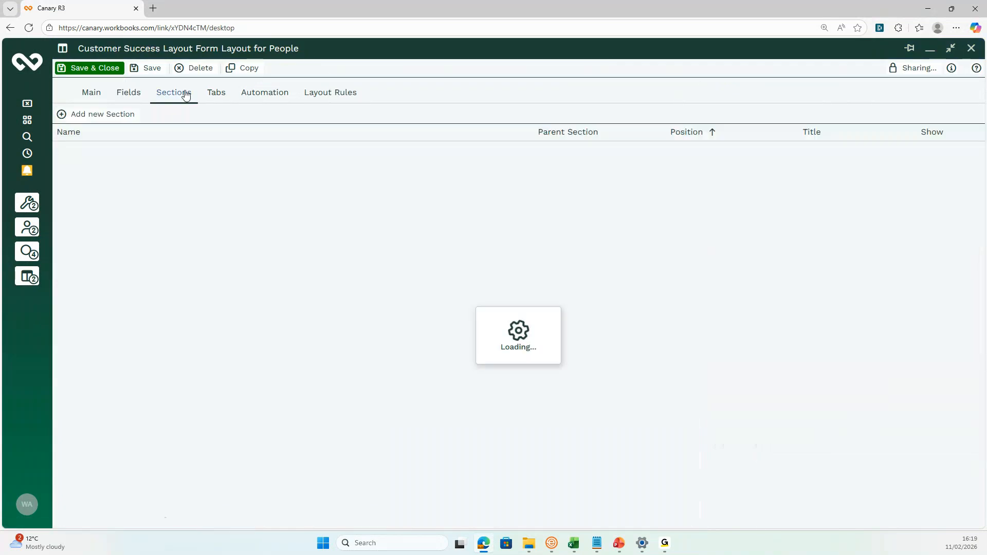
left_click(117, 118)
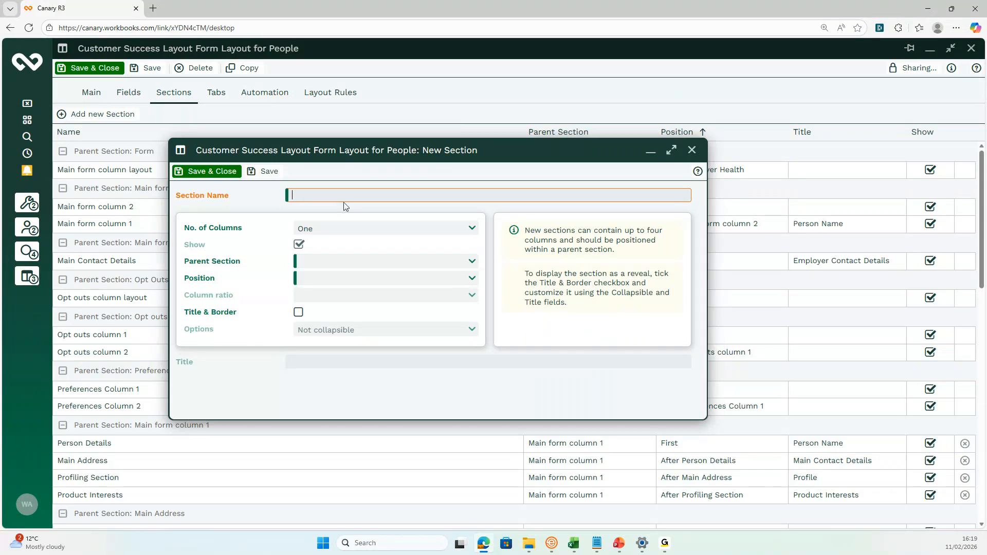
type("Training Information")
left_click(472, 262)
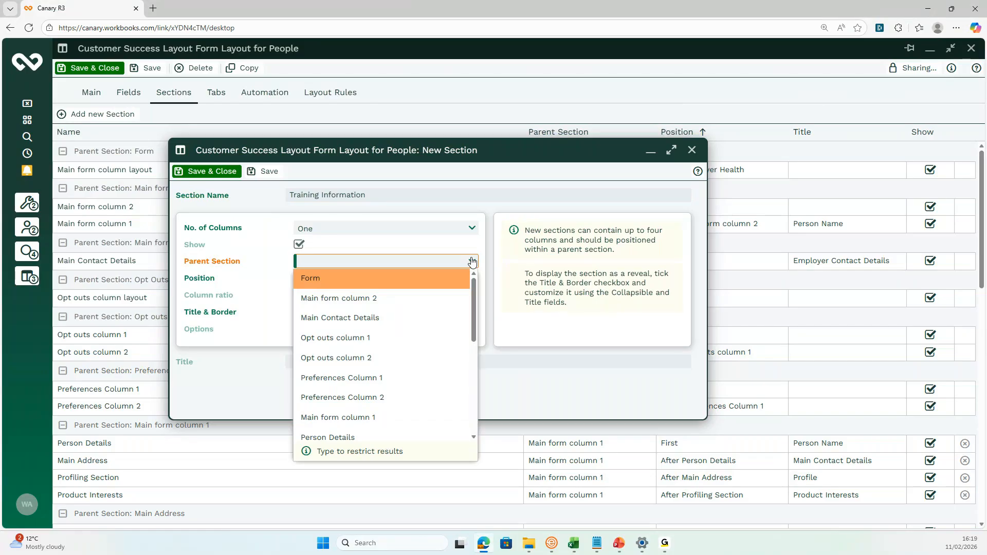
left_click(406, 278)
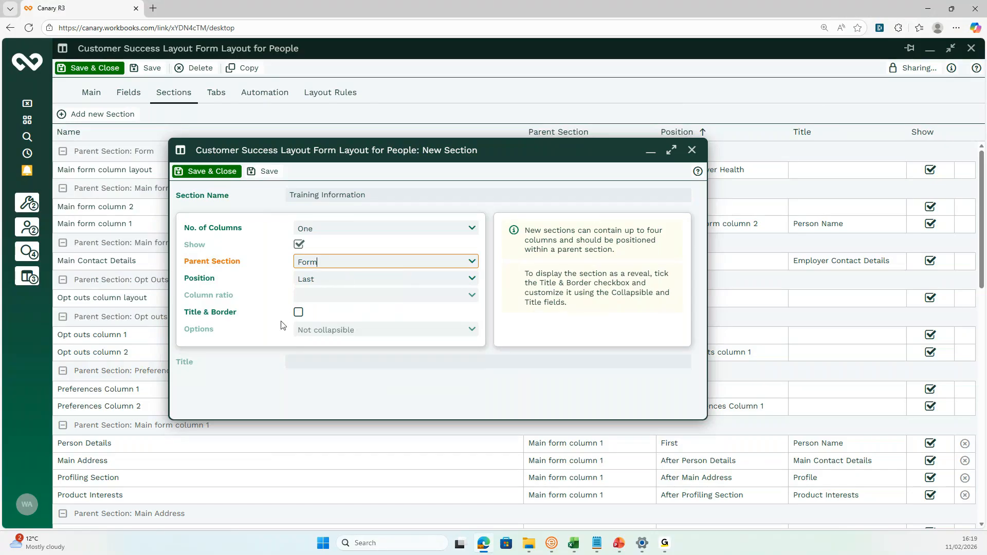
Step: Turn on Title & Border for the new section and set its option to Collapsible, initially hidden
left_click(298, 312)
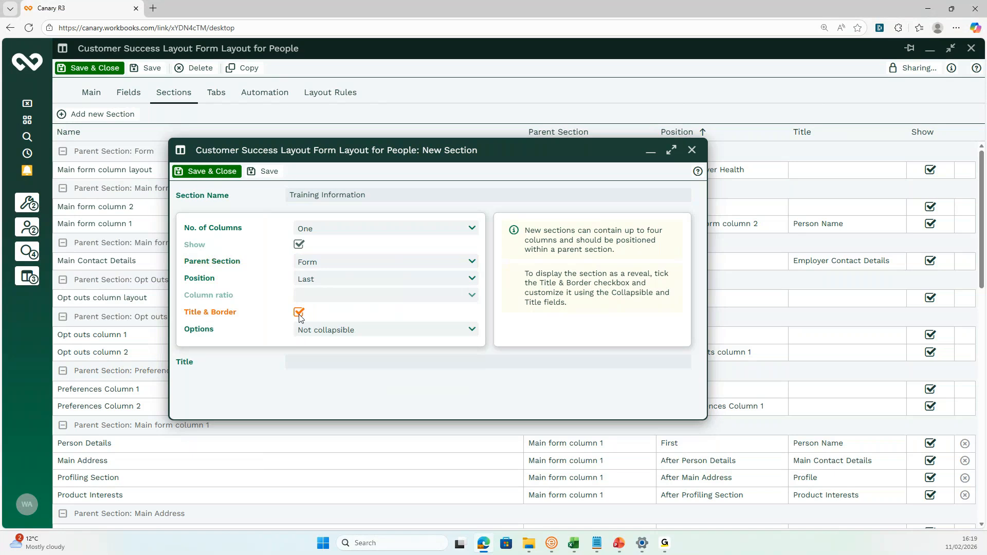
left_click(477, 333)
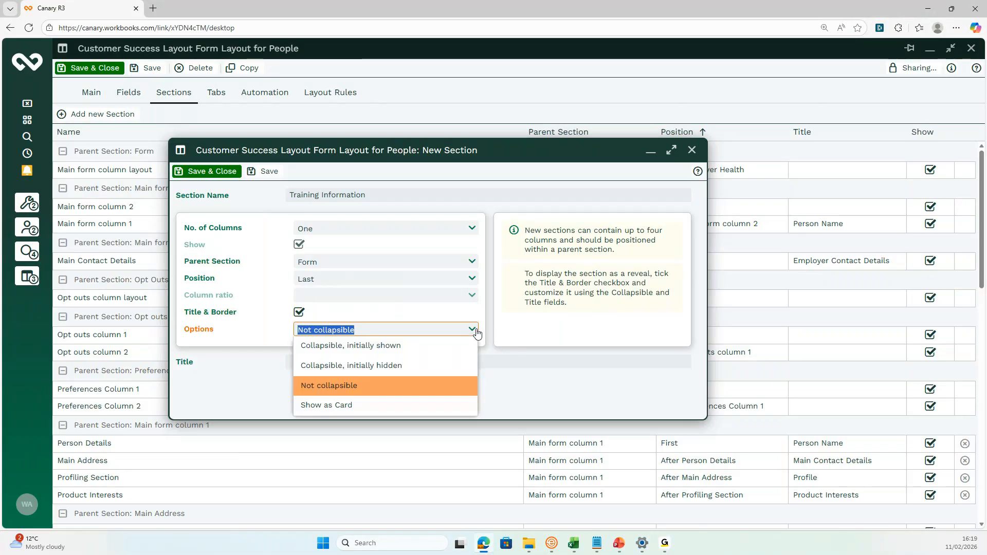
left_click(428, 365)
Step: Reuse the section name Training Information as the section's title, and save the section and the layout
left_click(428, 361)
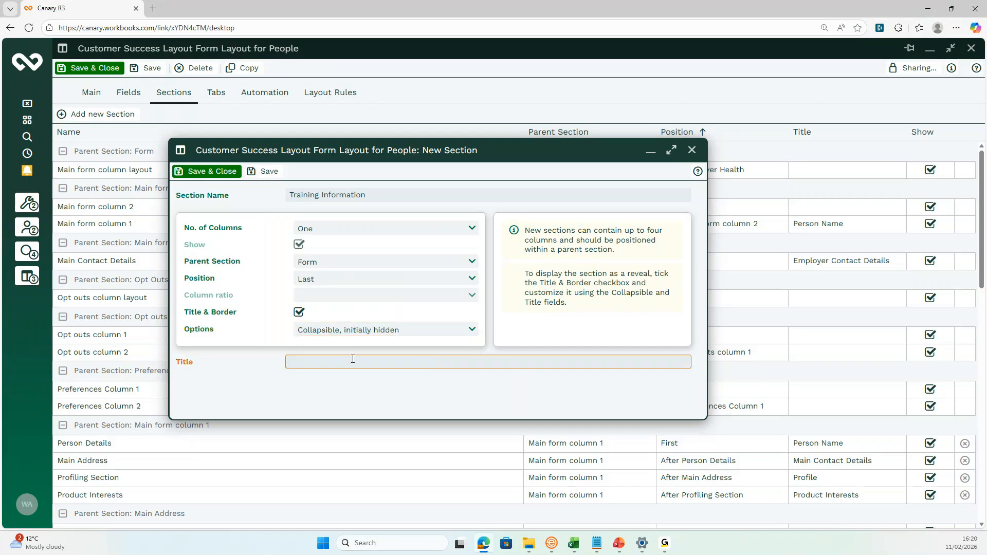
left_click_drag(384, 190, 284, 186)
key("super+c")
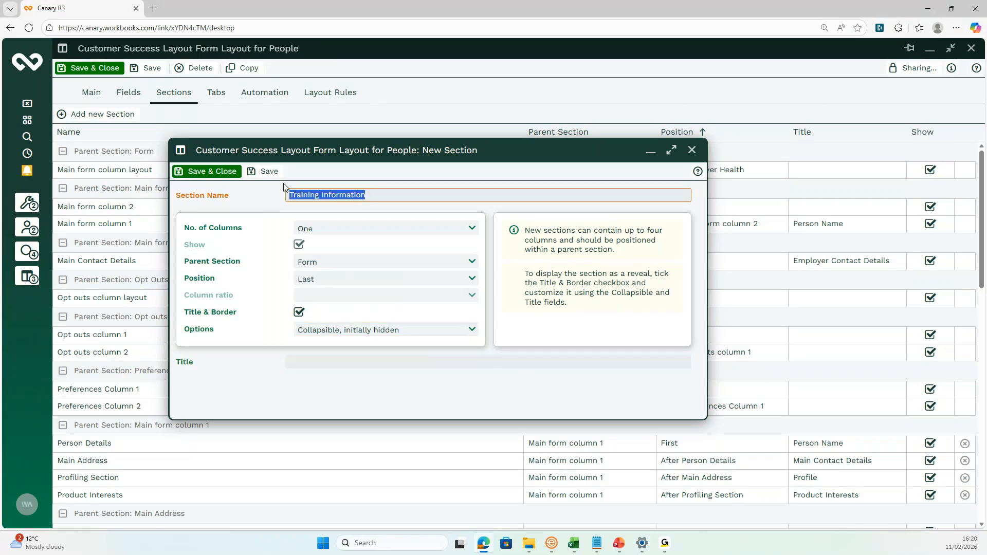
left_click(342, 358)
key("super+v")
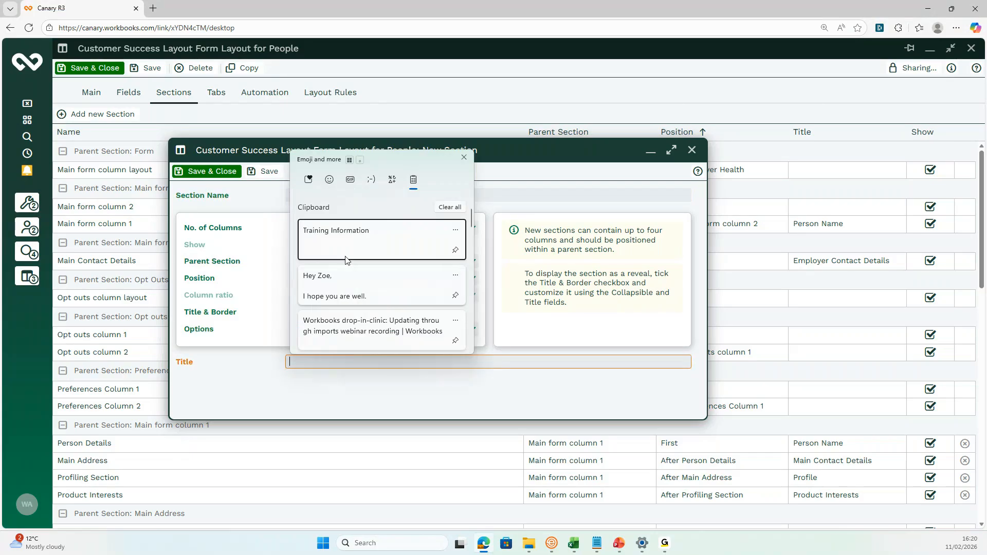
left_click(343, 235)
left_click(268, 173)
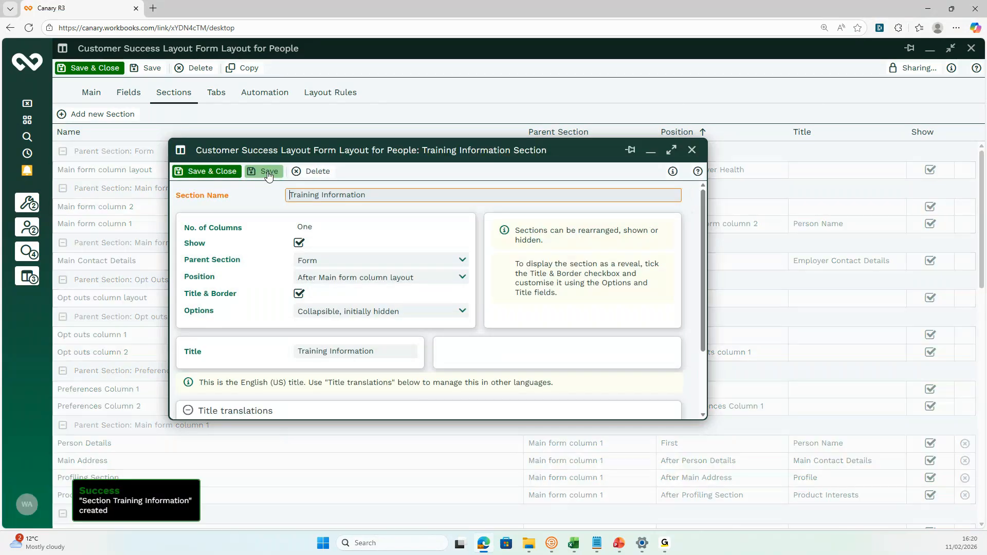
left_click(220, 171)
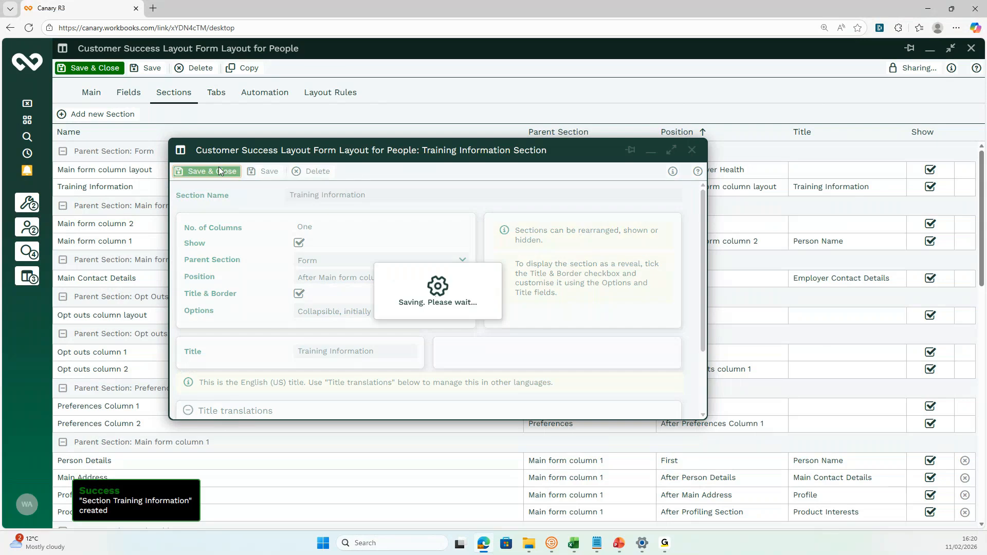
left_click(152, 69)
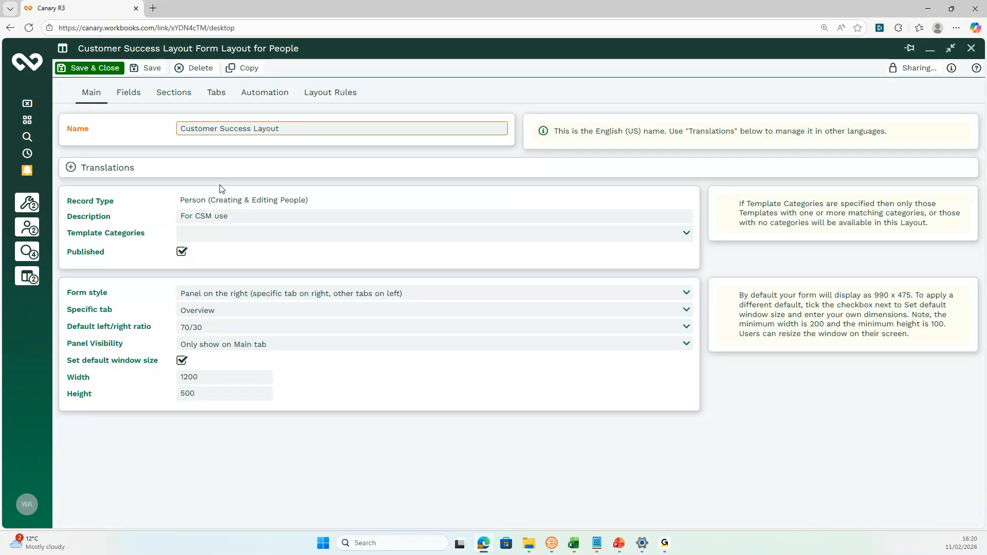
Step: Find the System Admin Training Attended? field in the layout's fields and turn on its Show option
left_click(141, 96)
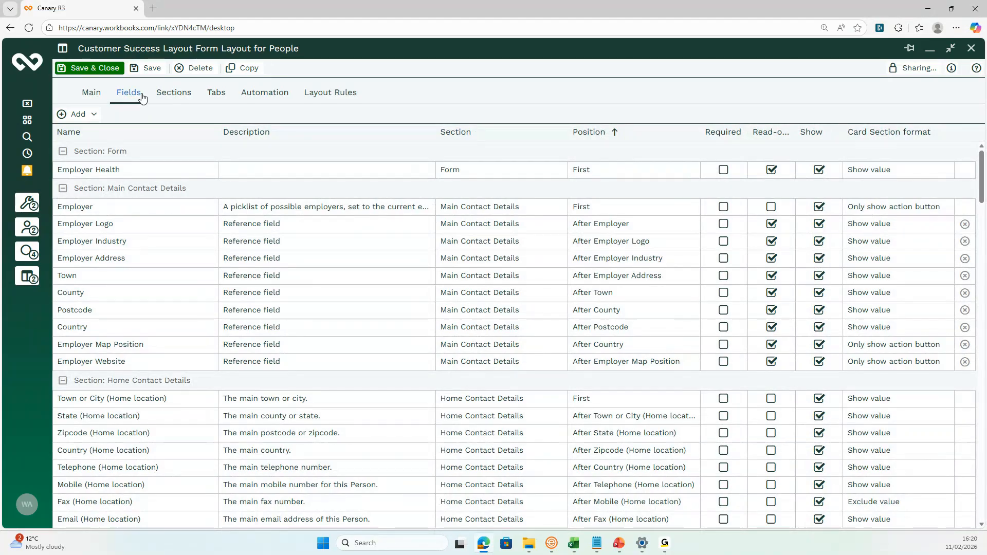
key("ctrl+f")
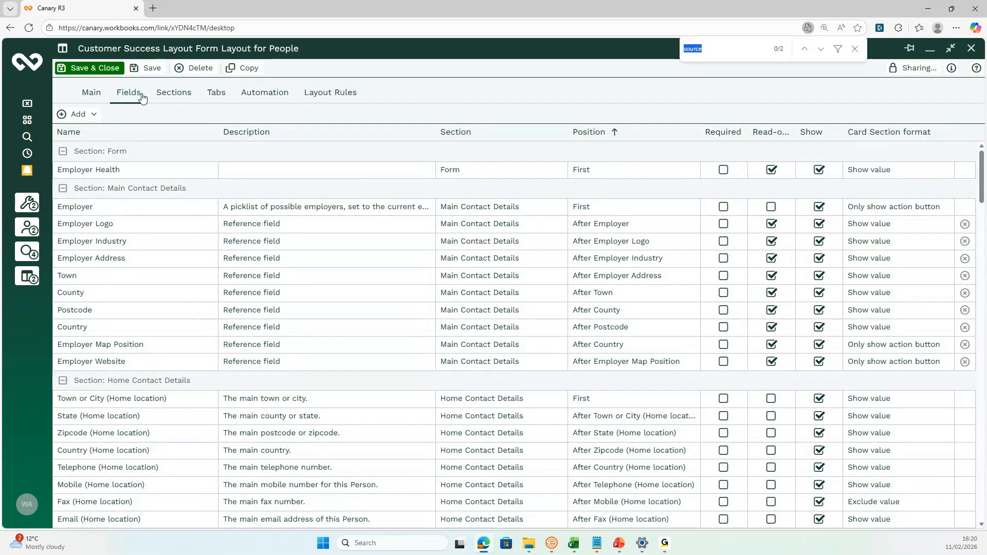
key("BackSpace")
type("System ")
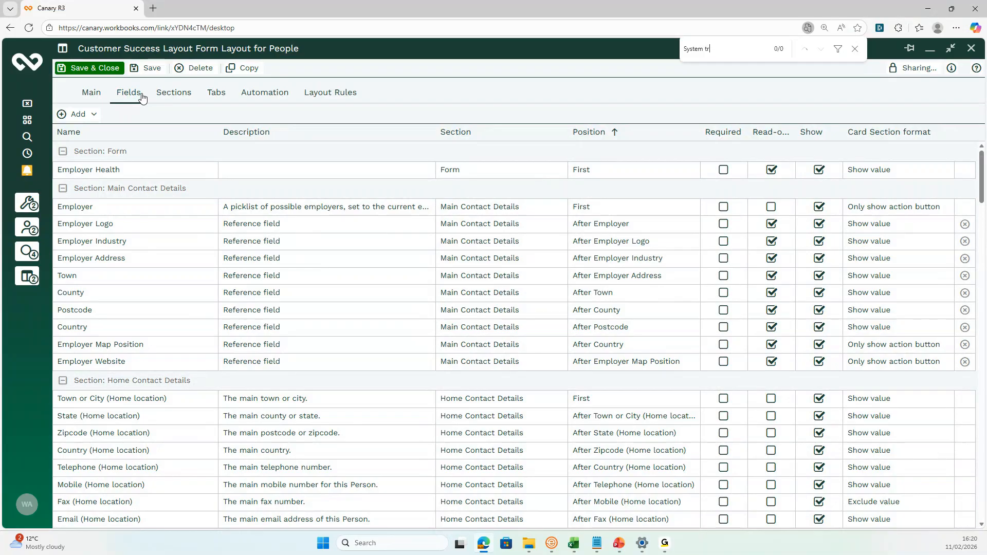
type("admin")
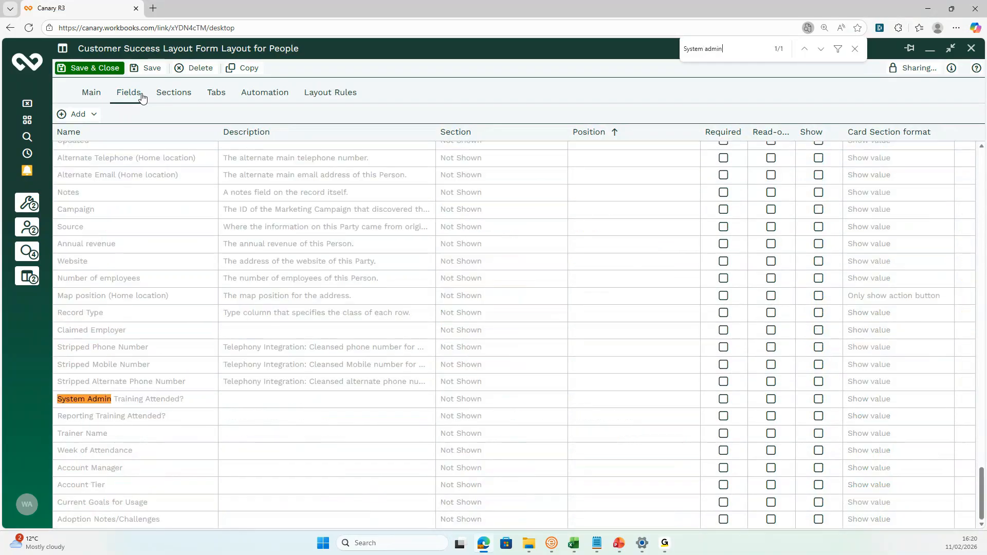
double_click(145, 403)
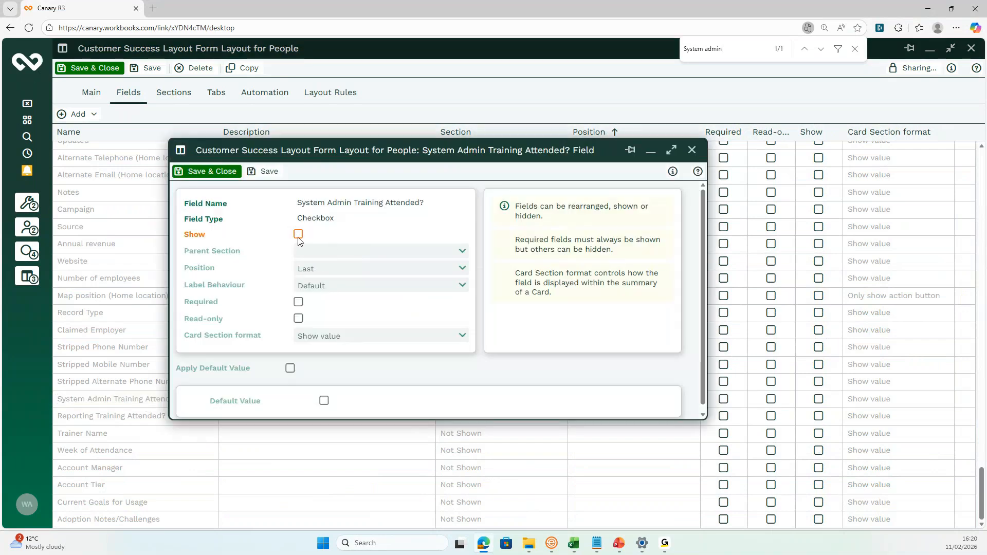
left_click(298, 235)
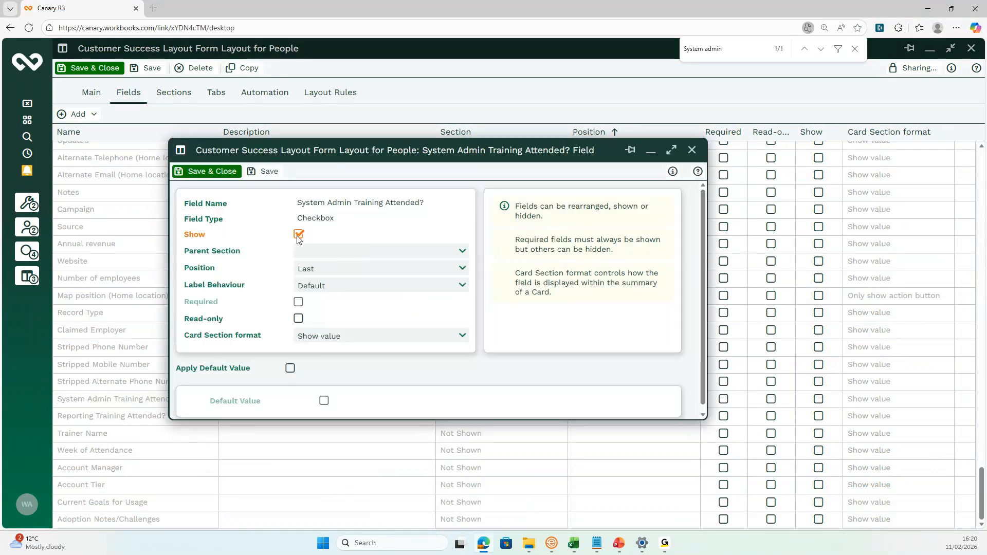
Step: Place the System Admin Training Attended? field first in the Training Information section and save it
left_click(462, 250)
scroll(407, 339, "down", 5)
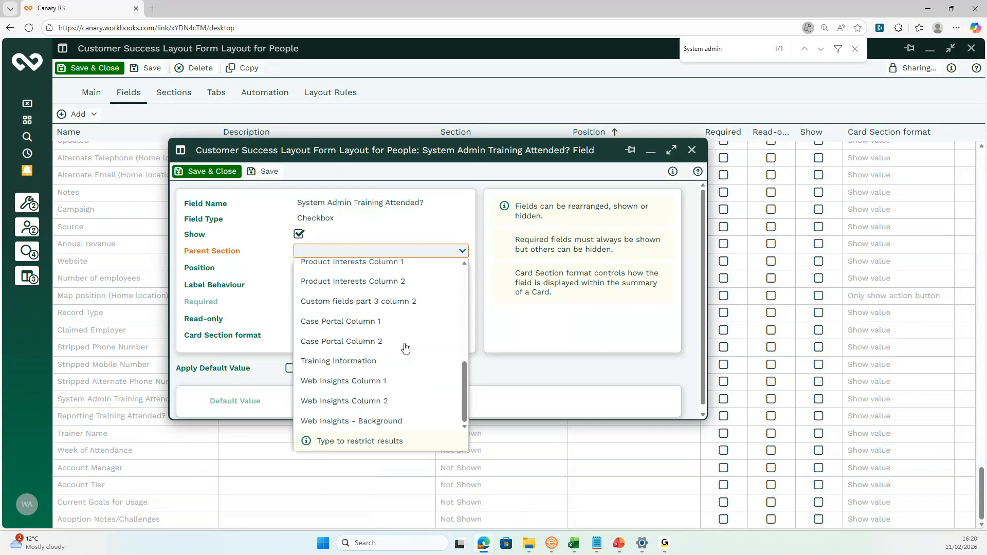
left_click(390, 360)
left_click(445, 271)
left_click(441, 281)
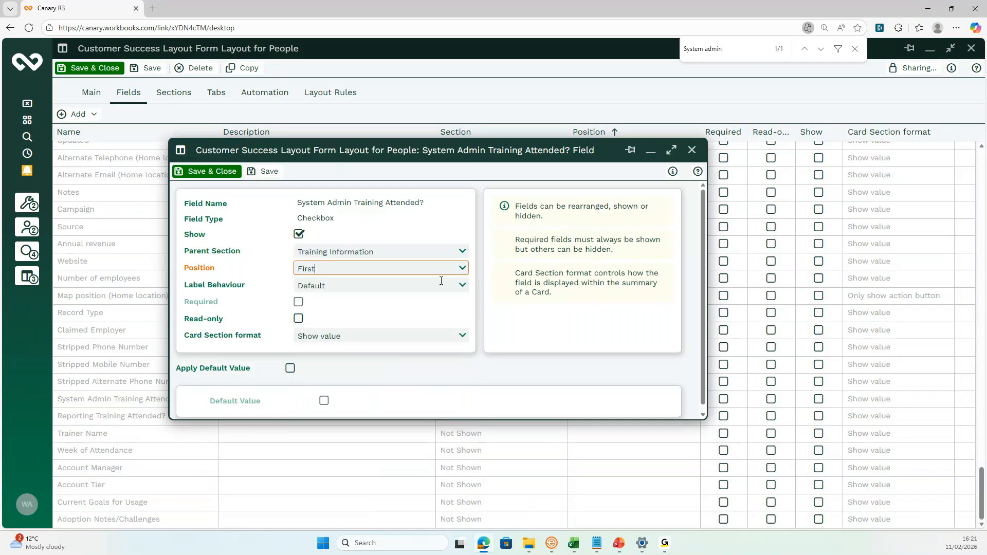
left_click(224, 175)
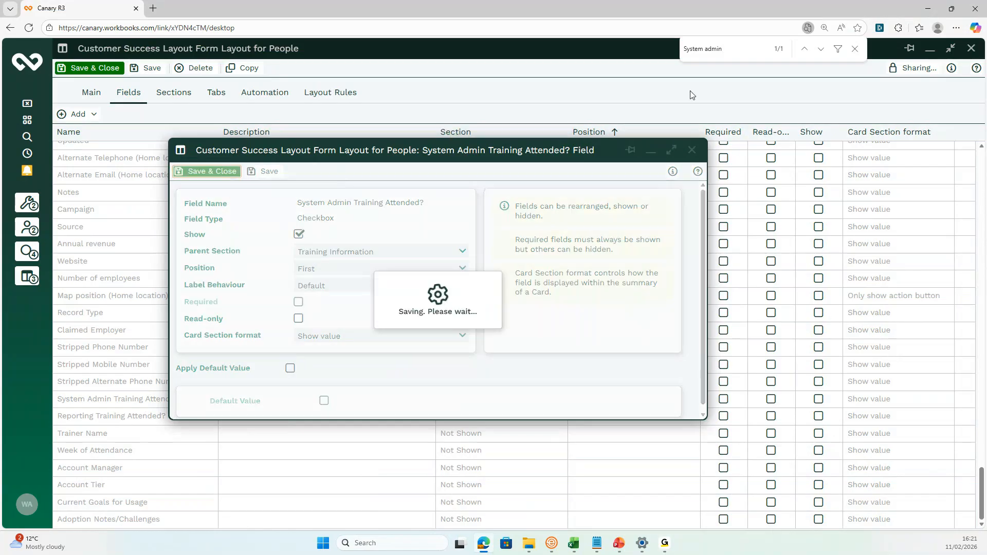
Step: Find the Reporting Training Attended? field in the layout's fields and turn on its Show option
left_click(727, 53)
key("BackSpace")
key("BackSpace")
key("BackSpace")
key("BackSpace")
key("BackSpace")
key("BackSpace")
key("BackSpace")
key("BackSpace")
key("BackSpace")
key("BackSpace")
key("BackSpace")
key("BackSpace")
type("tr")
key("BackSpace")
key("BackSpace")
type("rep")
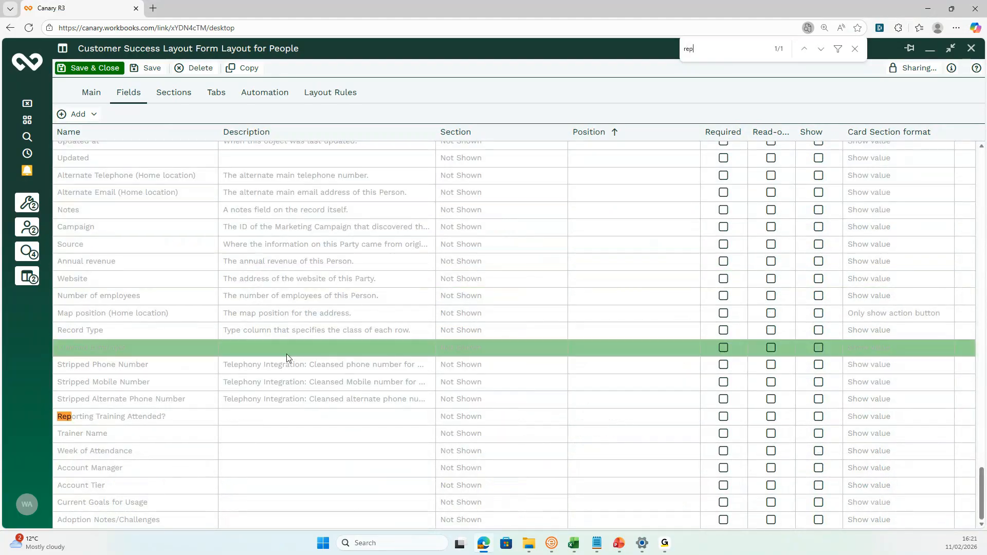
left_click(156, 415)
key("Return")
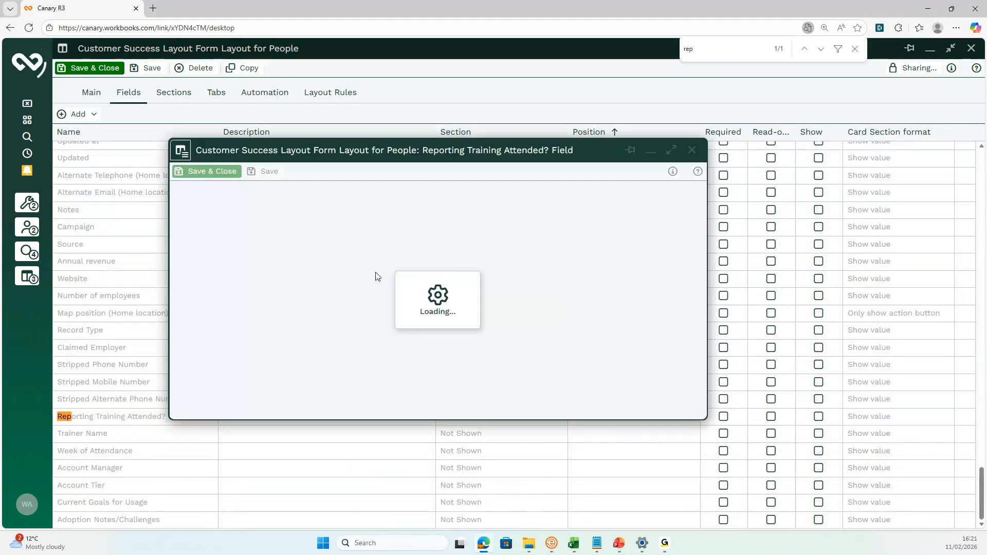
left_click(298, 235)
Step: Place the Reporting Training Attended? field in the Training Information section after System Admin Training Attended? and save it
left_click(462, 250)
scroll(390, 368, "down", 3)
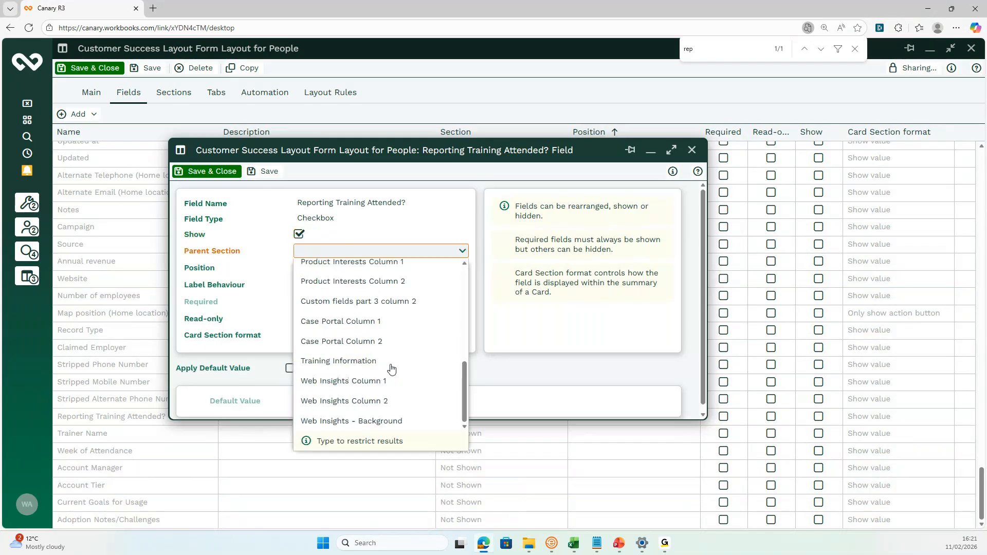
left_click(390, 367)
left_click(462, 268)
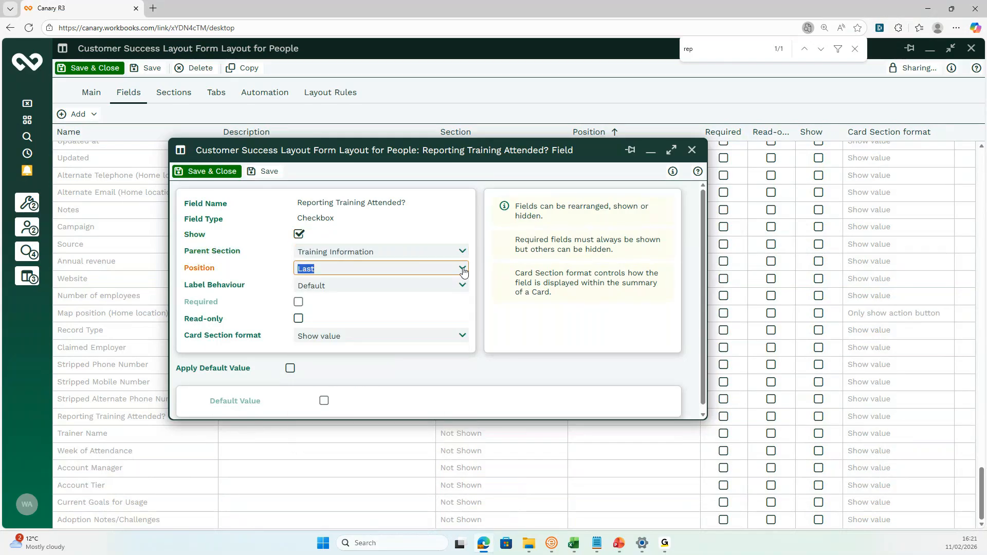
left_click(405, 310)
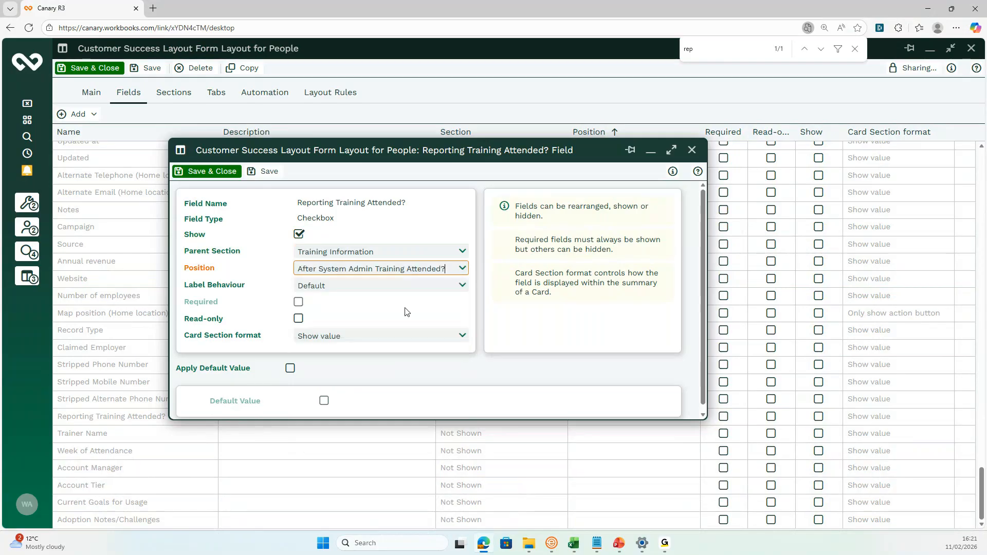
left_click(221, 171)
Step: Find the Trainer Name field in the layout's fields and turn on its Show option
left_click(711, 50)
key("BackSpace")
key("BackSpace")
key("BackSpace")
type("trainer")
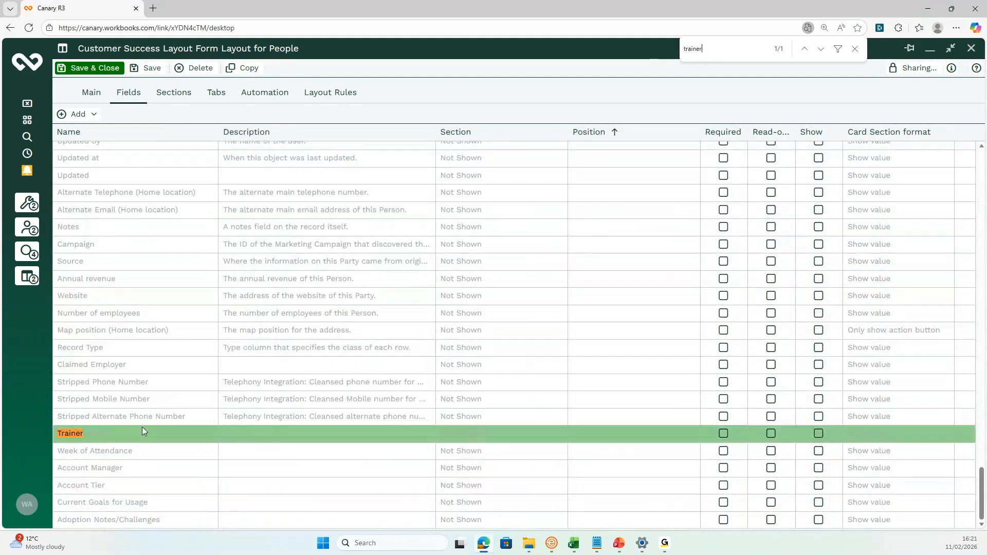
double_click(137, 432)
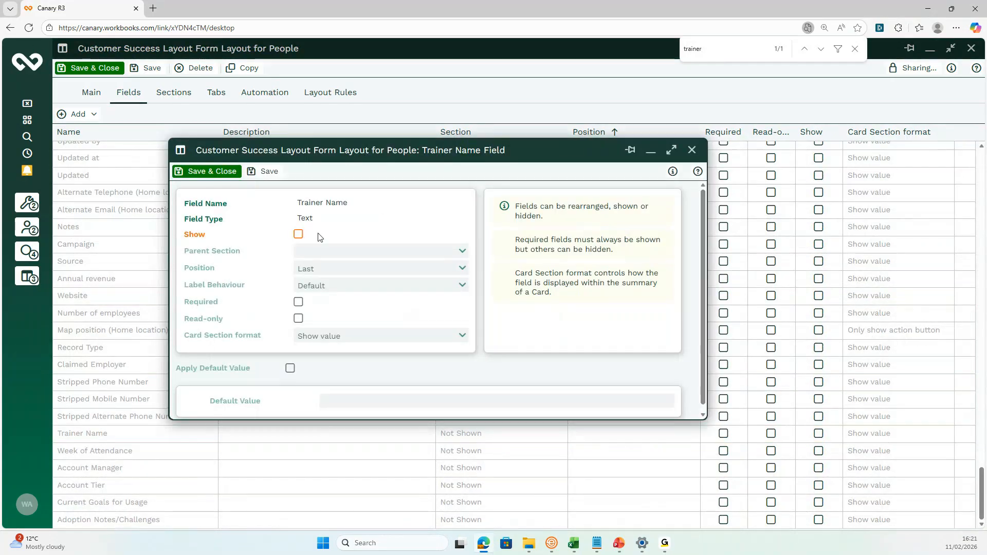
left_click(299, 235)
Step: Place the Trainer Name field in the Training Information section after Reporting Training Attended? and save it
left_click(455, 251)
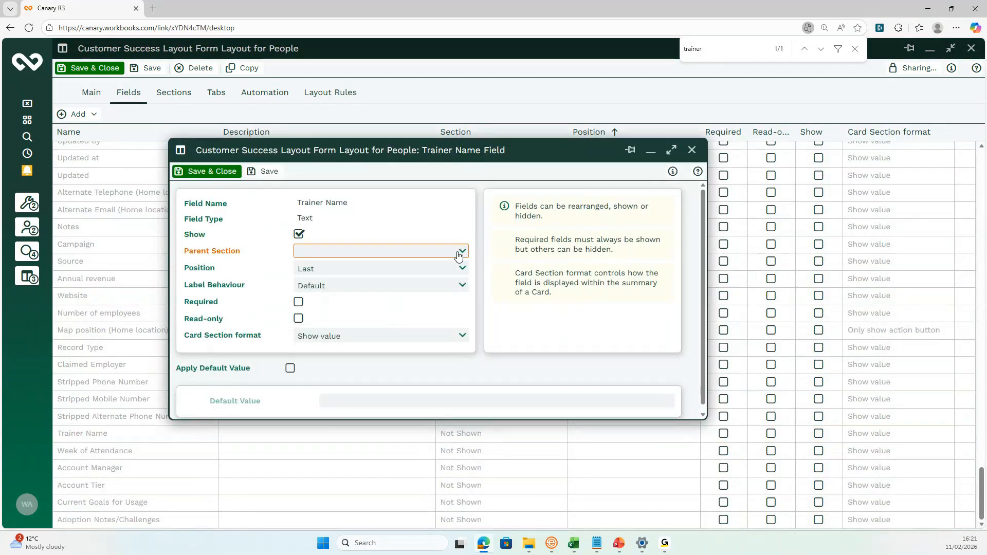
scroll(400, 378, "down", 5)
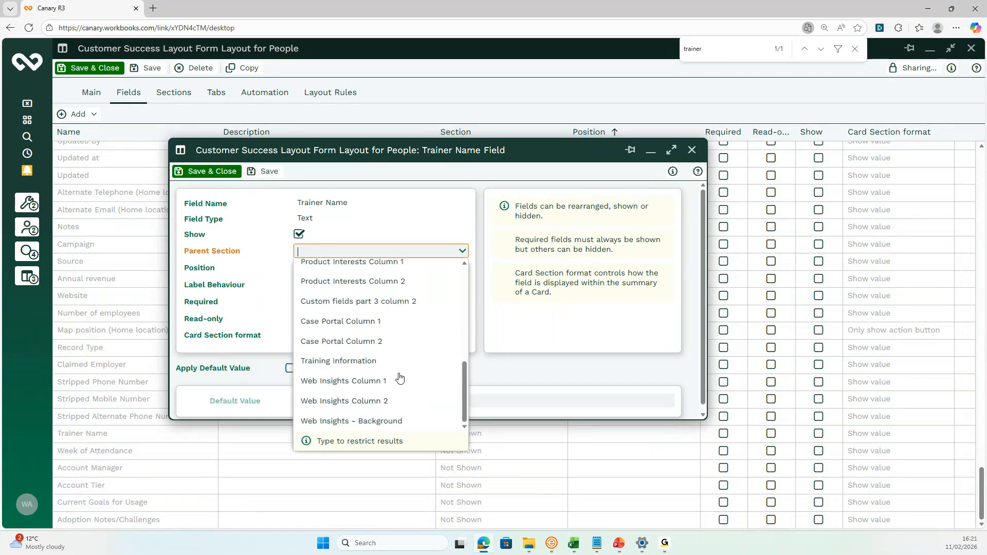
left_click(400, 358)
left_click(458, 269)
left_click(395, 332)
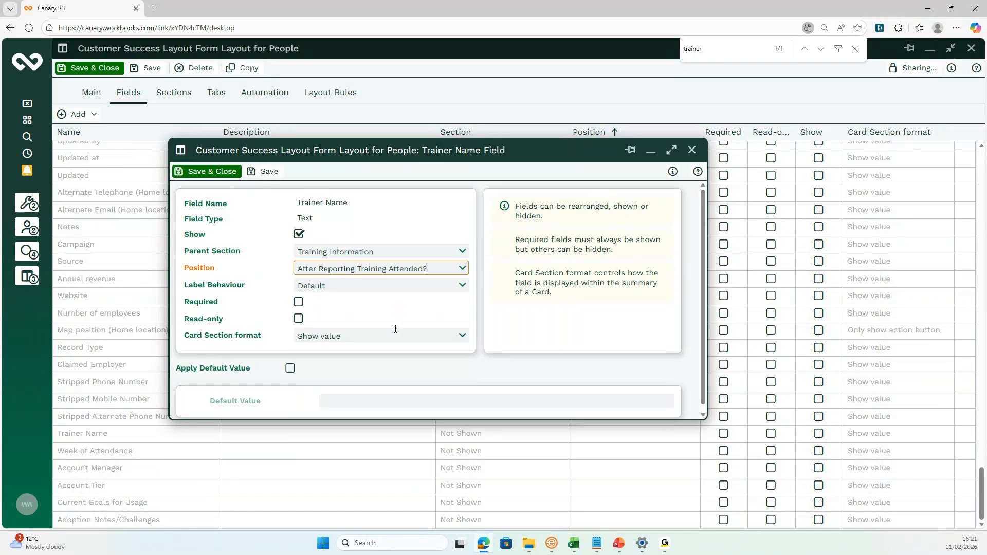
left_click(213, 172)
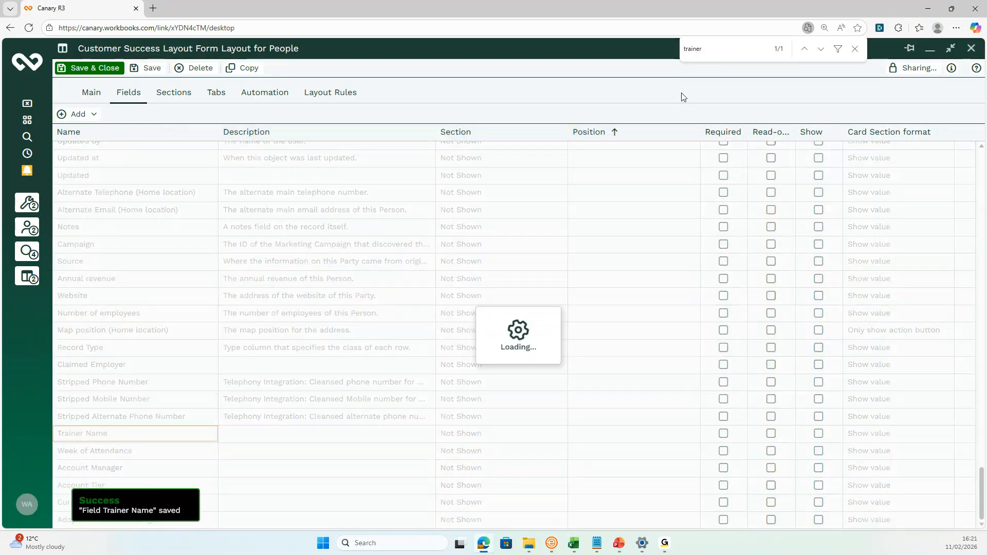
Step: Find the Week of Attendance field in the layout's fields and turn on its Show option
left_click(714, 51)
key("BackSpace")
key("BackSpace")
key("BackSpace")
key("BackSpace")
key("BackSpace")
key("BackSpace")
key("BackSpace")
type("wee")
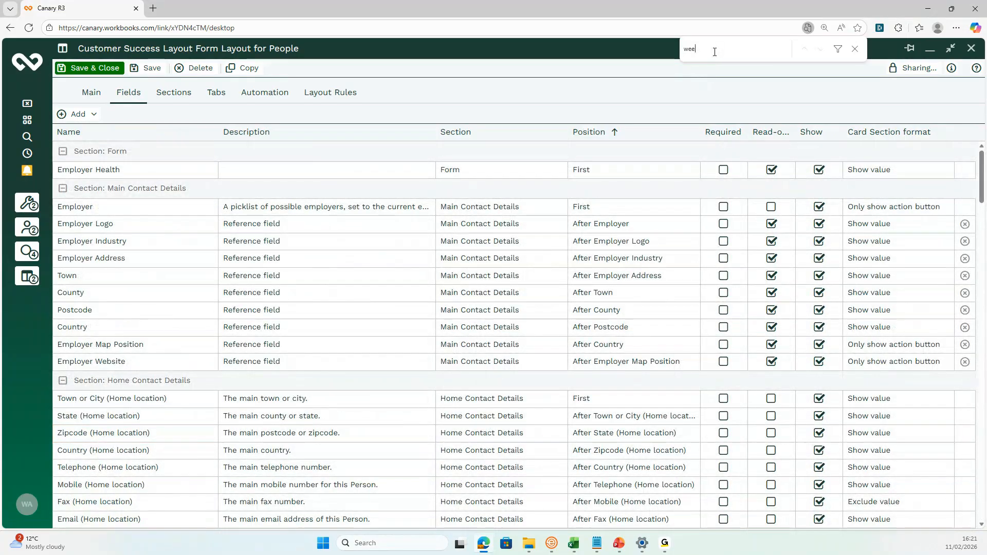
type("k")
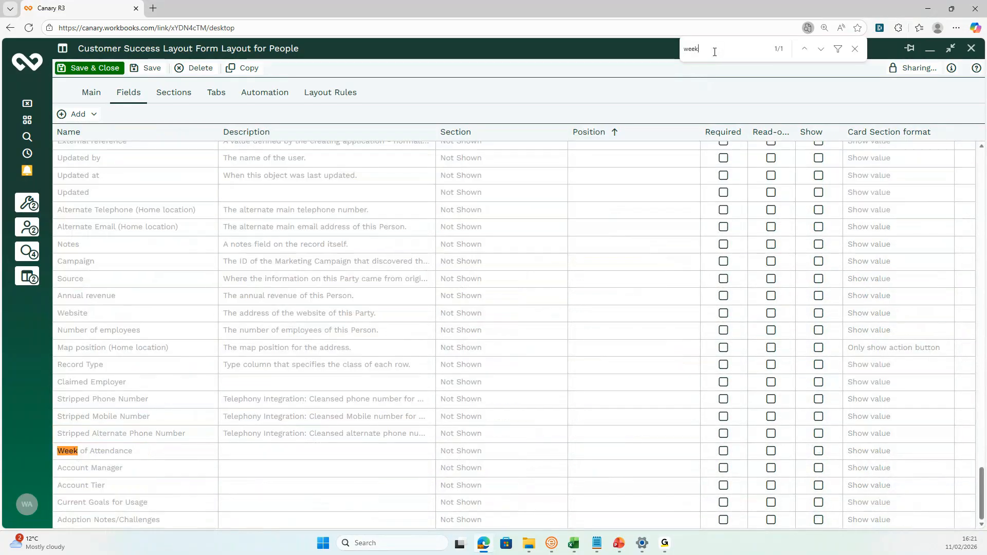
double_click(172, 449)
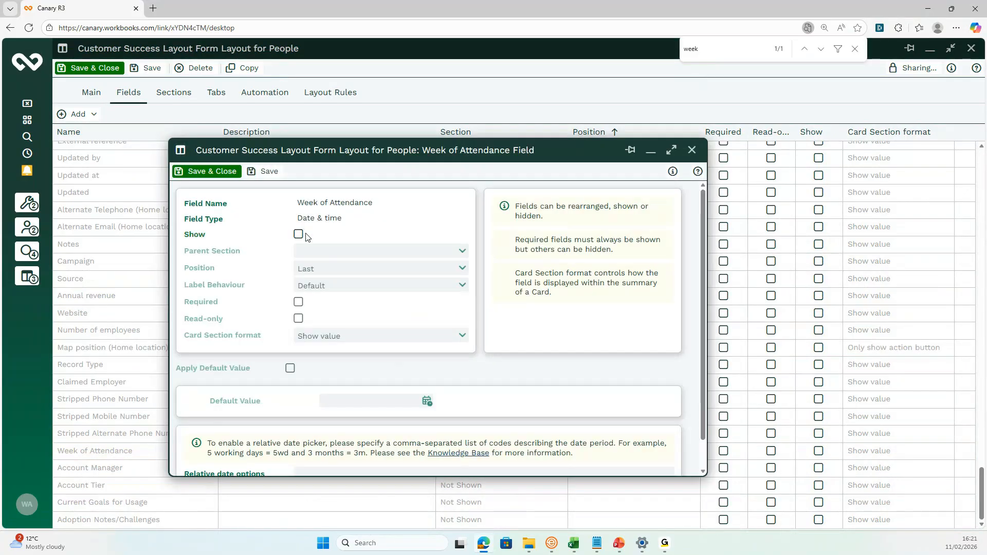
left_click(299, 235)
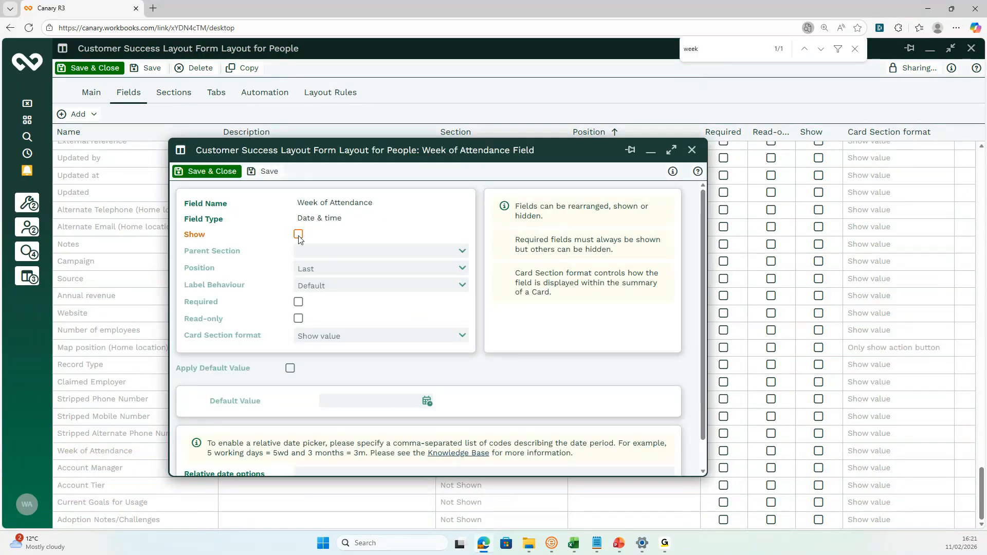
Step: Place Week of Attendance in the Training Information section after Trainer Name as a required field, and save the field and layout
left_click(462, 251)
scroll(422, 347, "down", 5)
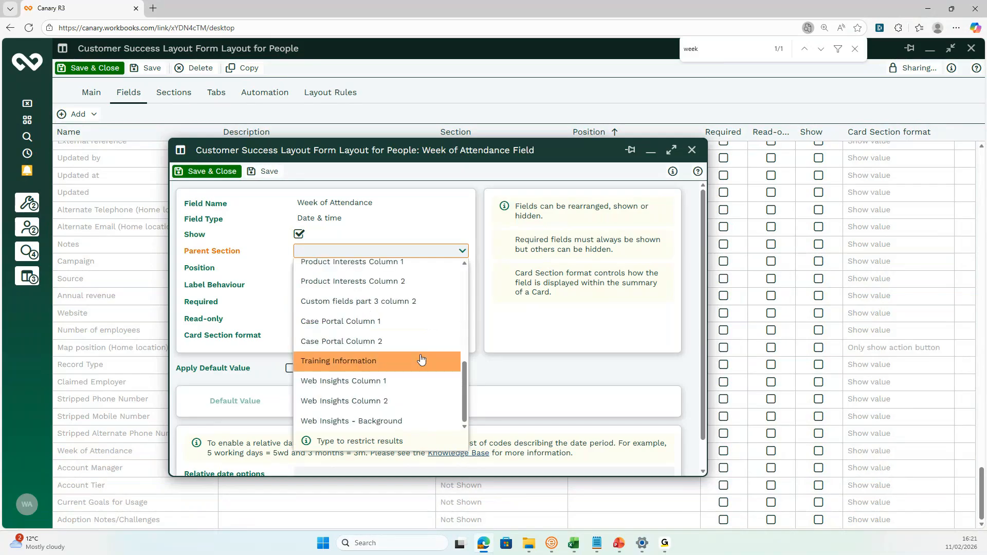
left_click(420, 360)
left_click(462, 270)
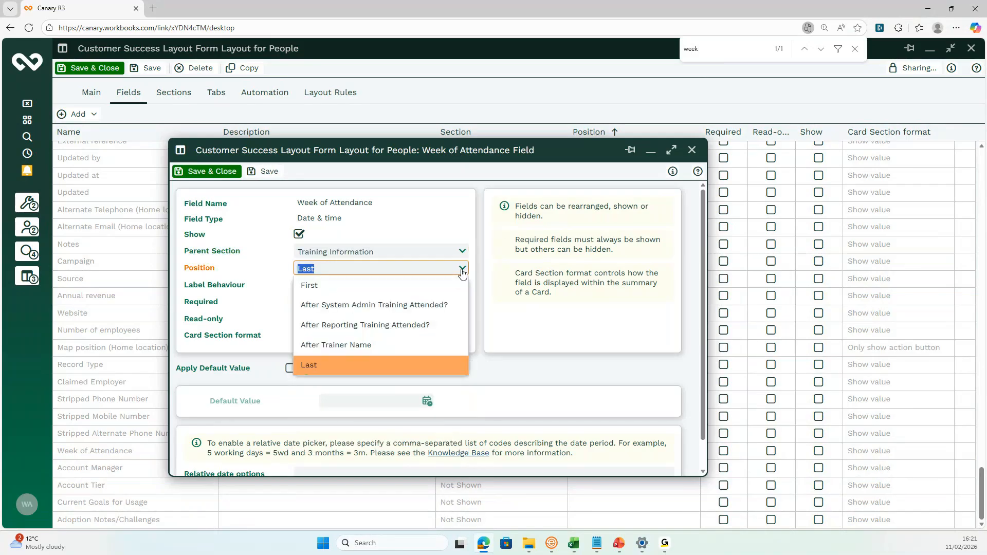
left_click(415, 344)
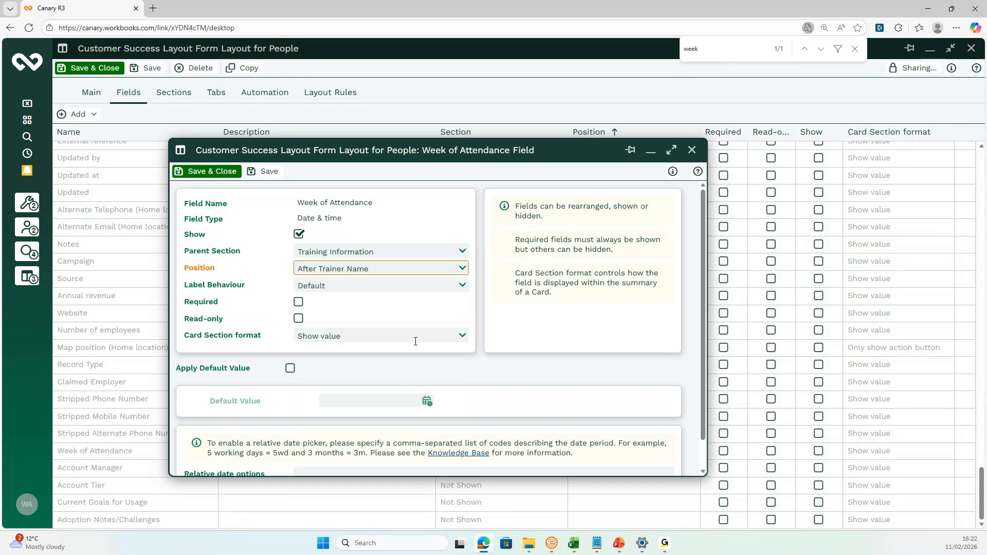
left_click(299, 303)
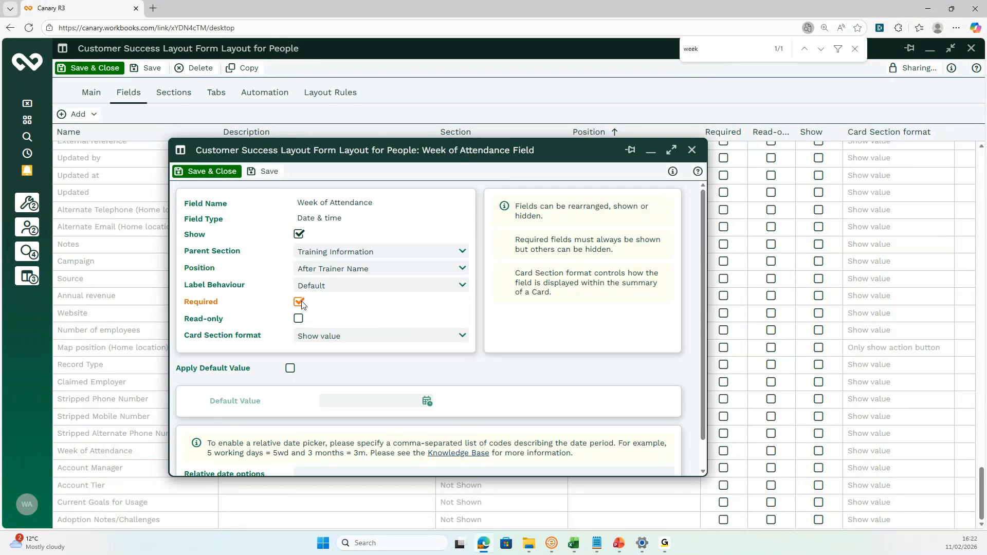
left_click(218, 172)
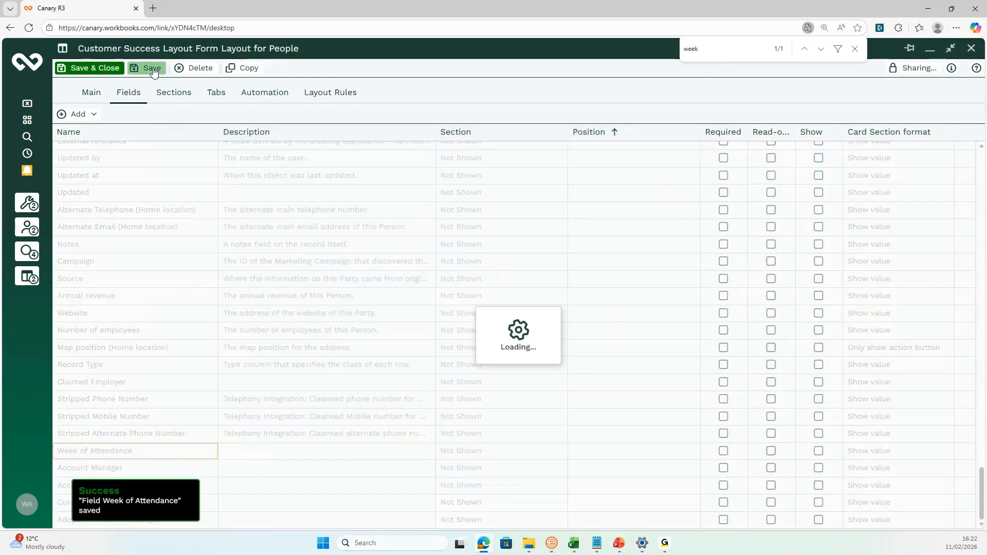
left_click(151, 68)
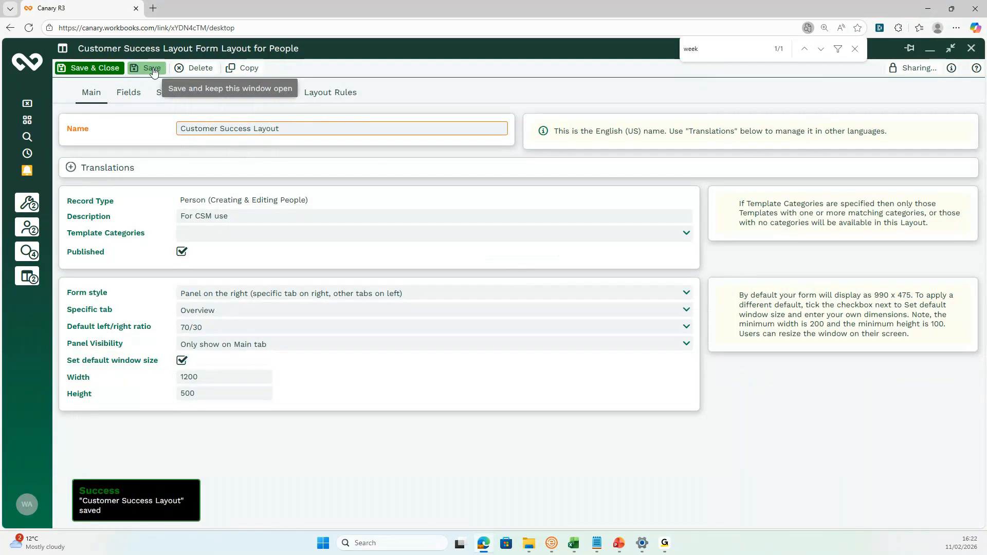
Step: Close the open person record, discarding its unsaved changes, and reopen it maximized with the Training Information section expanded
left_click(27, 226)
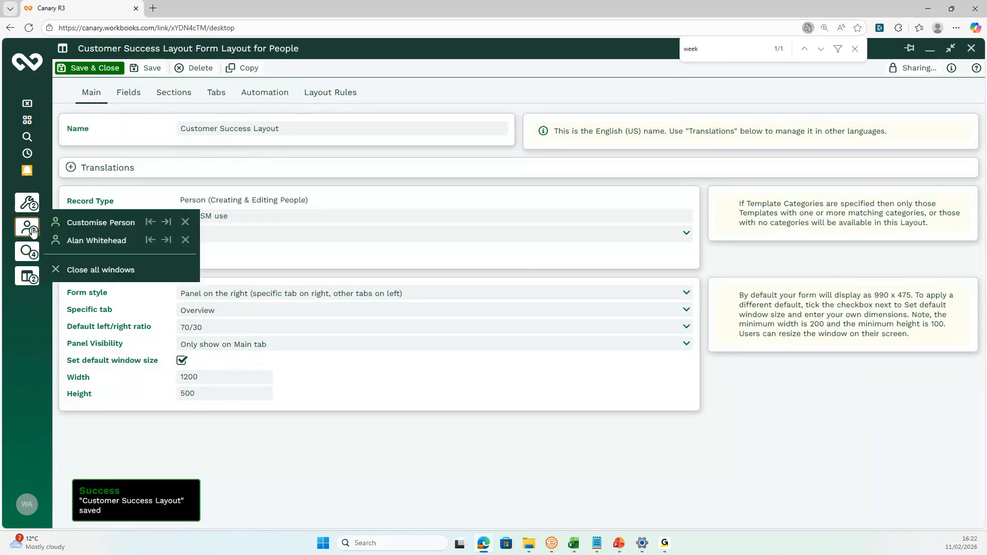
left_click(184, 240)
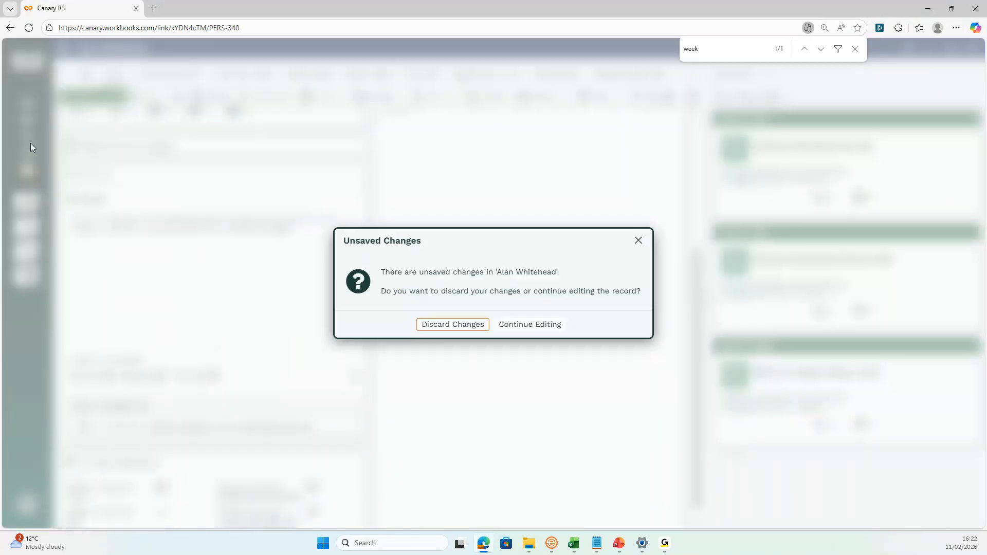
left_click(476, 329)
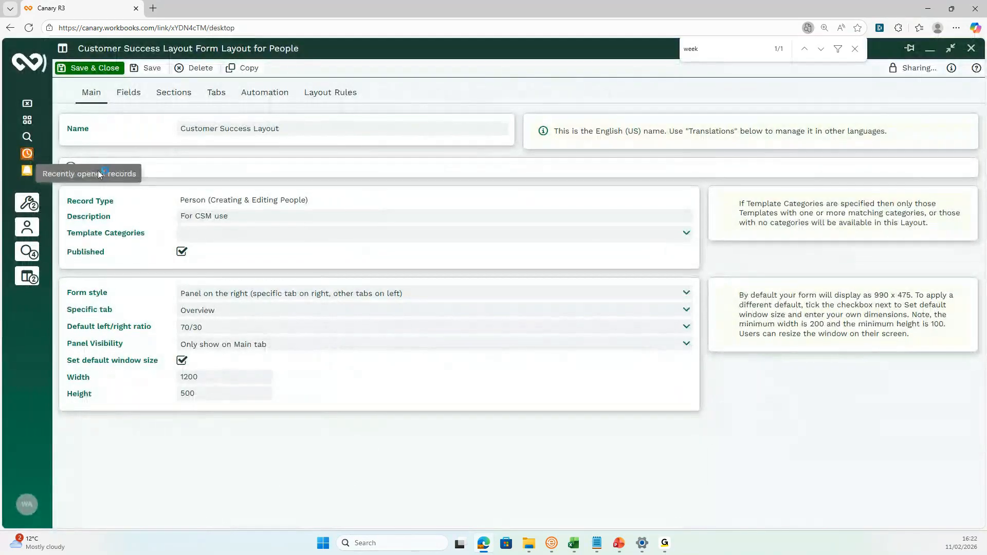
left_click(249, 234)
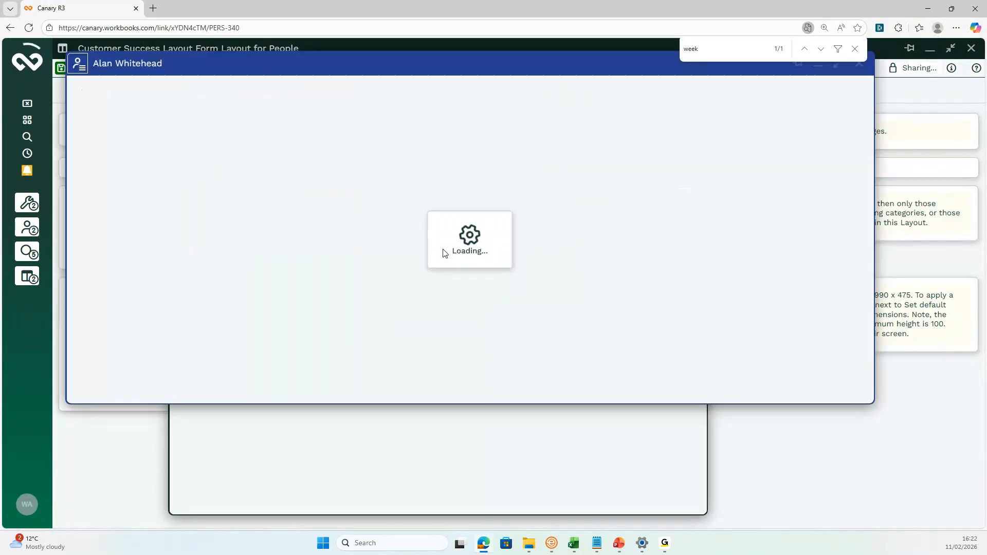
left_click(855, 49)
left_click(837, 64)
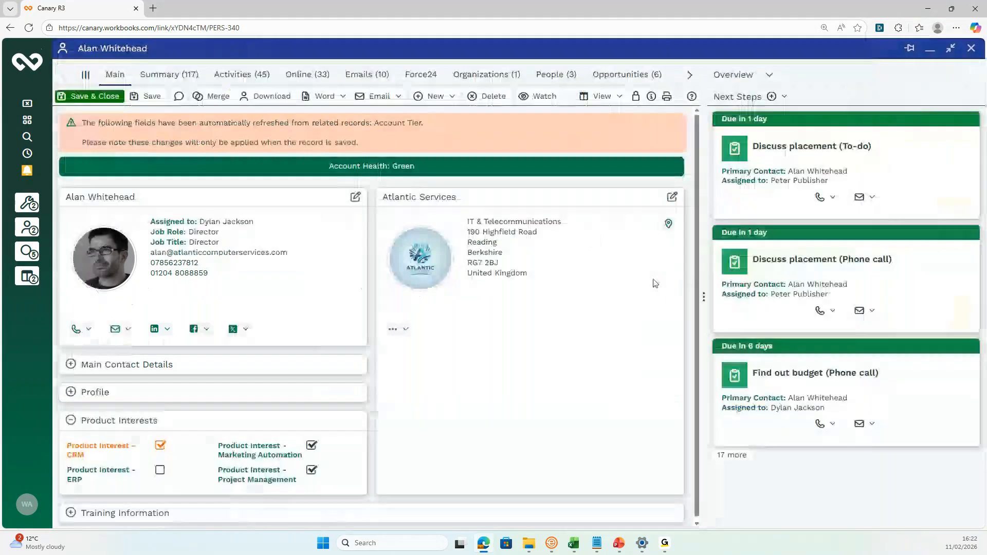
left_click(352, 516)
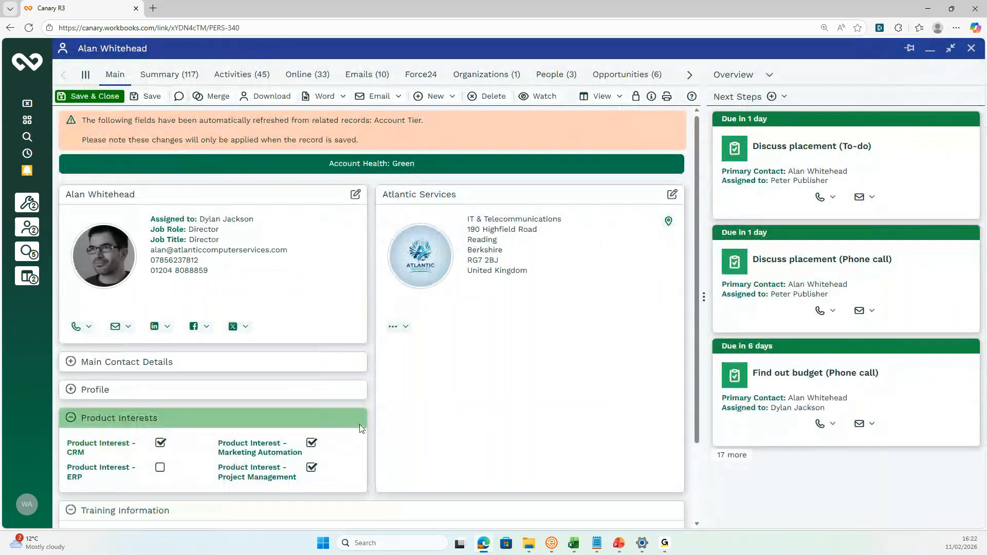
scroll(360, 429, "down", 2)
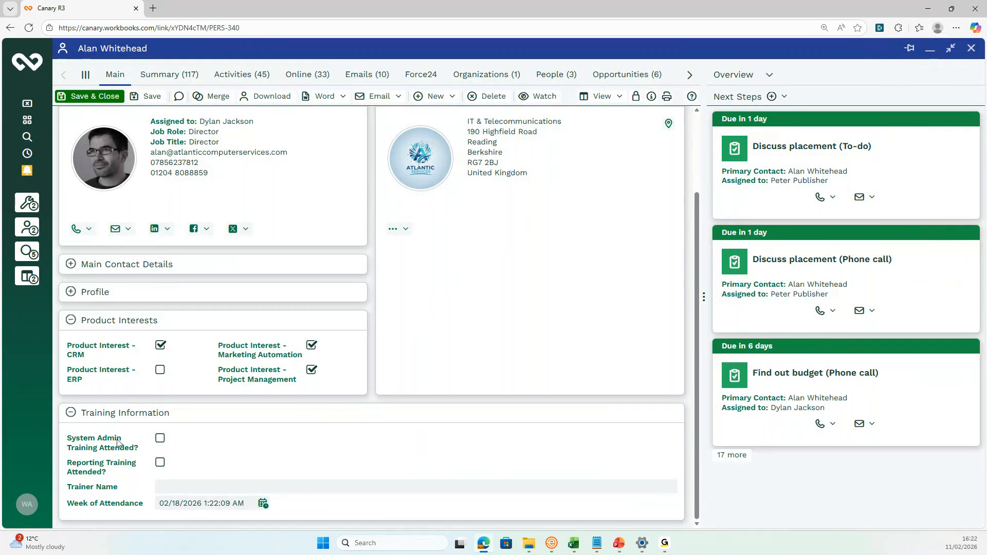
Step: Clear the Week of Attendance value in the Training Information section and try to save the person record
triple_click(244, 507)
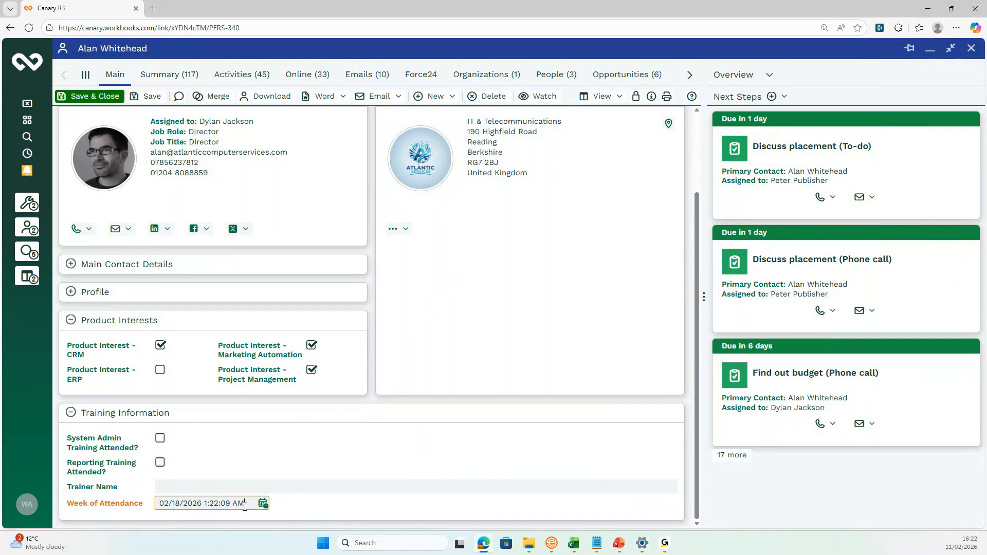
key("BackSpace")
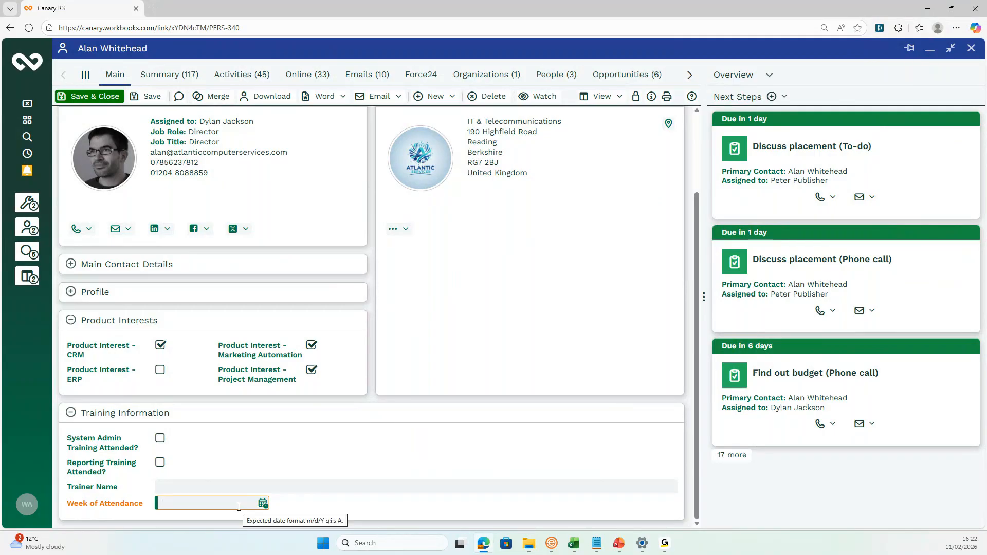
left_click(154, 104)
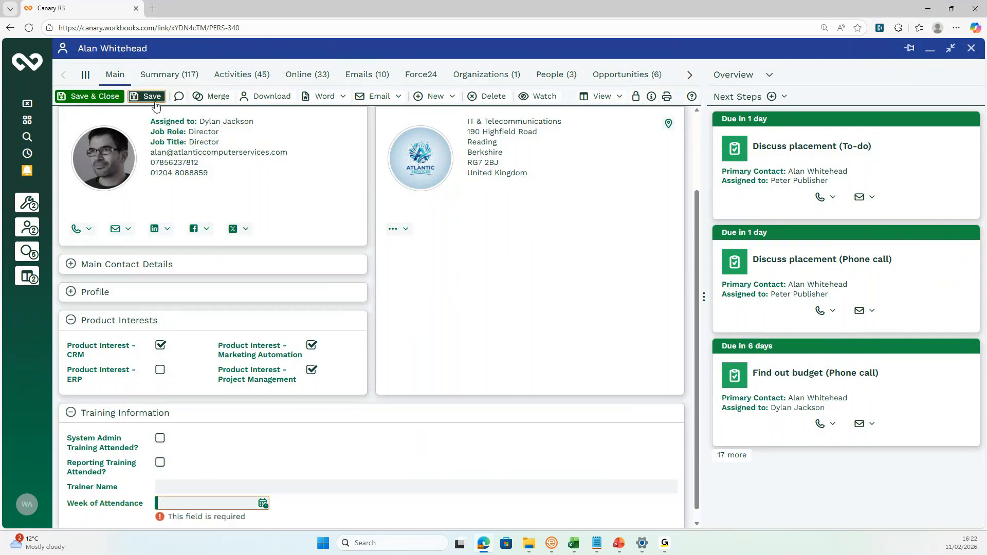
double_click(155, 103)
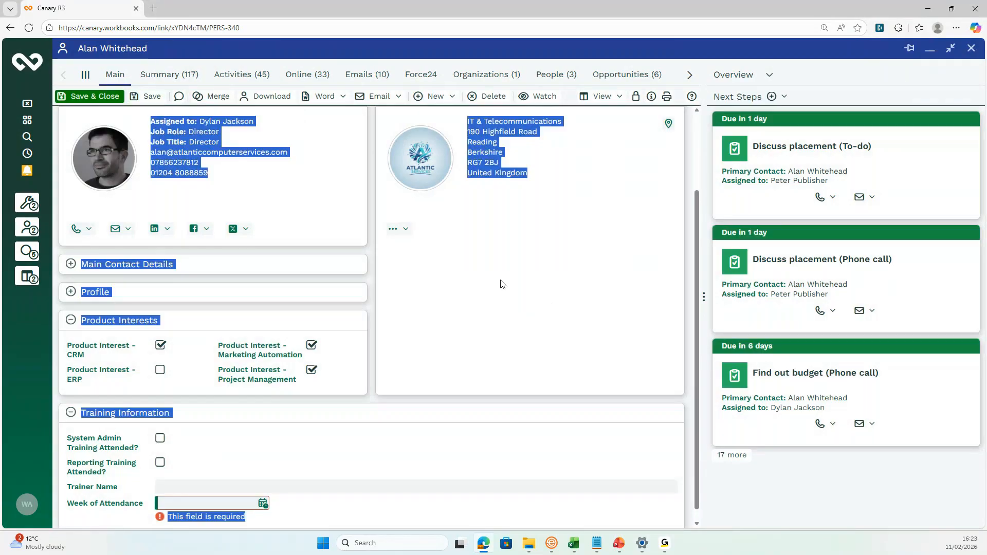
left_click(502, 284)
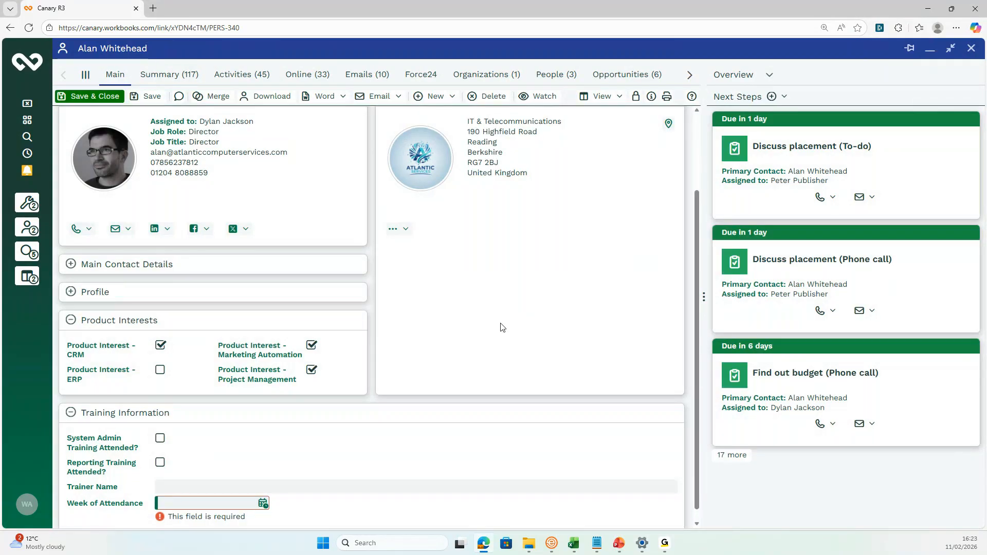
Step: Set the Week of Attendance to 18 February 2026 and save the person record
left_click(262, 504)
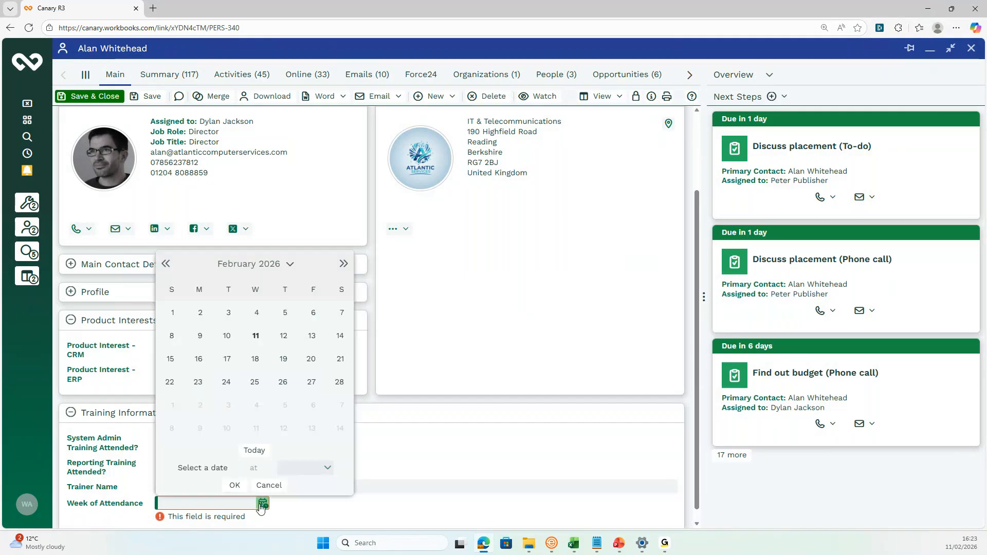
left_click(255, 359)
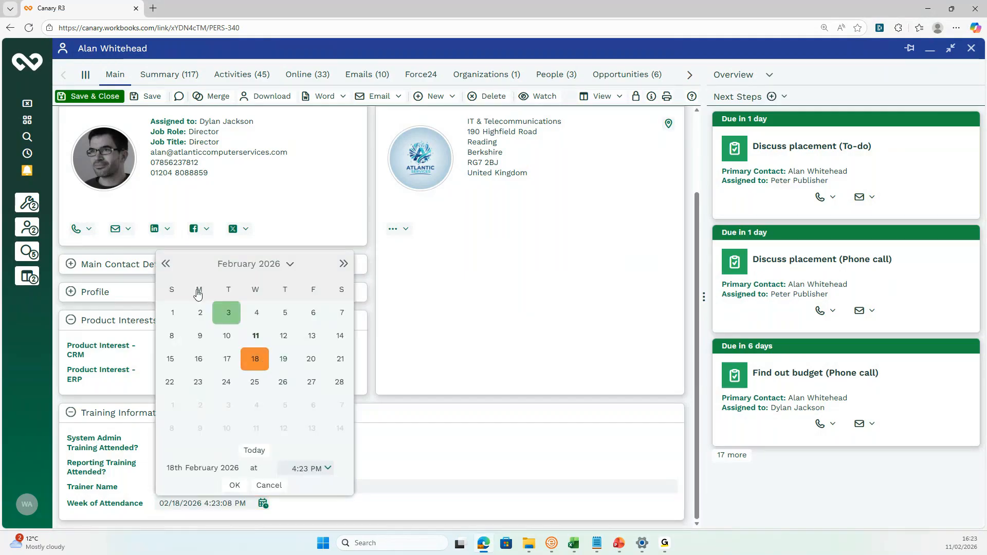
left_click(148, 98)
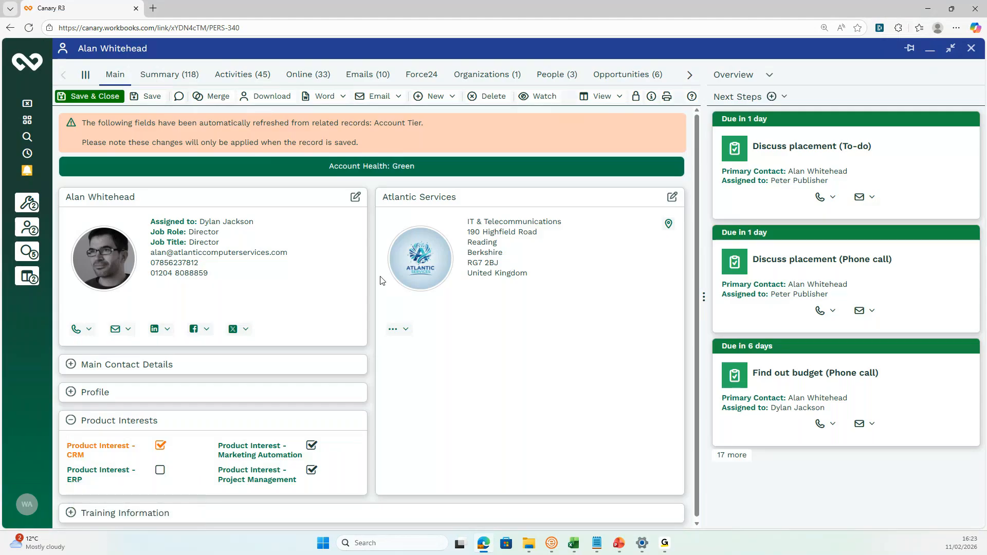
scroll(447, 394, "down", 1)
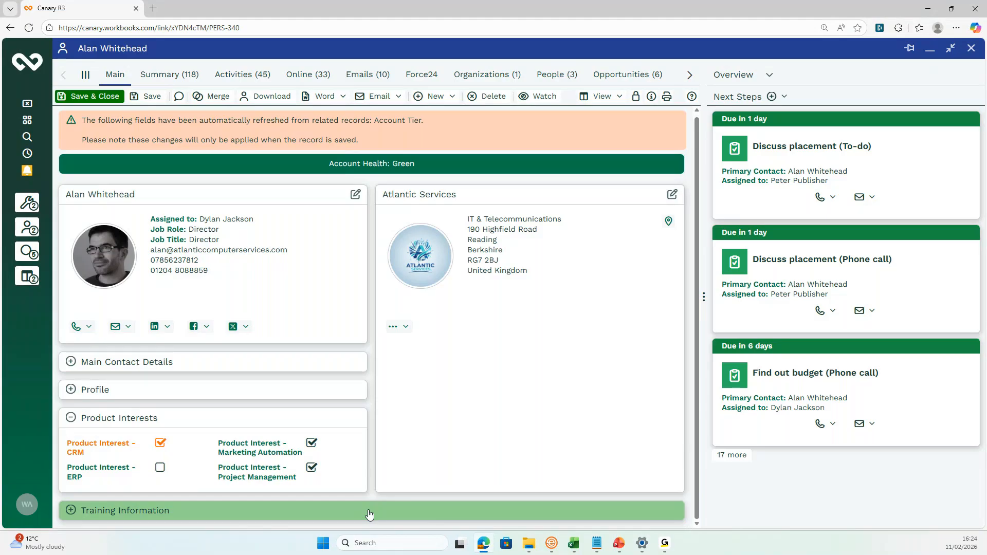
Step: Return to the Customer Success Layout and start a new section named Customer Overview
left_click(28, 277)
left_click(127, 298)
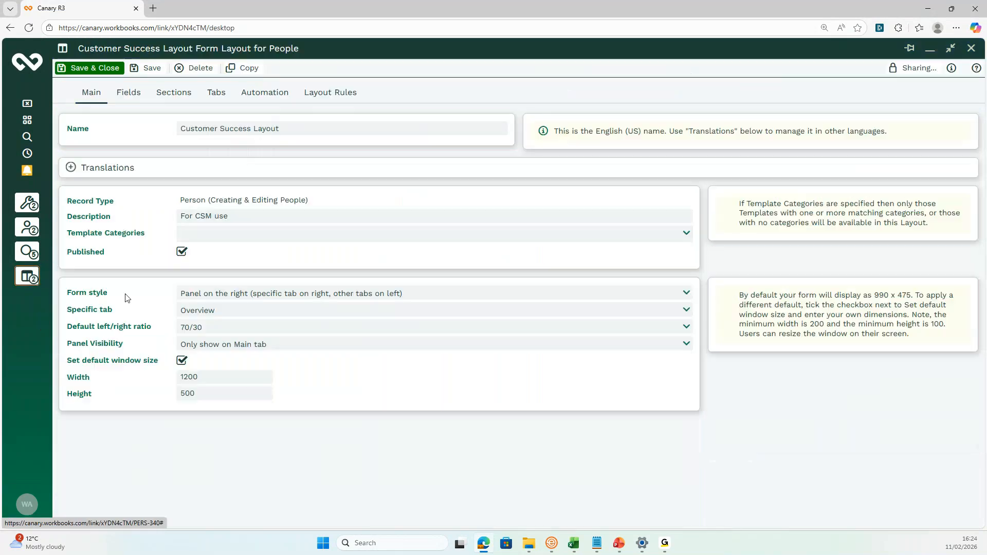
left_click(171, 93)
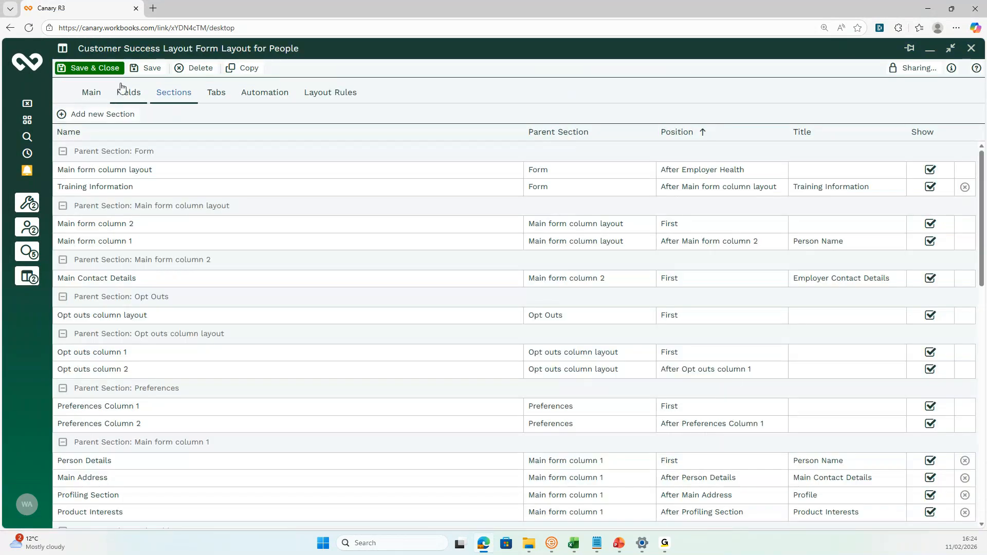
left_click(97, 114)
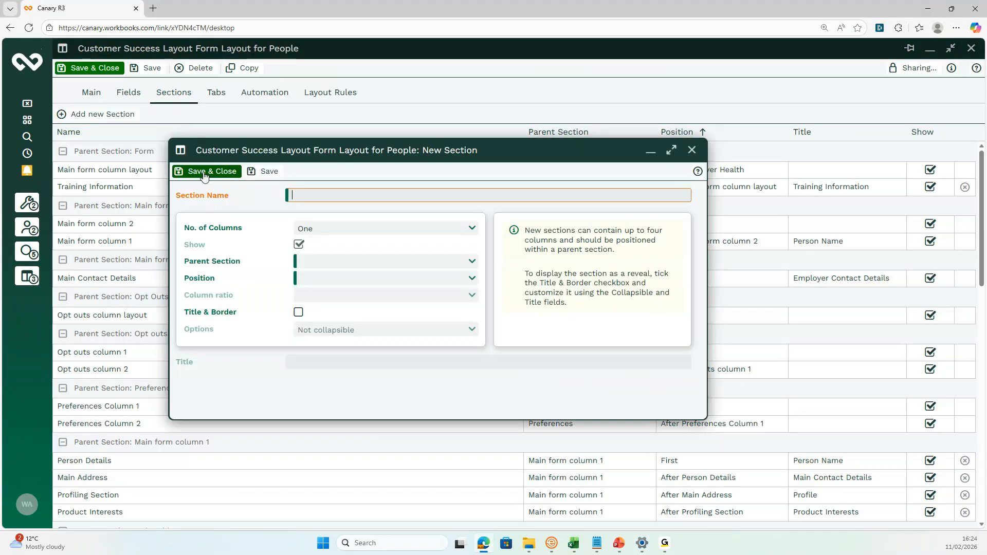
type("Customer Overview")
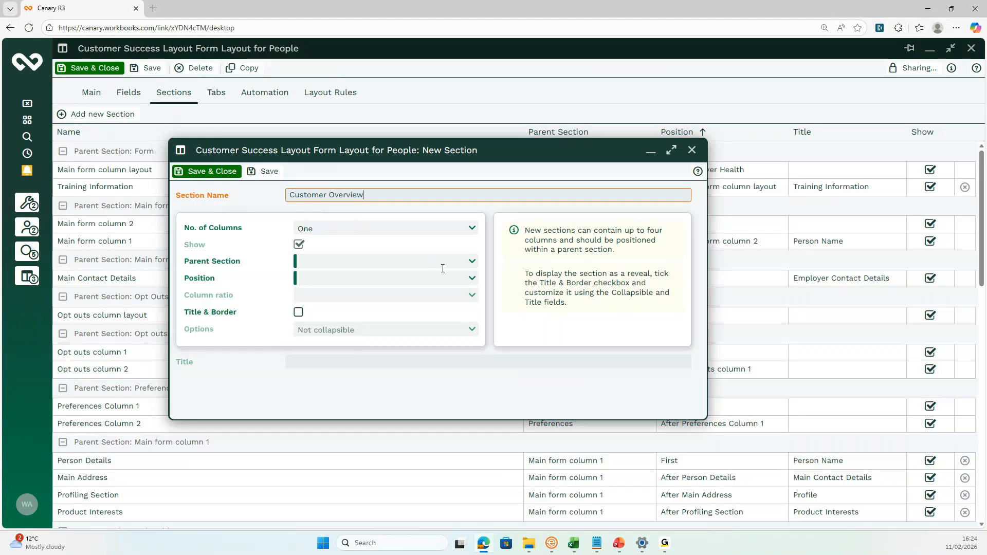
Step: Place the Customer Overview section under the Form parent section, positioned after Training Information
left_click(470, 261)
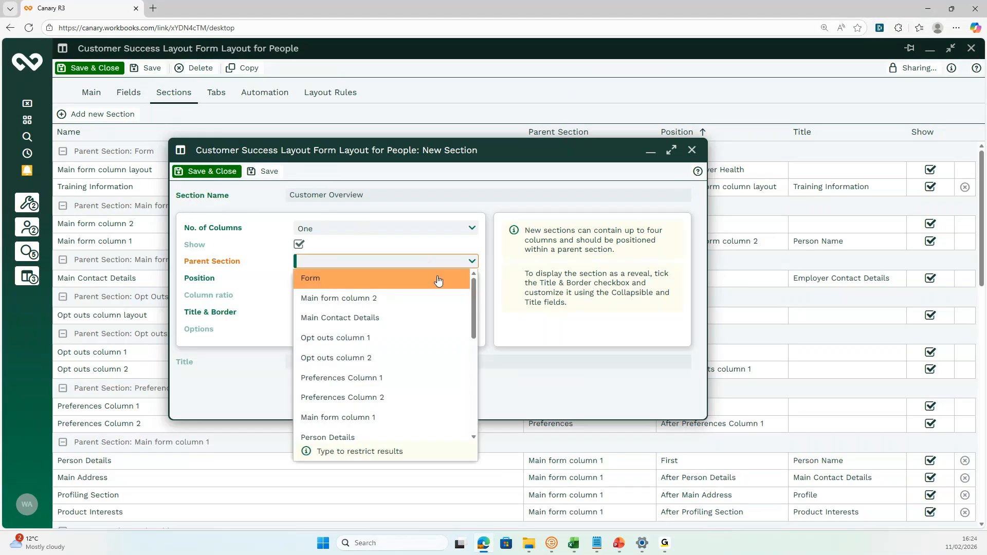
left_click(438, 278)
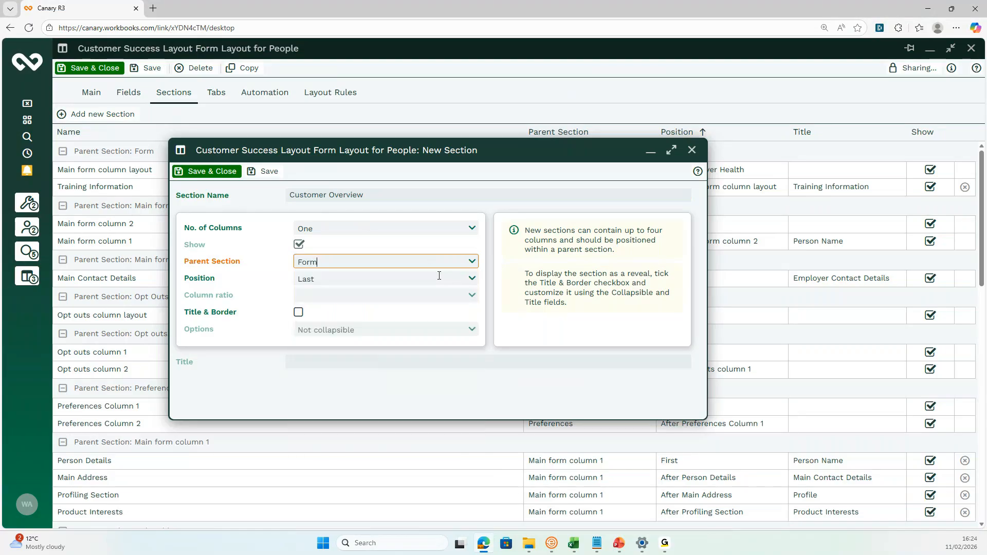
left_click(470, 280)
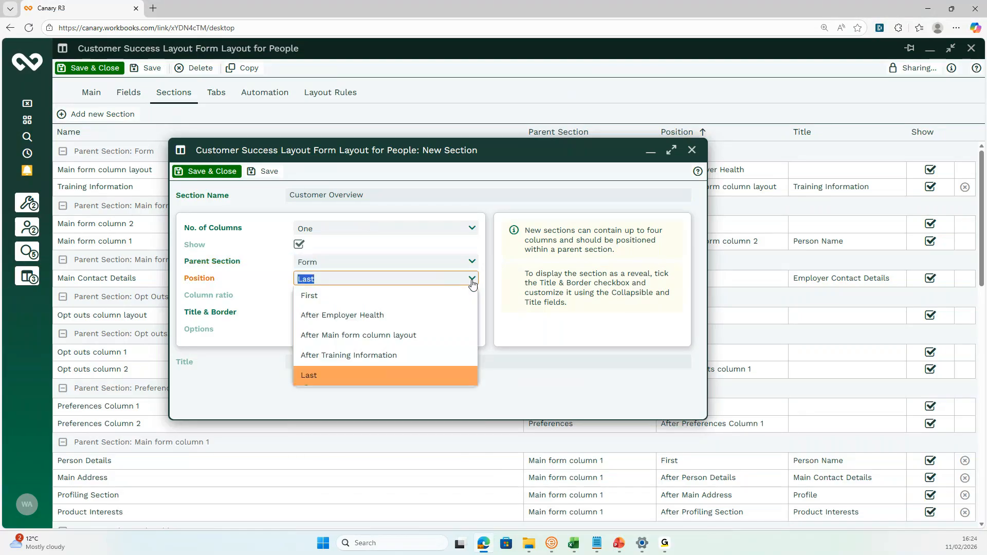
left_click(406, 355)
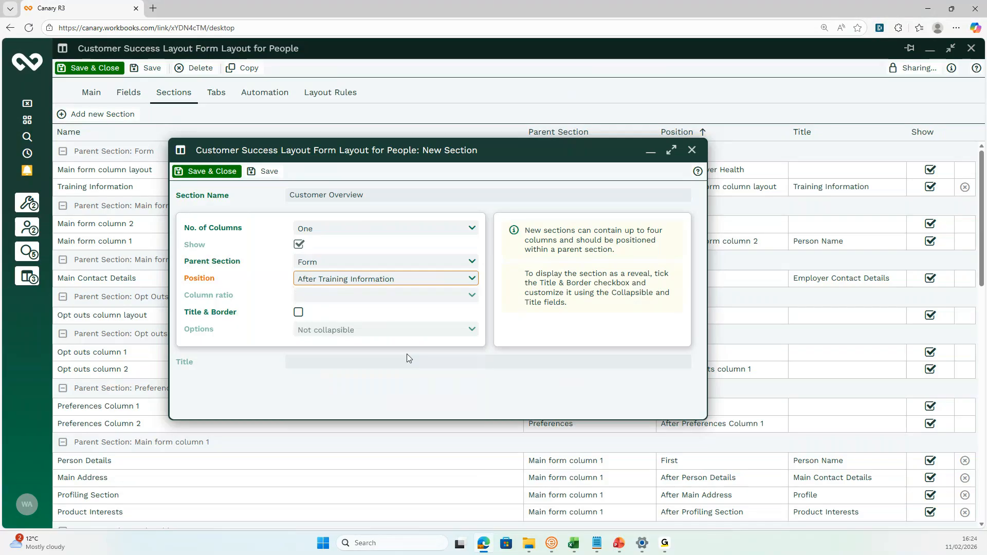
Step: Give the section a title and border, make it collapsible and initially hidden, title it Customer Overview, and save it
left_click(299, 312)
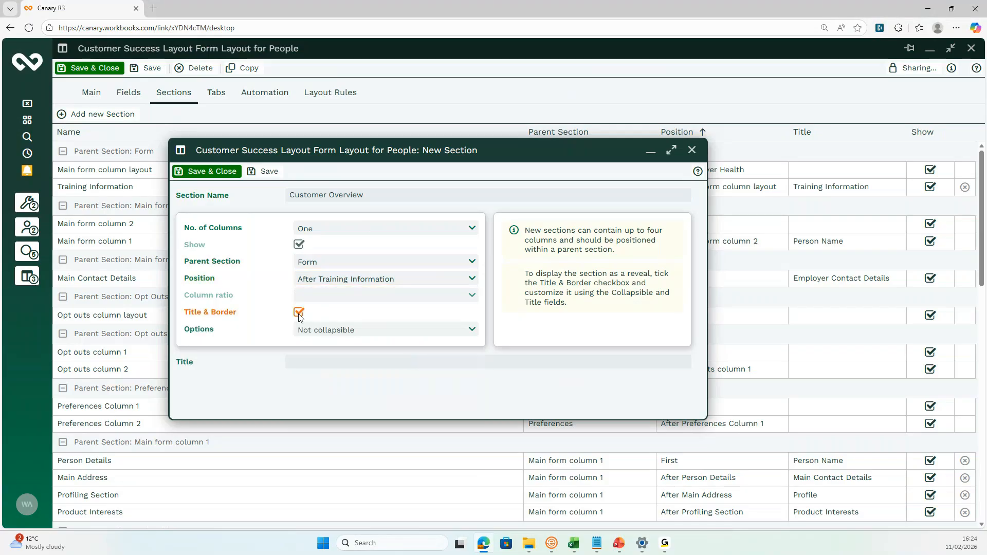
left_click(472, 330)
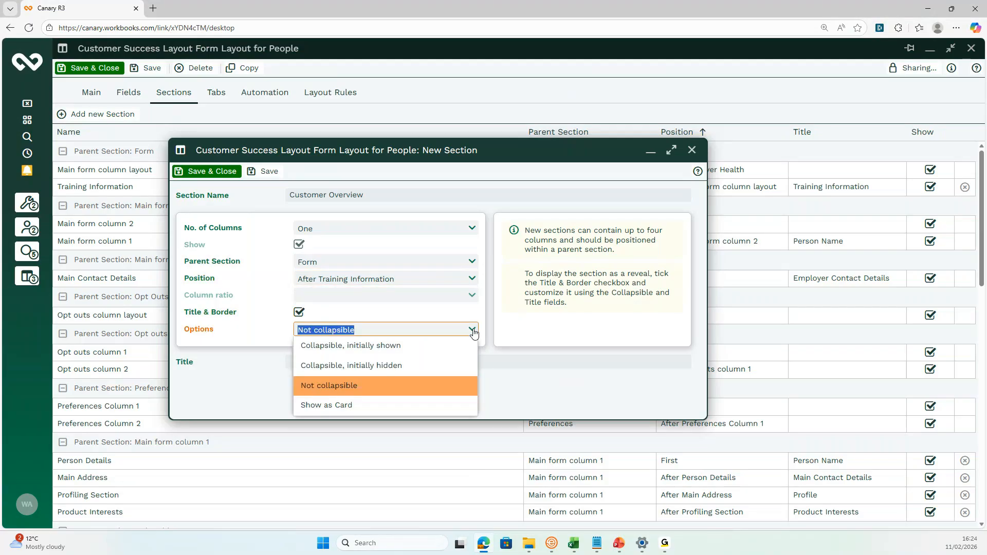
left_click(418, 366)
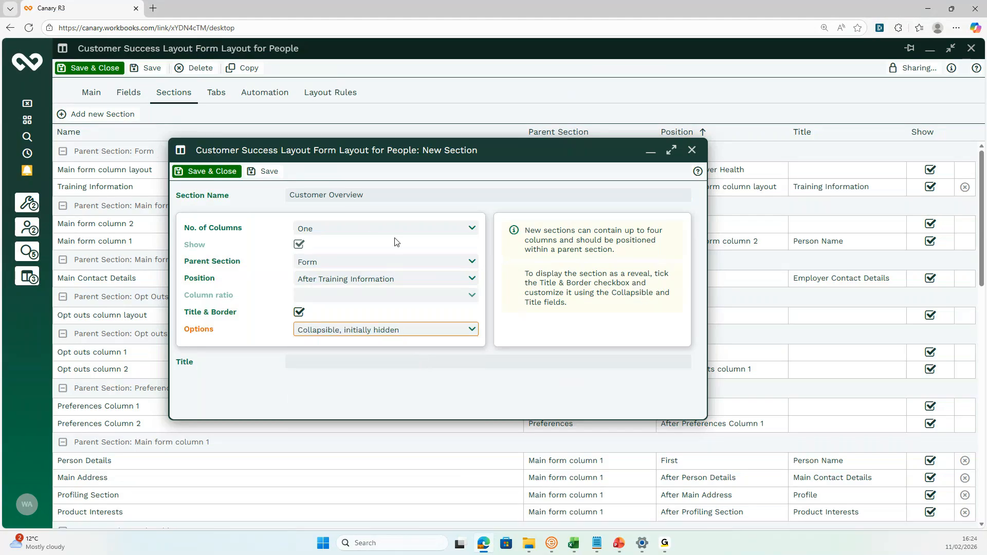
left_click_drag(371, 195, 273, 191)
key("super+c")
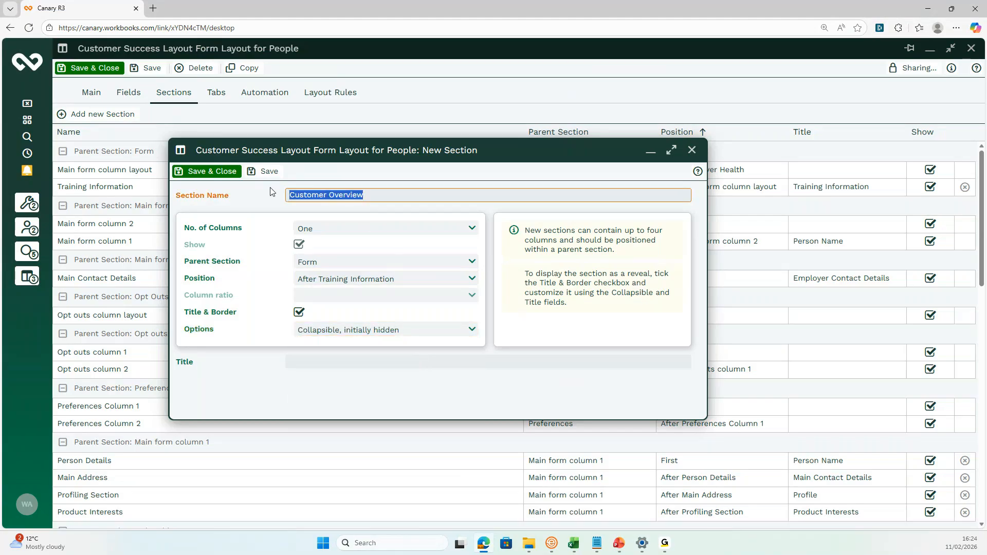
left_click(319, 362)
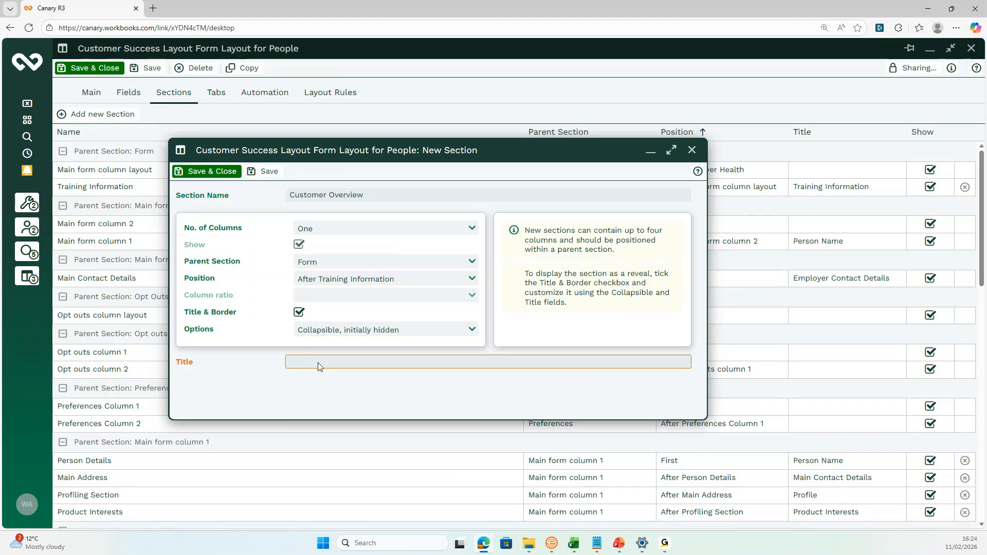
key("super+v")
left_click(363, 248)
left_click(211, 172)
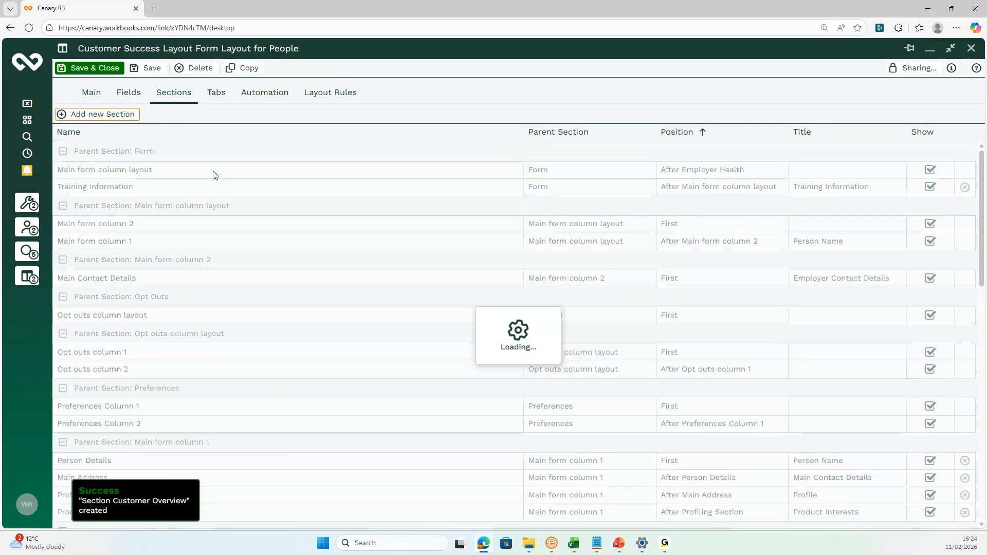
Step: Show the layout's Account Manager field as the first field in the Customer Overview section and save the field
left_click(134, 97)
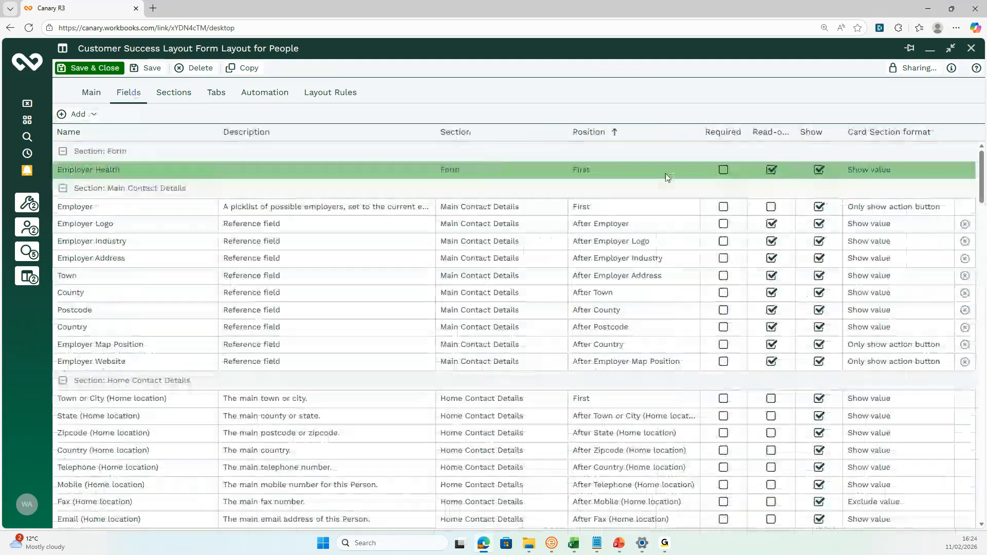
key("ctrl+f")
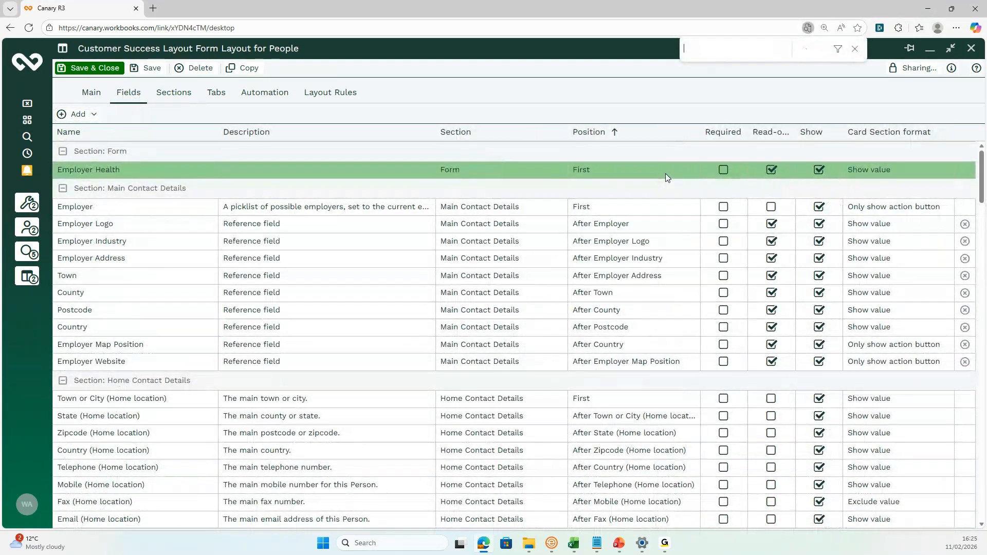
type("account")
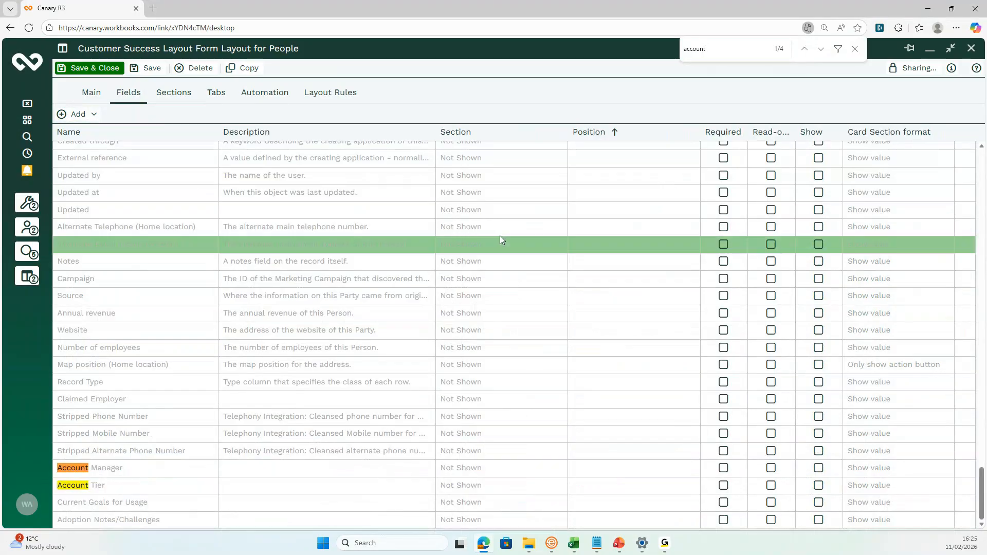
double_click(143, 465)
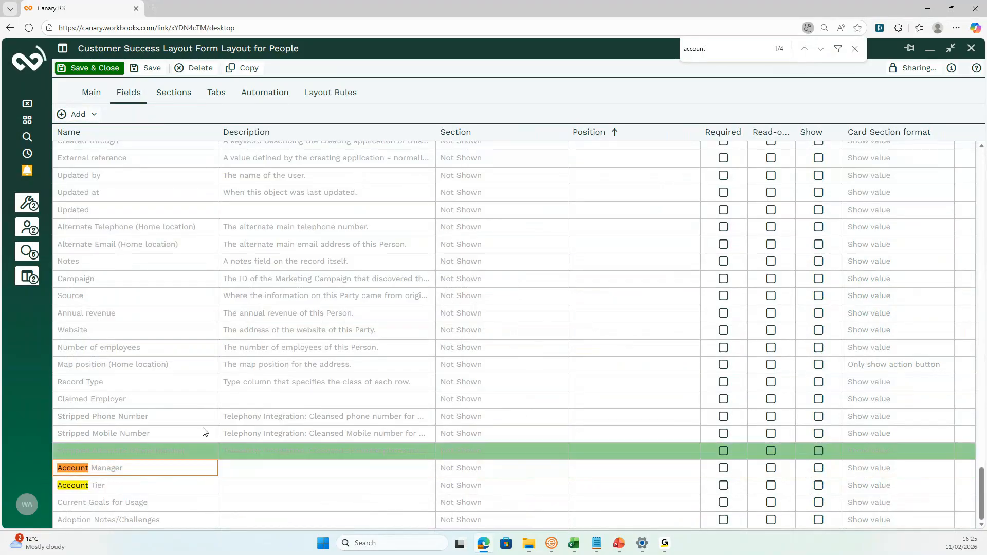
left_click(311, 263)
left_click(475, 281)
scroll(437, 383, "down", 5)
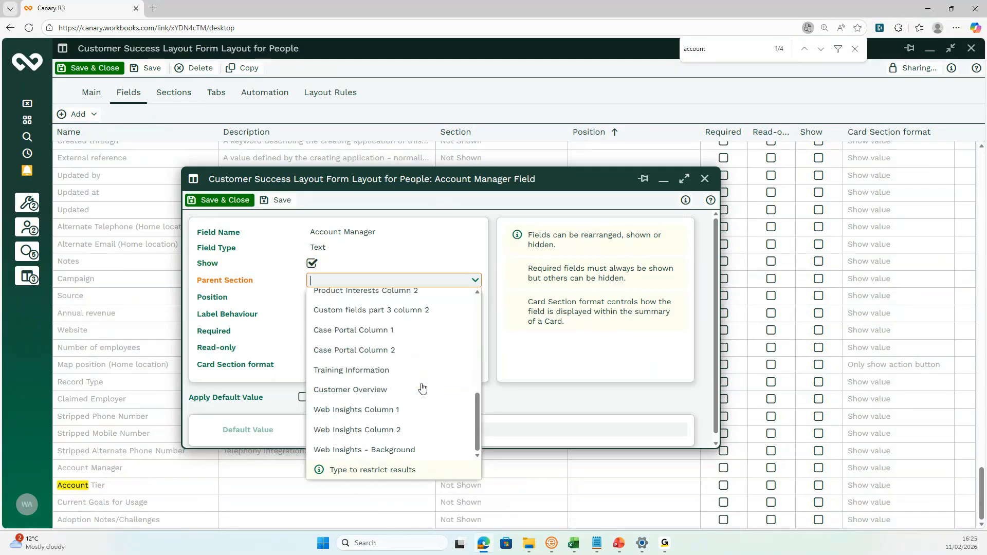
left_click(405, 391)
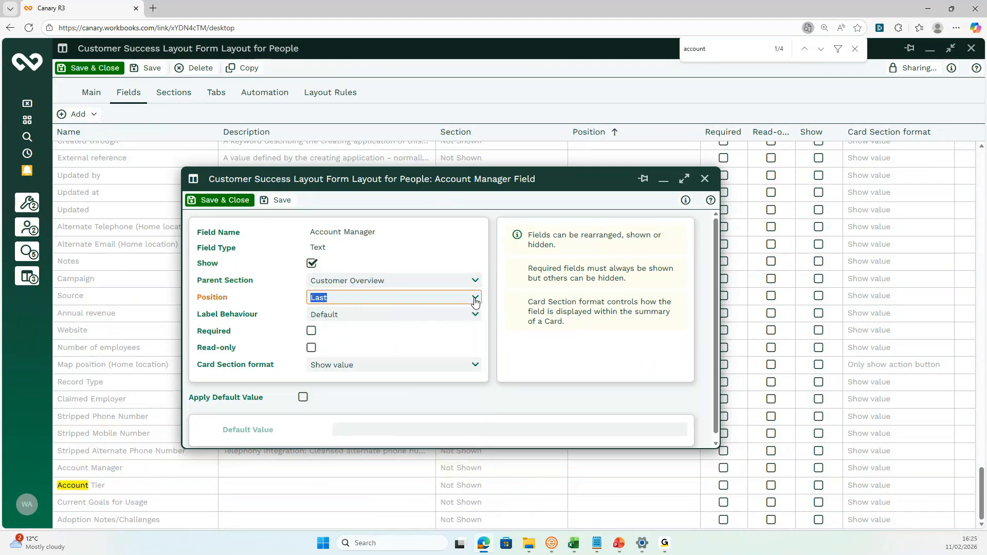
left_click(420, 298)
left_click(421, 315)
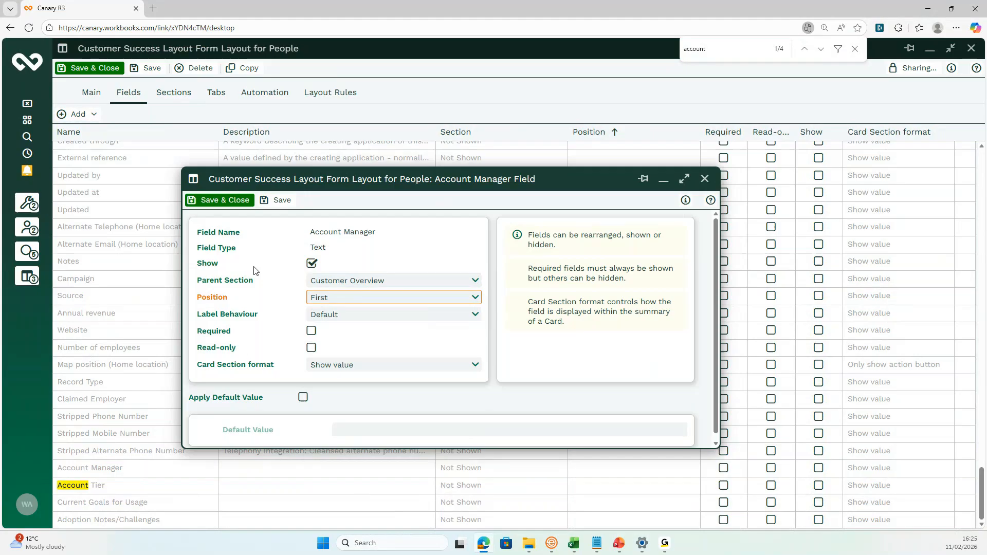
left_click(233, 200)
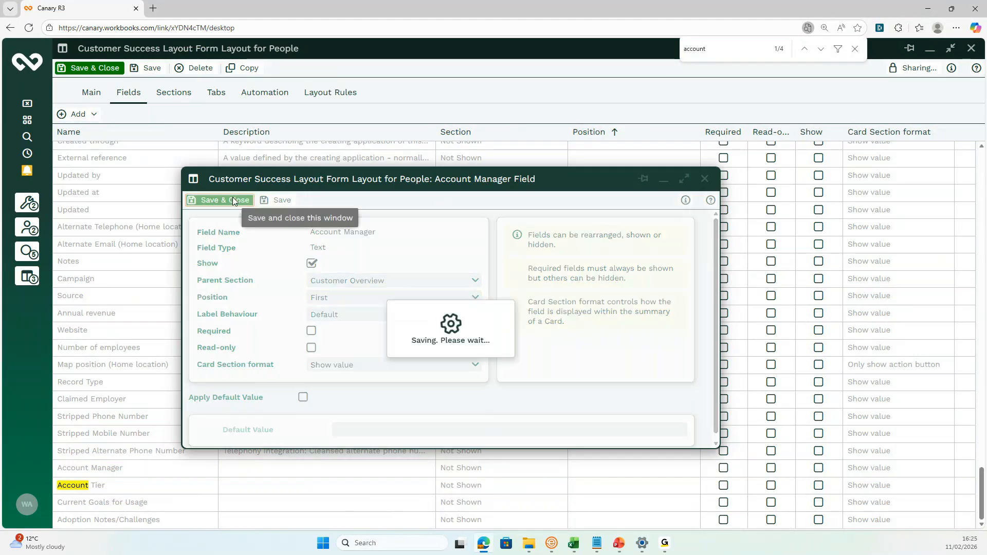
Step: Show the Account Tier field in the Customer Overview section after Account Manager, saving both the field and the layout
left_click(710, 52)
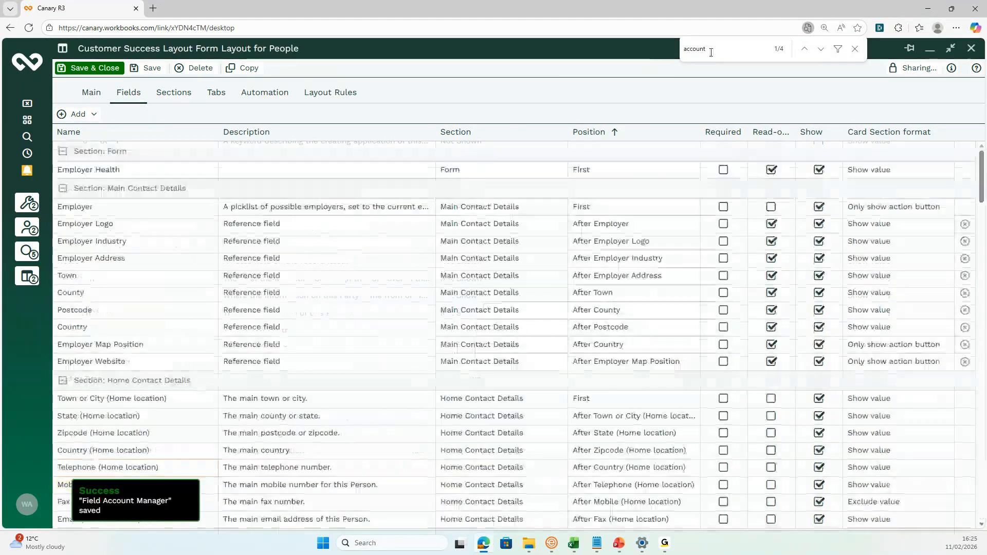
key("BackSpace")
type("t ti")
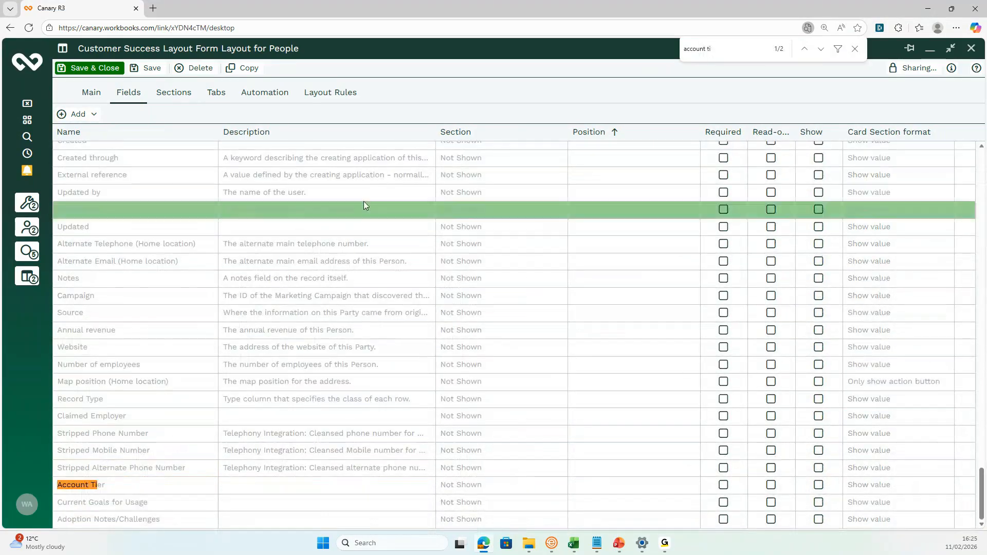
left_click(135, 486)
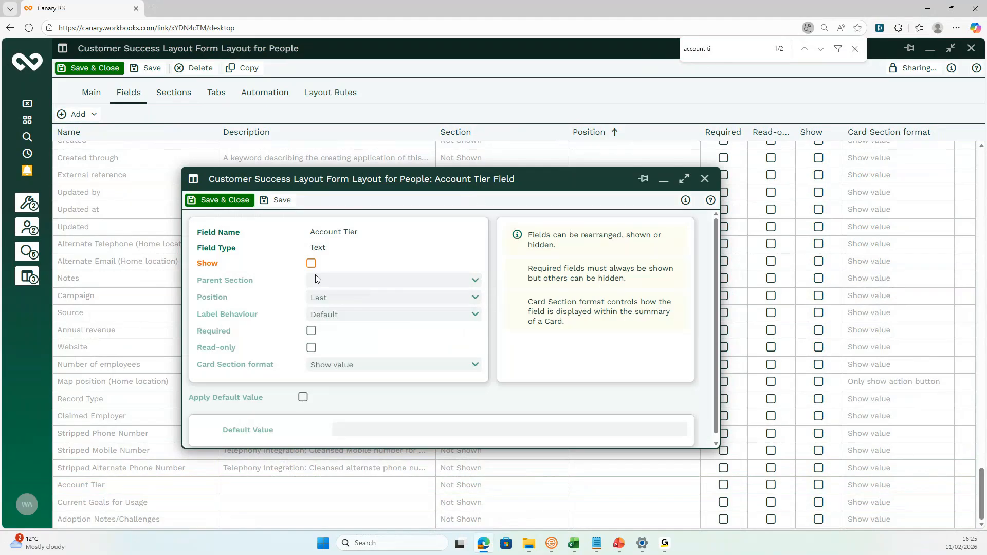
left_click(311, 264)
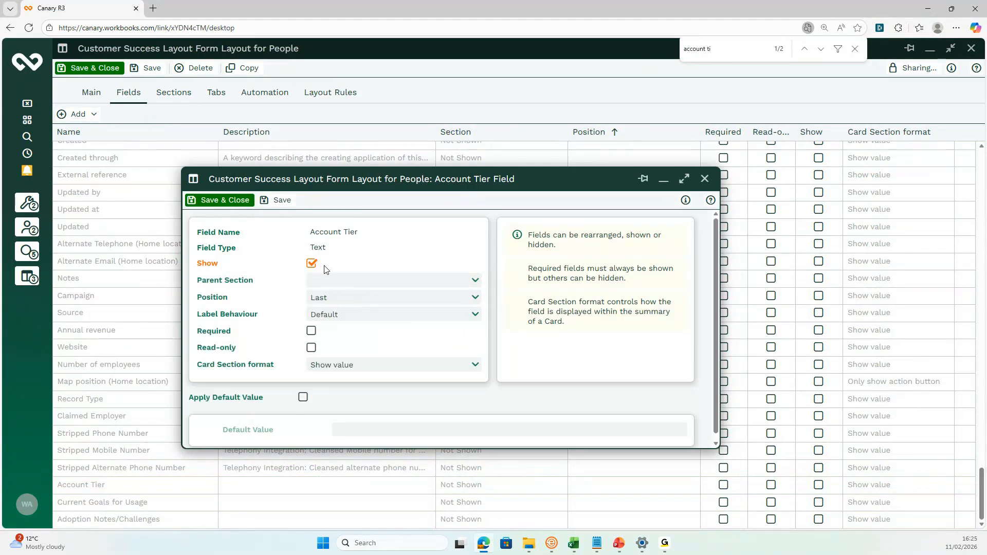
left_click(477, 281)
scroll(409, 383, "down", 5)
left_click(408, 392)
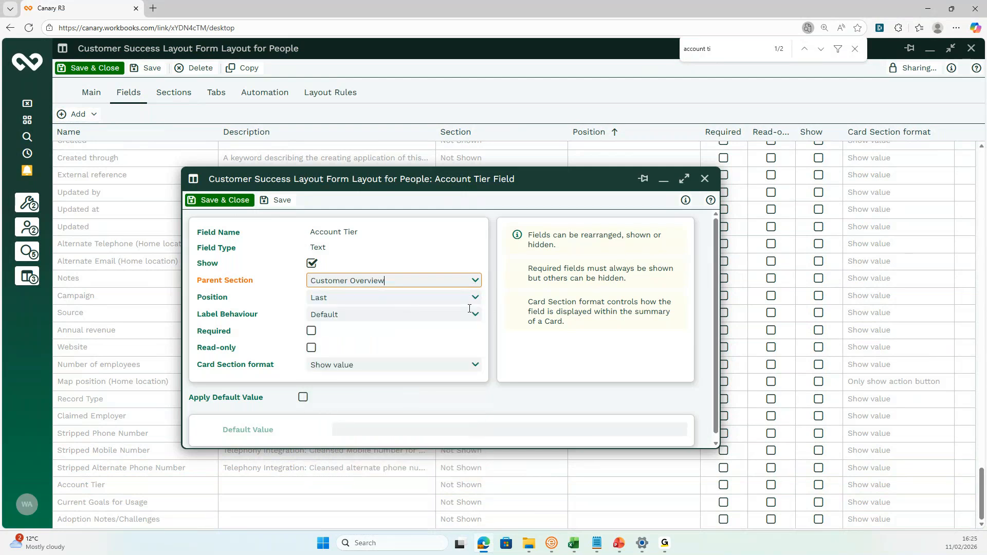
left_click(476, 304)
left_click(426, 334)
left_click(311, 348)
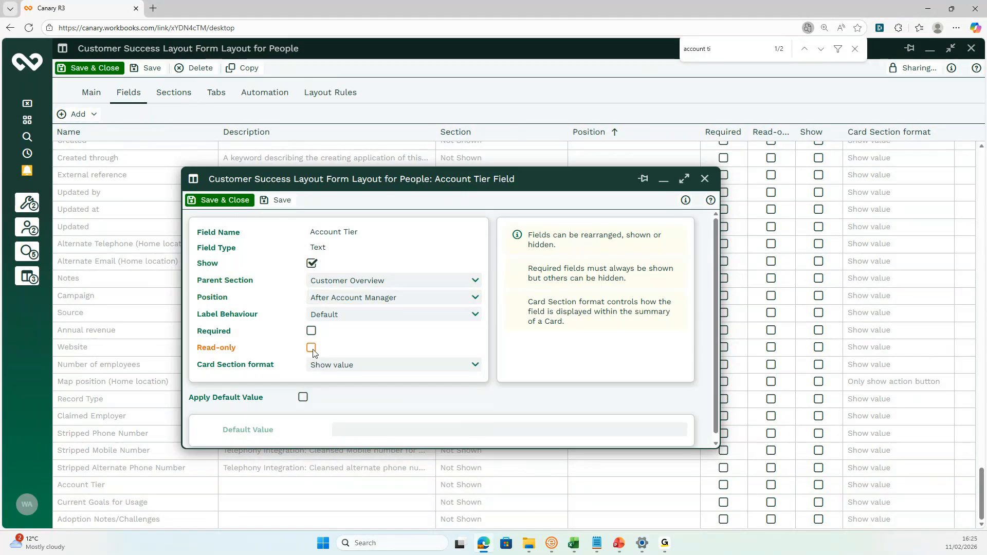
left_click(232, 208)
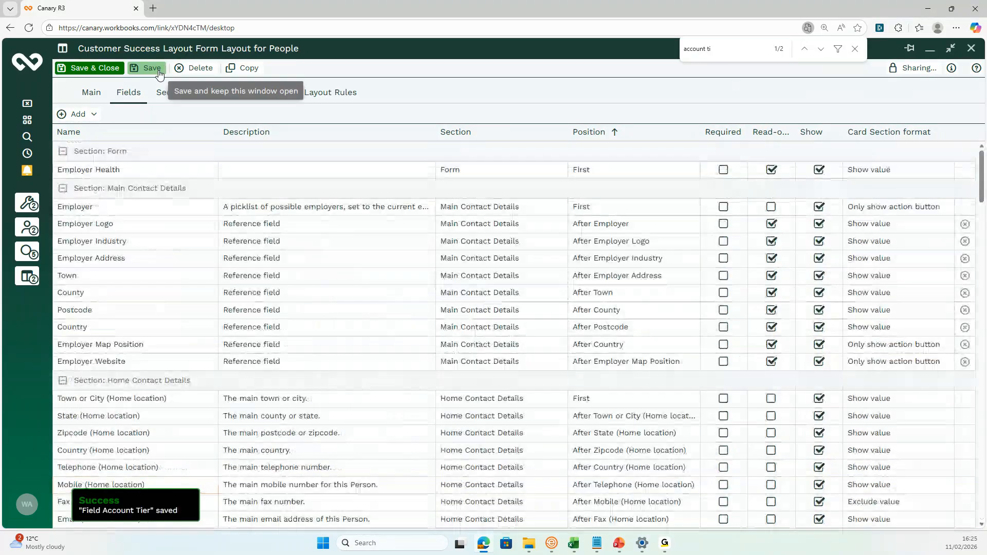
left_click(159, 73)
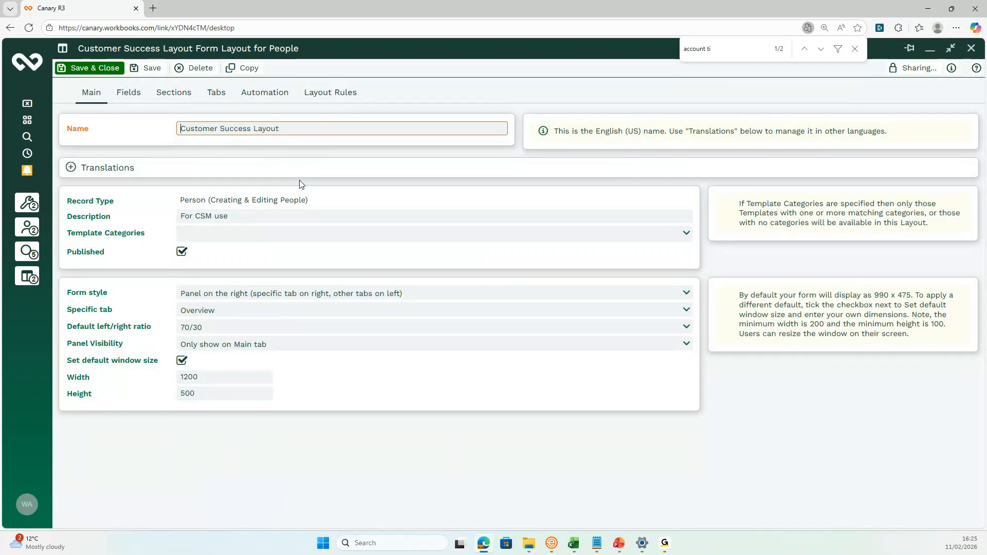
Step: Start a new section named Goals & Objectives inside Customer Overview, positioned after Account Tier
left_click(192, 102)
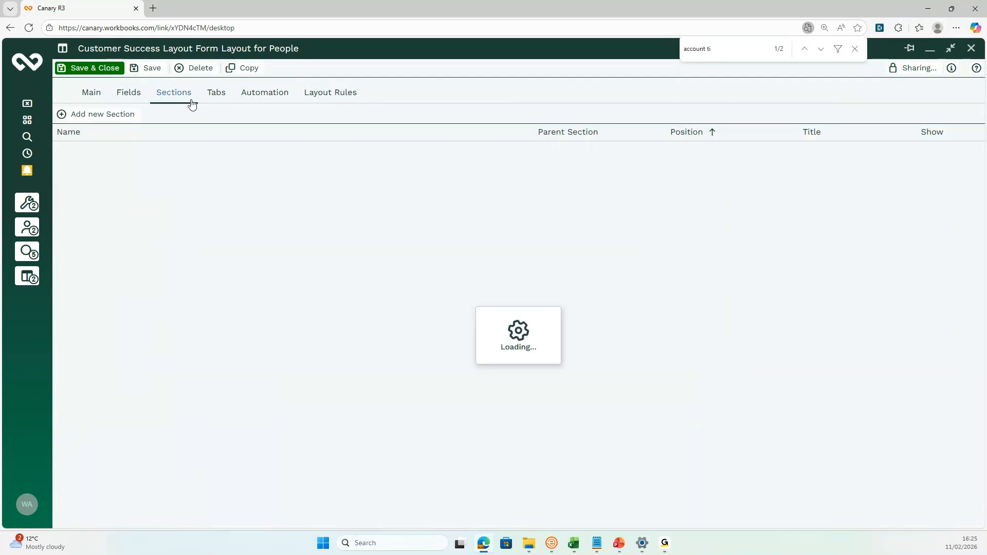
left_click(102, 114)
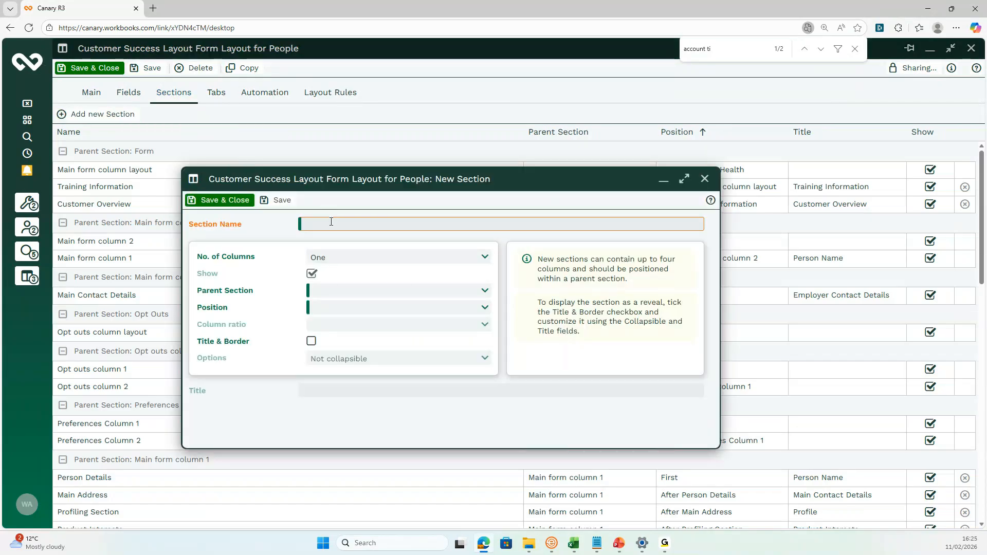
type("Goal")
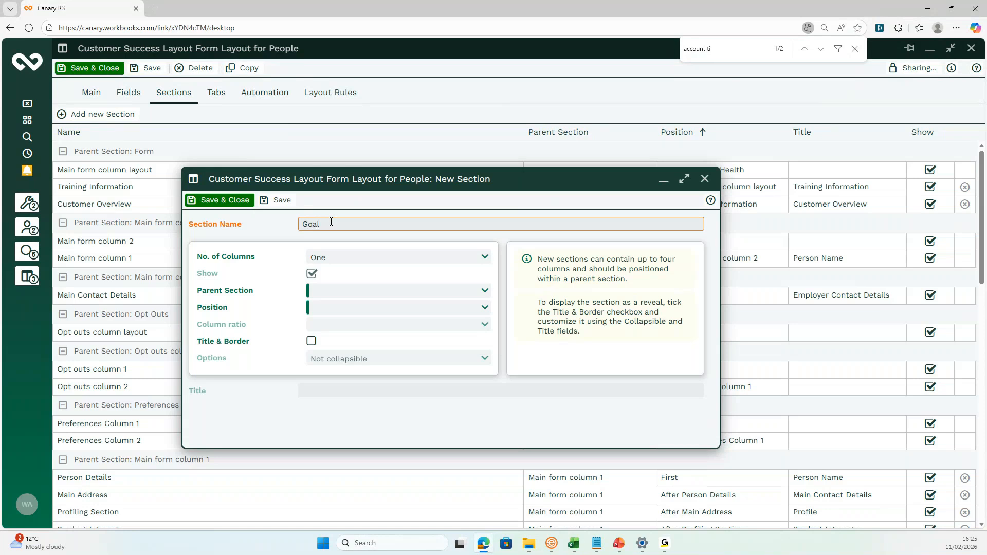
type("s & Objectives")
left_click(487, 294)
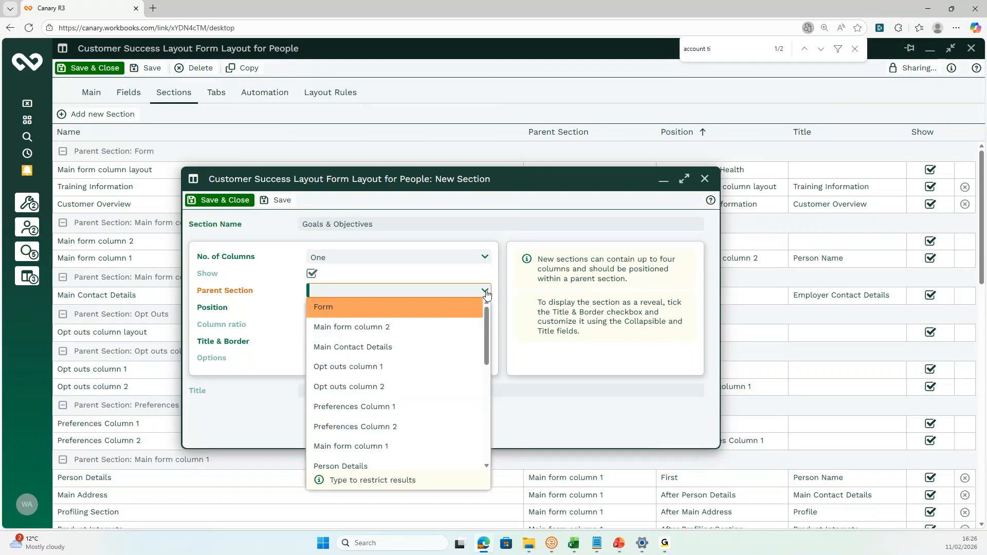
scroll(424, 424, "down", 6)
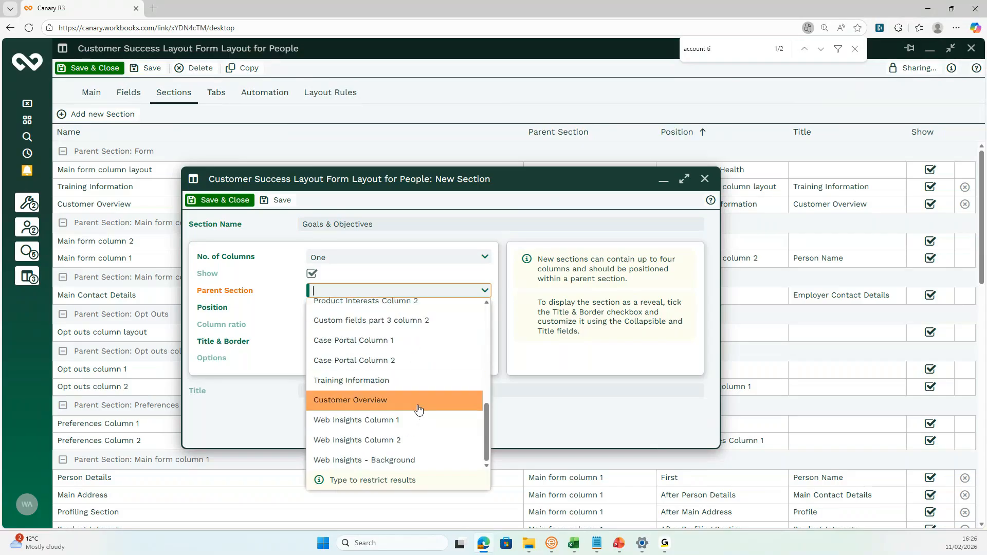
left_click(419, 400)
left_click(483, 312)
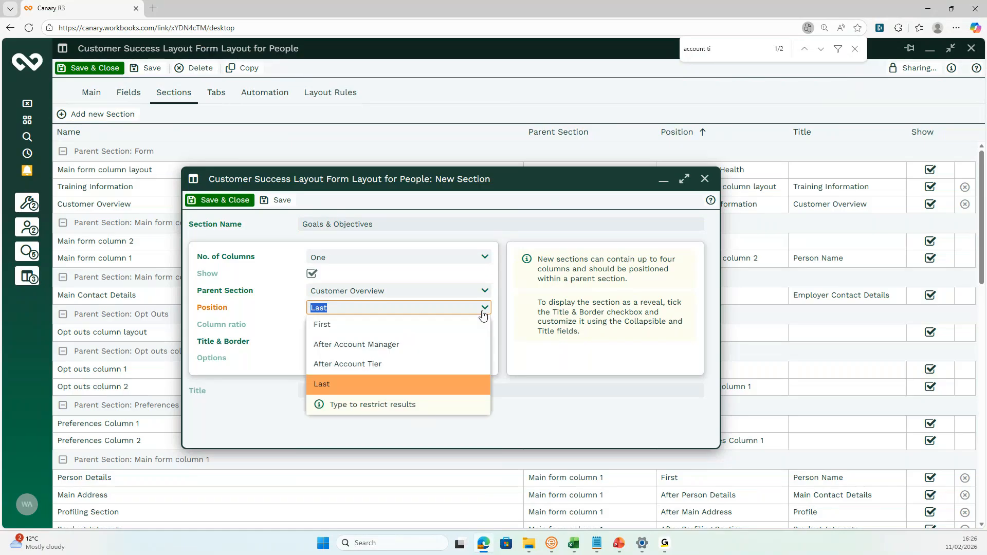
left_click(422, 367)
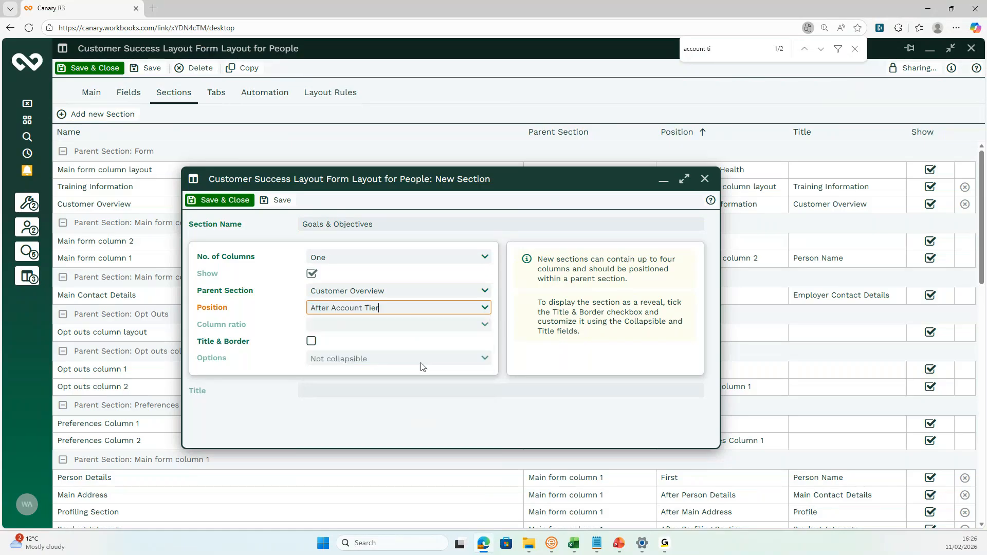
Step: Give the new section a title and border, make it collapsible and initially hidden, title it Goals & Objectives, and save it
left_click(312, 341)
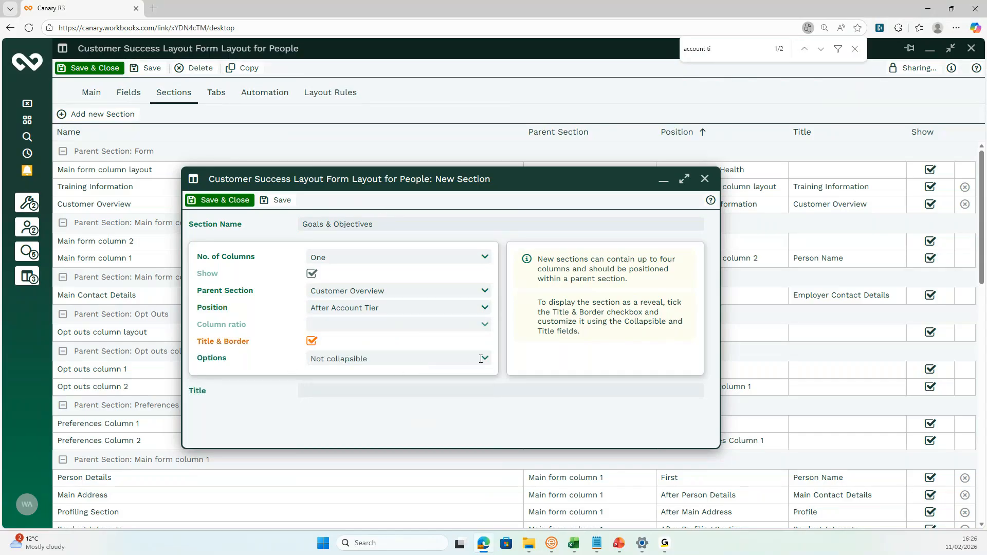
left_click(488, 362)
left_click(439, 393)
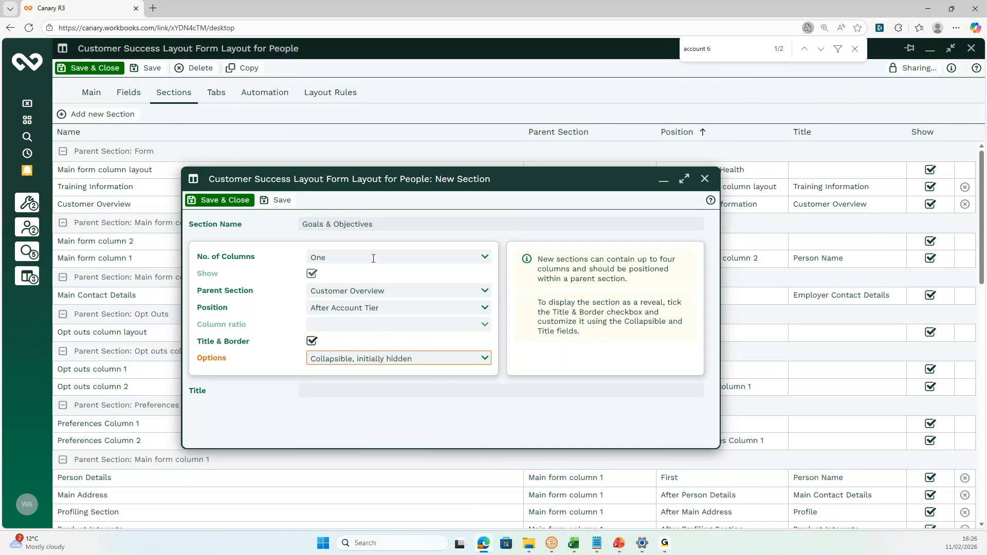
left_click(386, 224)
key("super+c")
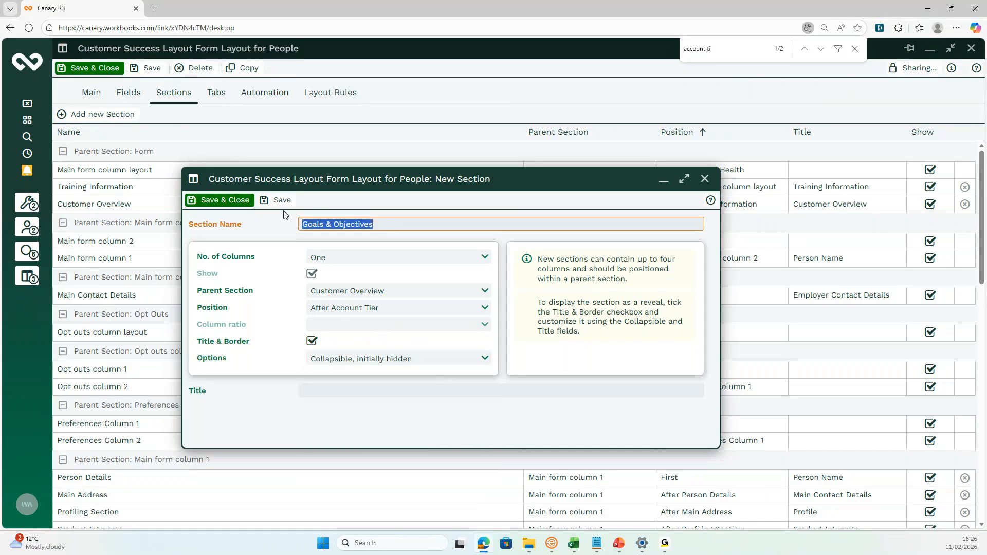
left_click(346, 392)
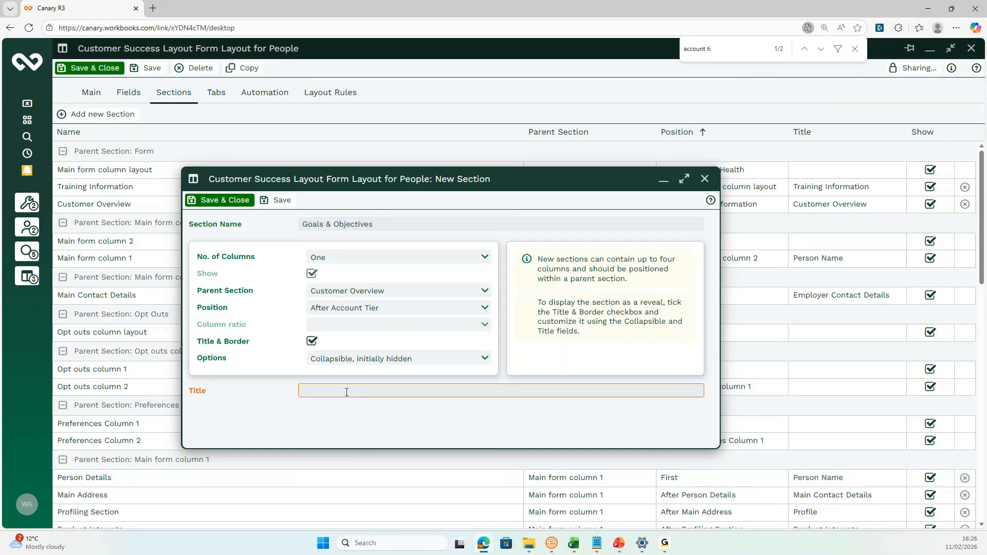
key("super+v")
left_click(375, 269)
left_click(237, 200)
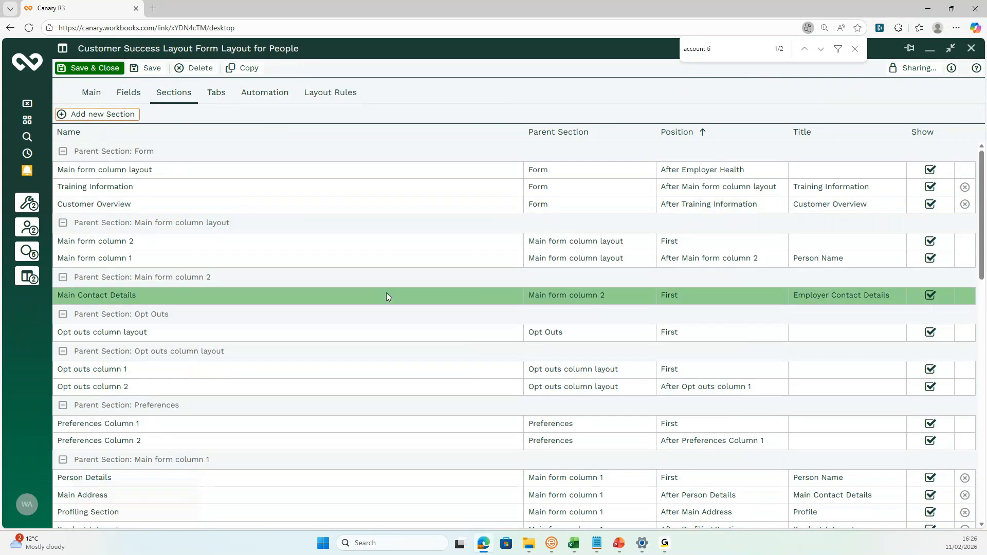
Step: Search the layout's field list for Current to locate the Current Goals for Usage field
left_click(129, 93)
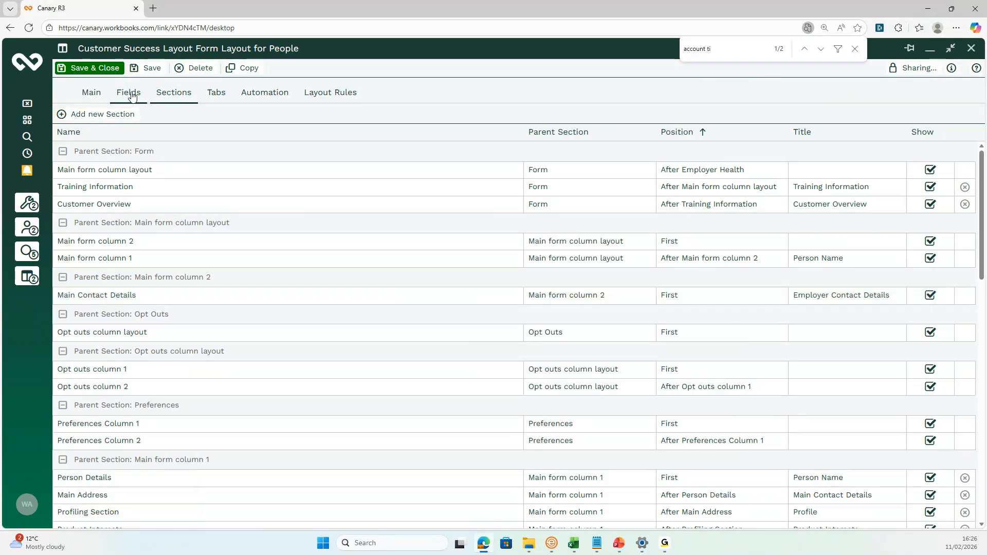
left_click(719, 48)
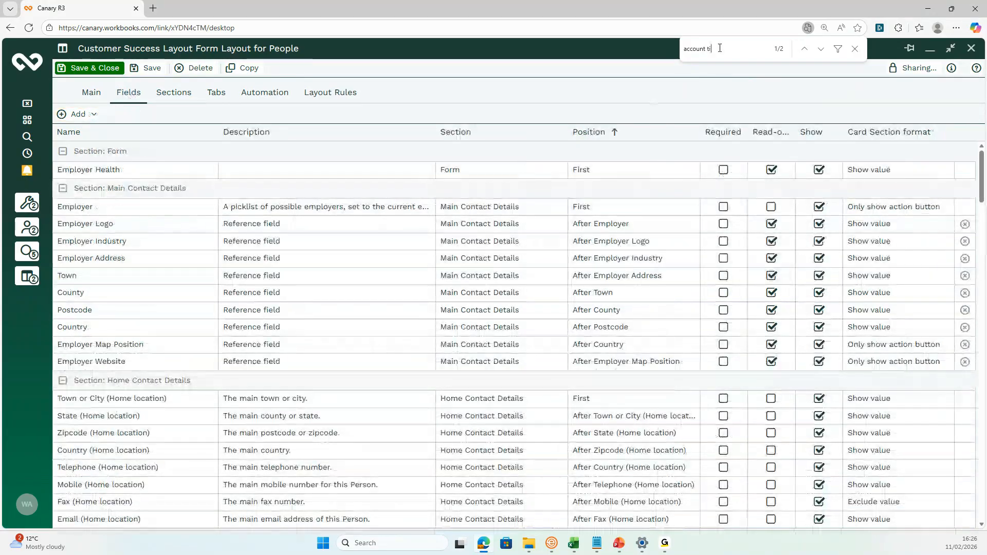
key("BackSpace")
key("BackSpace")
key("BackSpace")
key("BackSpace")
key("BackSpace")
key("BackSpace")
key("BackSpace")
key("BackSpace")
key("BackSpace")
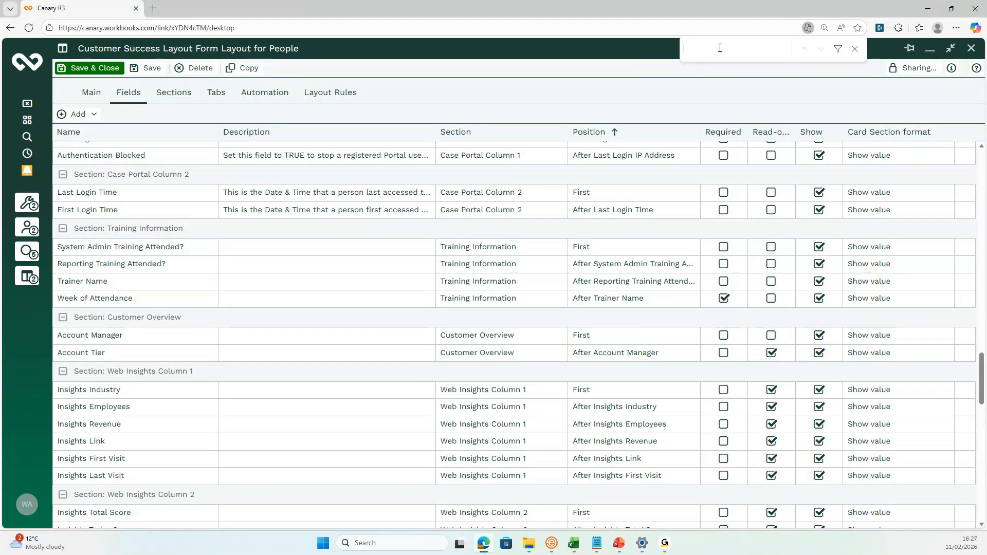
type("Cureent")
key("BackSpace")
key("BackSpace")
key("BackSpace")
key("BackSpace")
type("r")
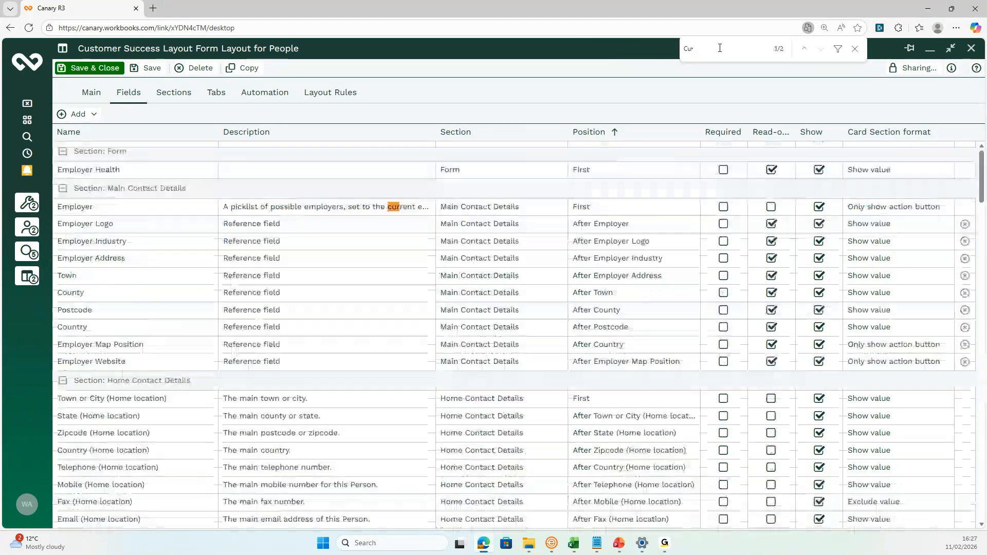
type("ent")
key("Return")
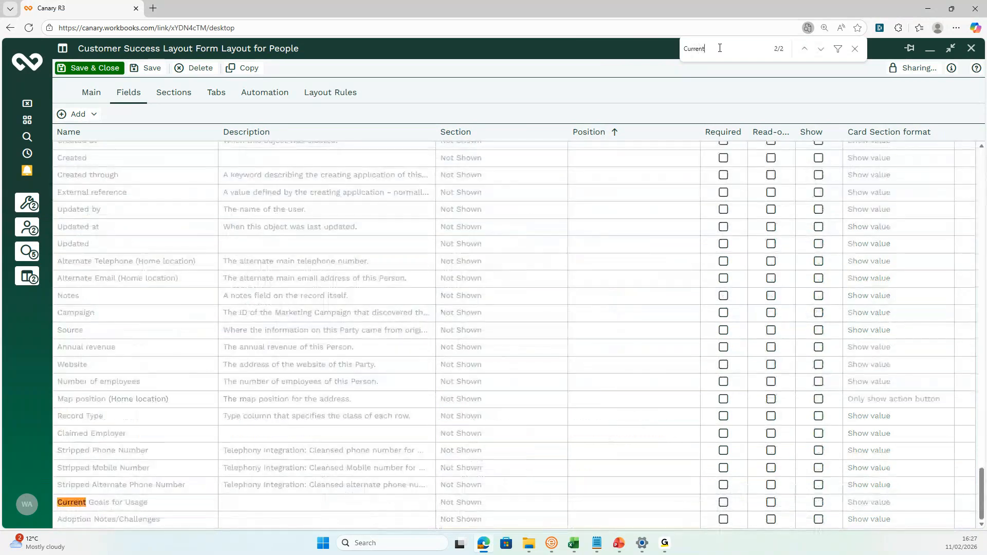
Step: Show the Current Goals for Usage field as the first field in the Goals & Objectives section and save the field
left_click(158, 502)
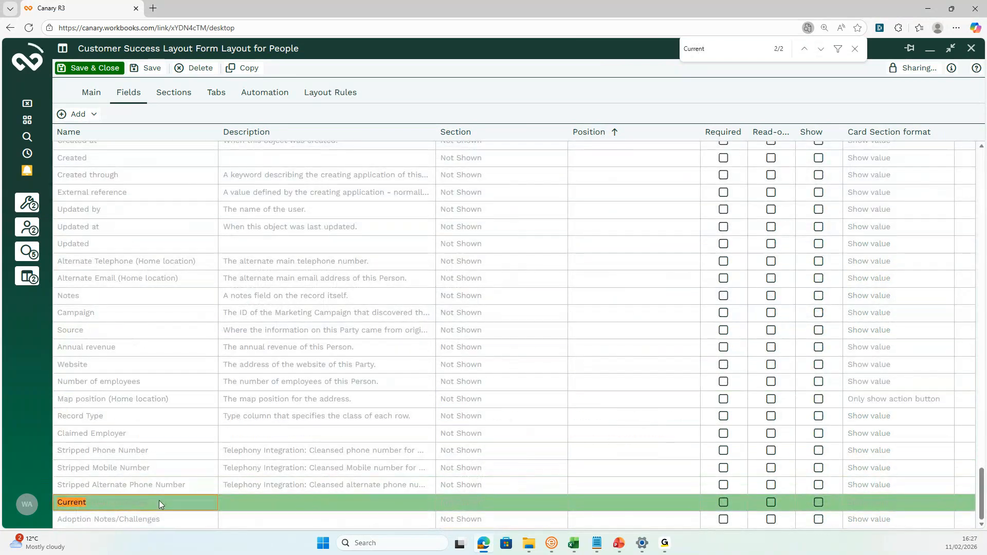
double_click(159, 501)
left_click(309, 265)
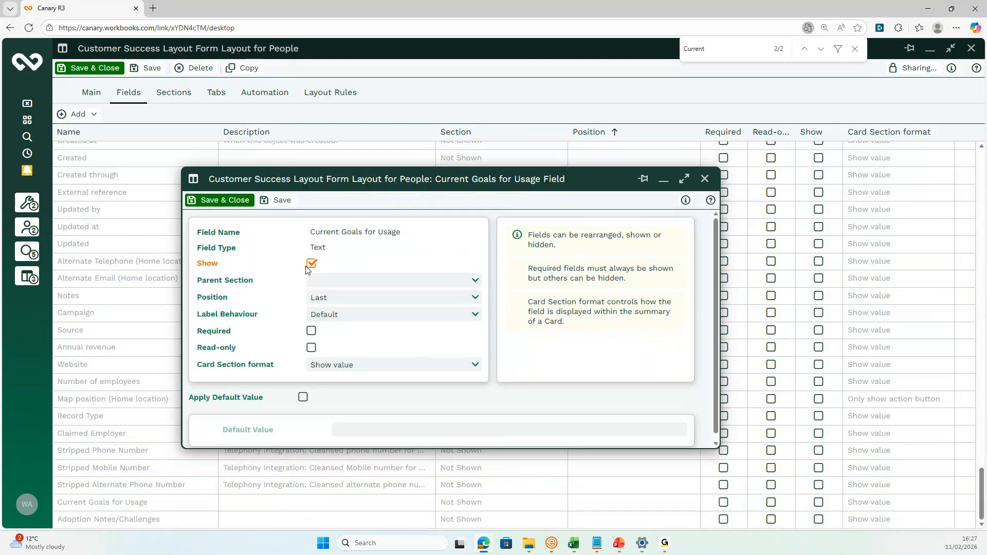
left_click(475, 281)
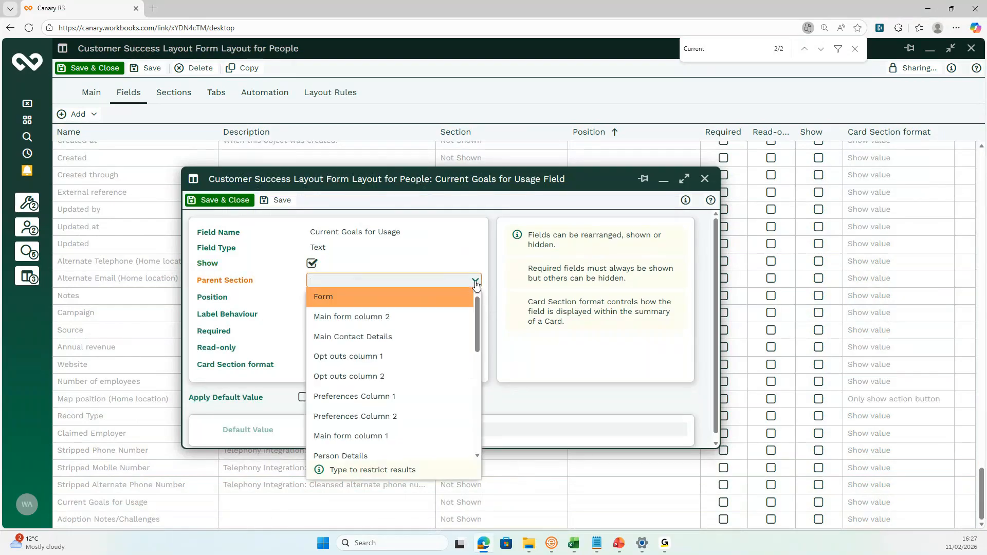
scroll(430, 378, "down", 5)
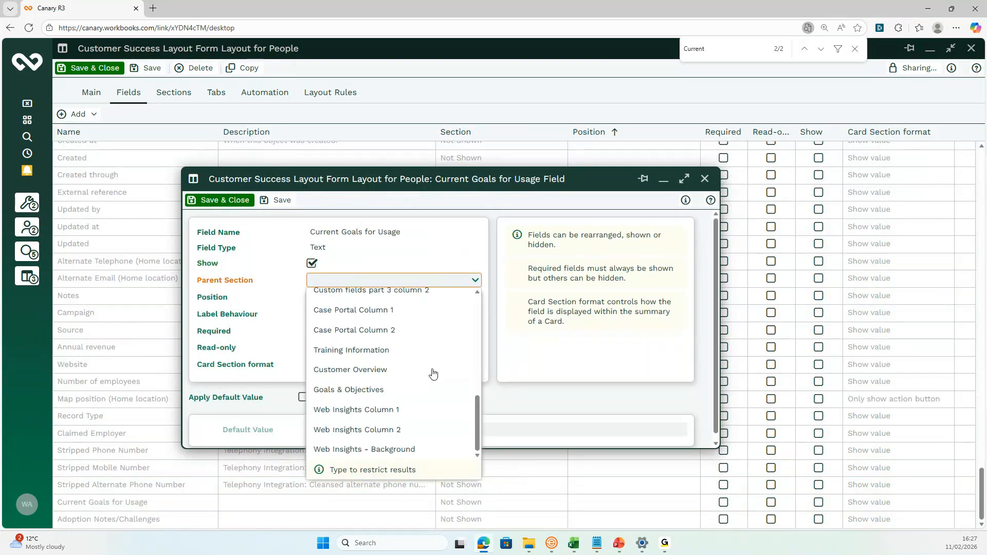
left_click(420, 396)
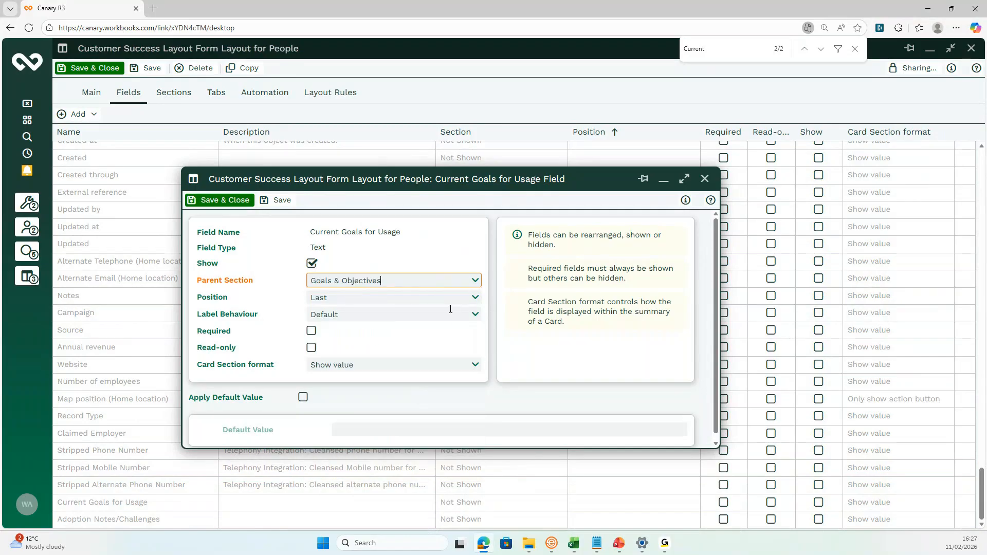
left_click(475, 297)
left_click(425, 317)
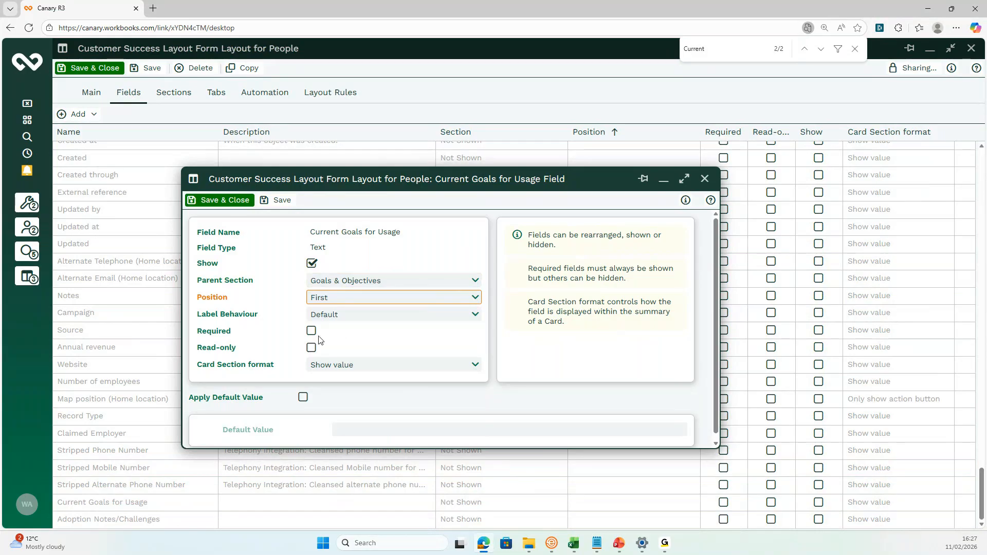
left_click(243, 204)
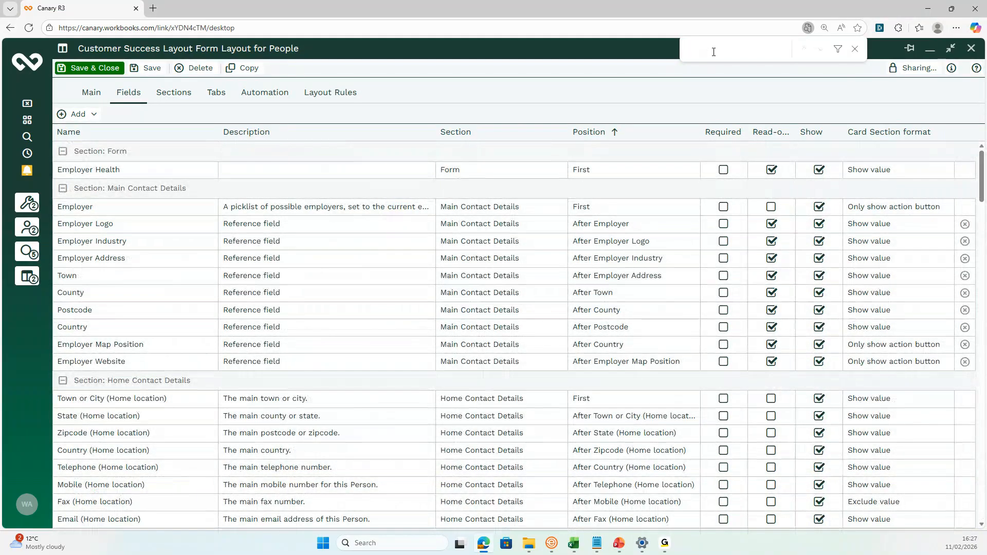
Step: Show the Adoption Notes/Challenges field in Goals & Objectives after Current Goals for Usage, saving both the field and the layout
type("Adop")
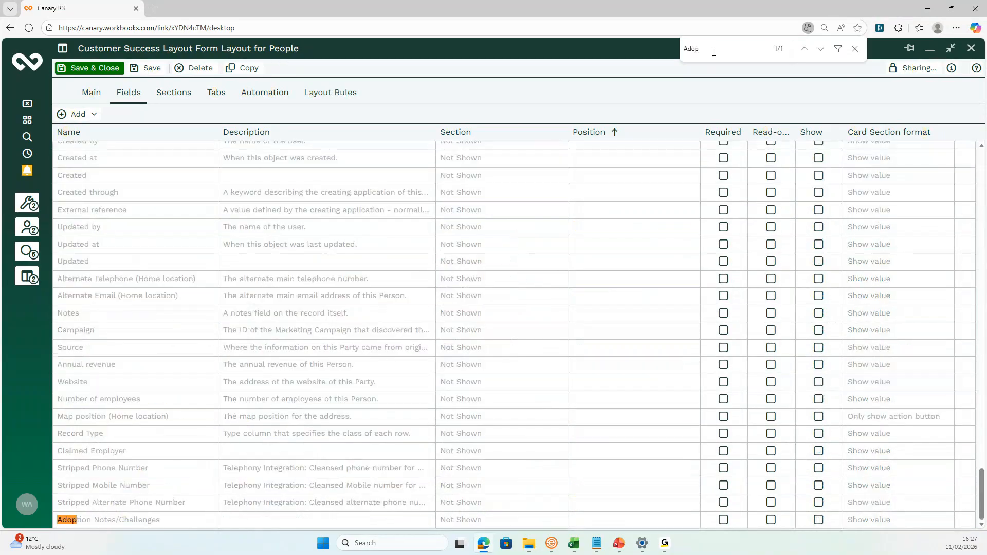
type("tio")
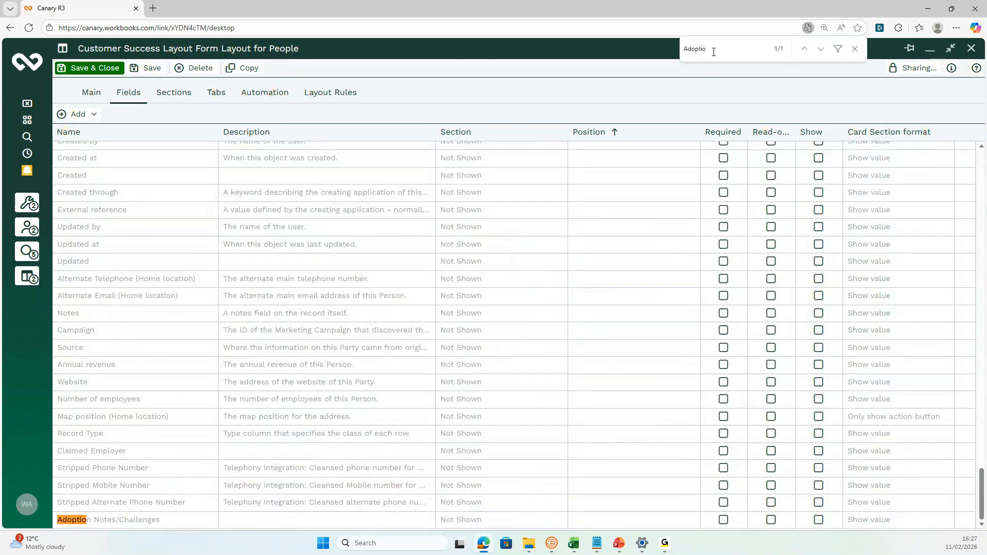
double_click(108, 520)
left_click(310, 264)
left_click(474, 281)
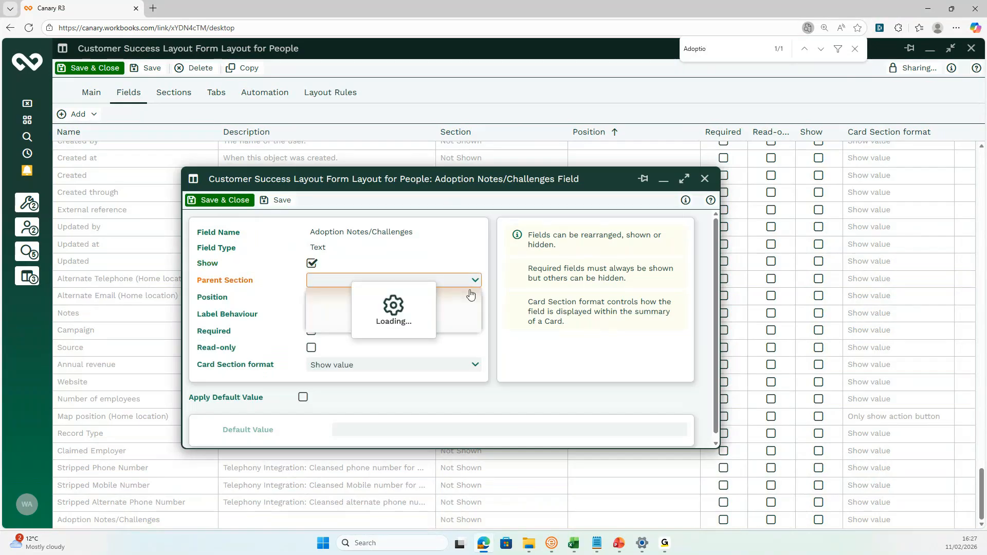
scroll(432, 377, "down", 8)
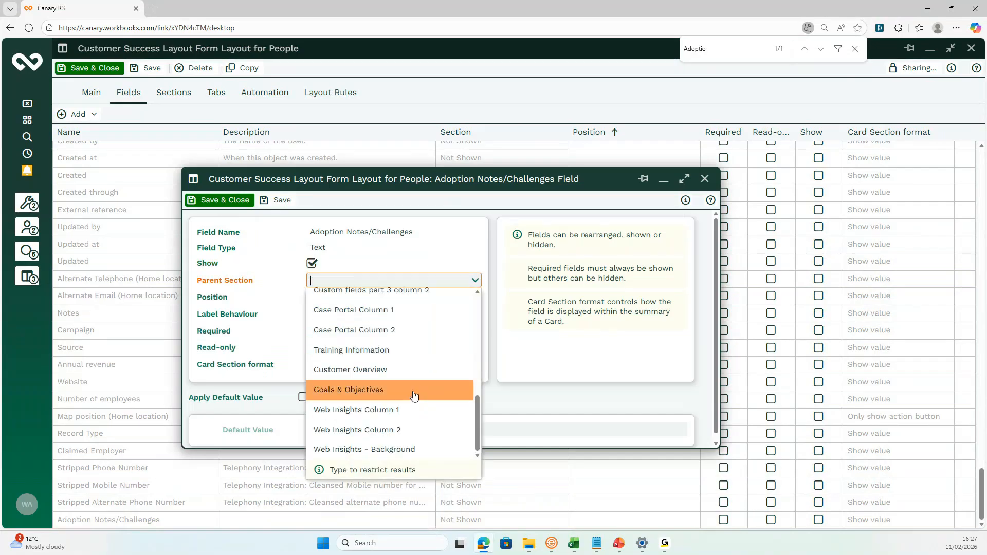
left_click(407, 389)
left_click(473, 298)
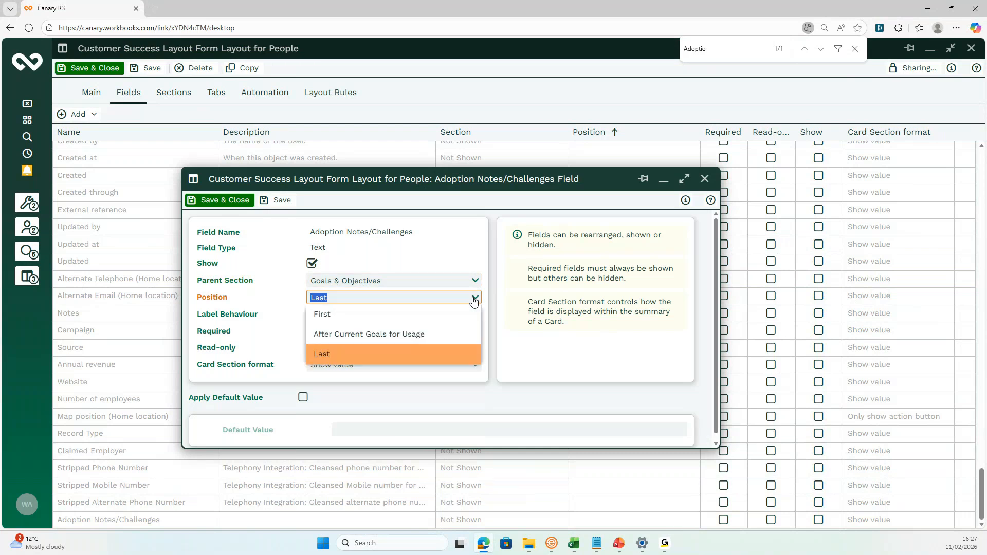
left_click(432, 334)
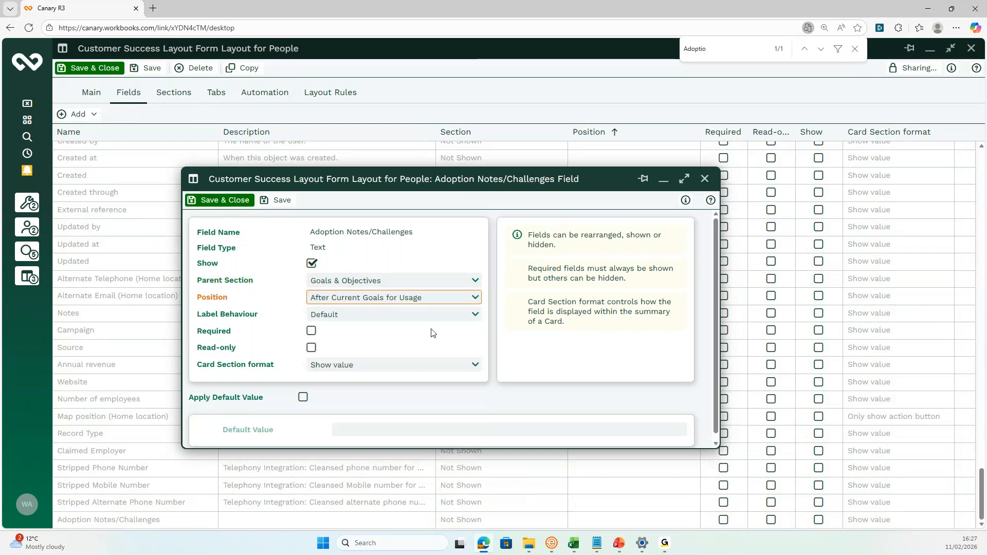
left_click(267, 204)
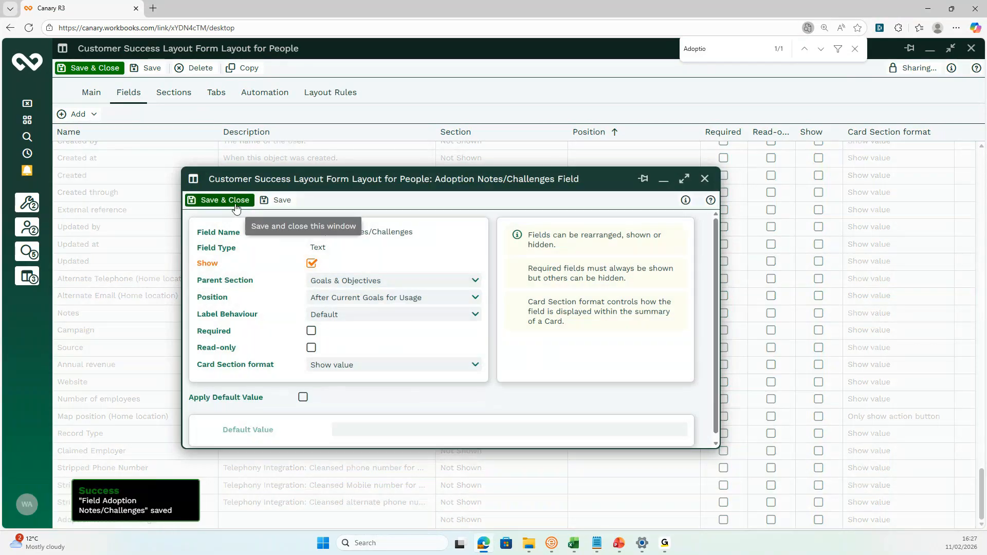
left_click(235, 203)
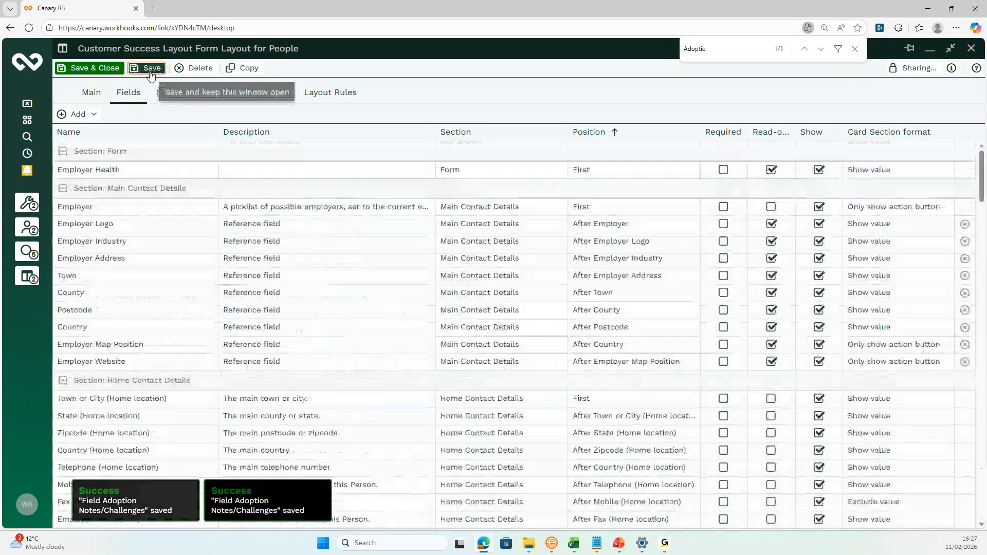
left_click(150, 72)
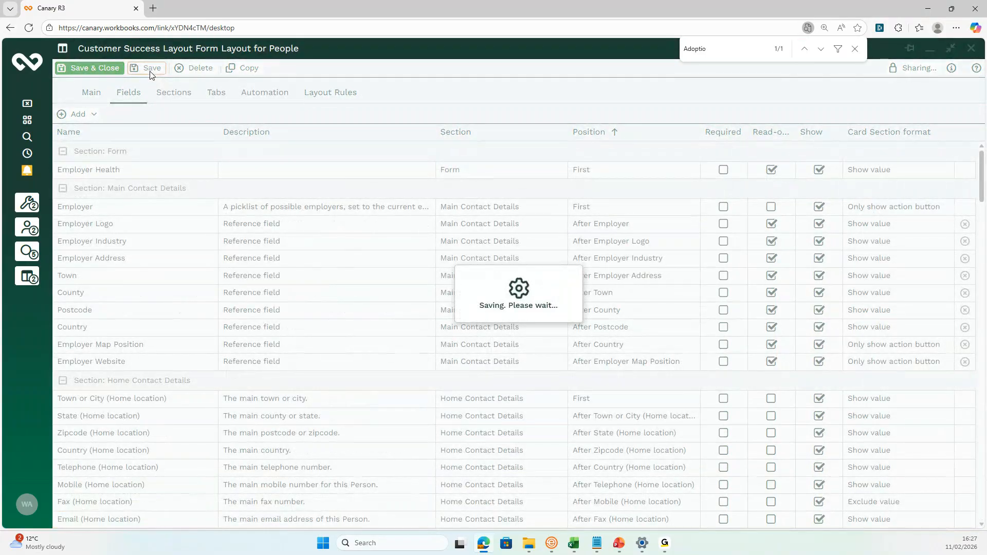
Step: Close the already open person record, reopen it from the recently opened records, and maximize its window
left_click(27, 228)
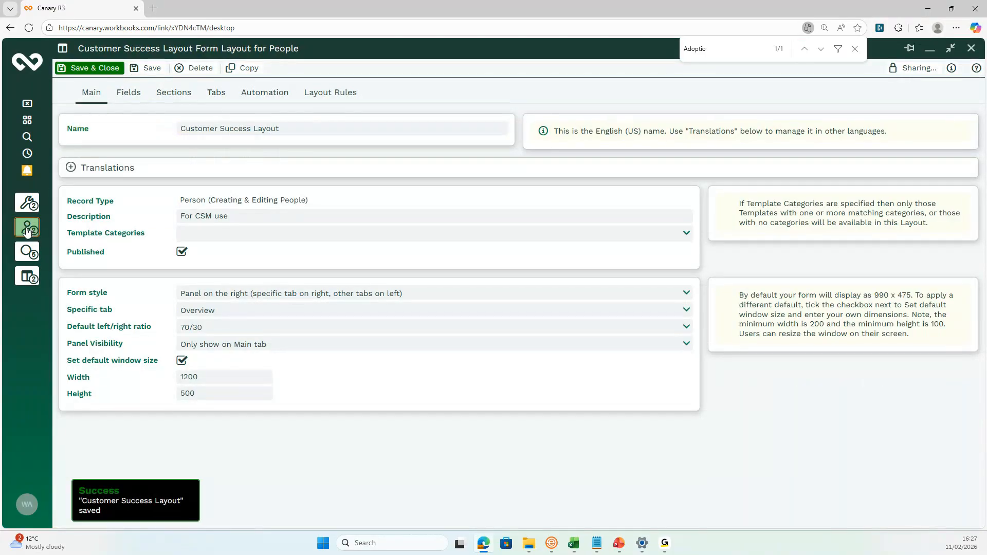
left_click(186, 240)
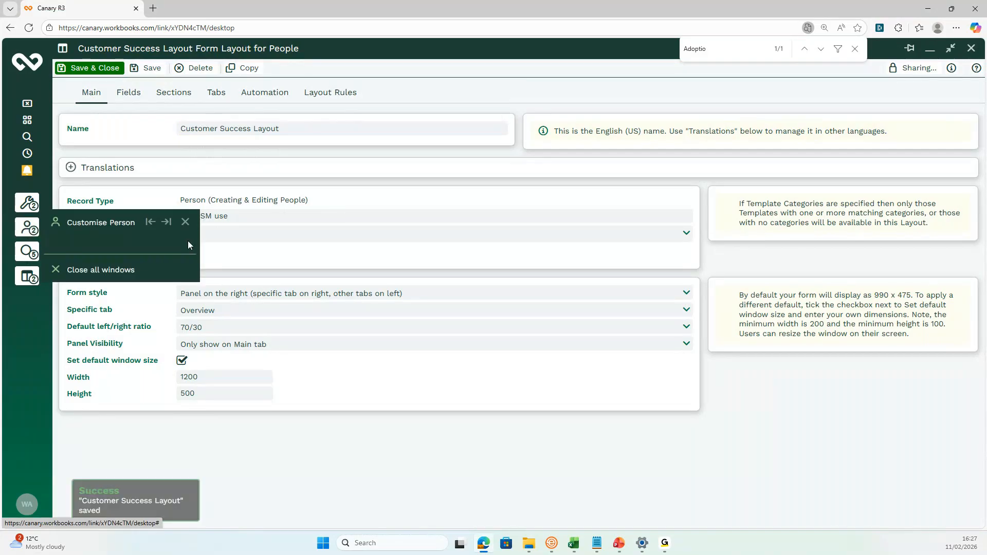
left_click(438, 327)
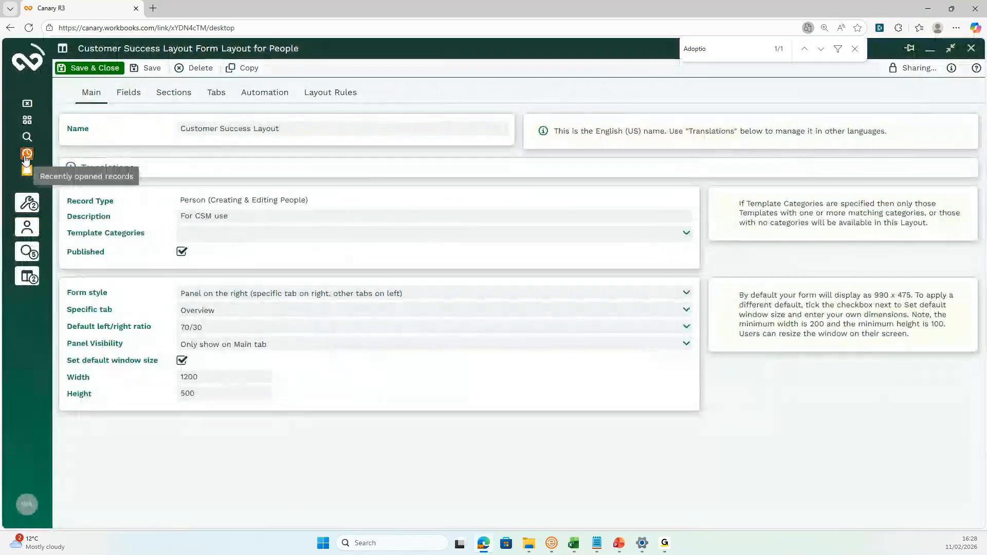
left_click(25, 156)
left_click(270, 263)
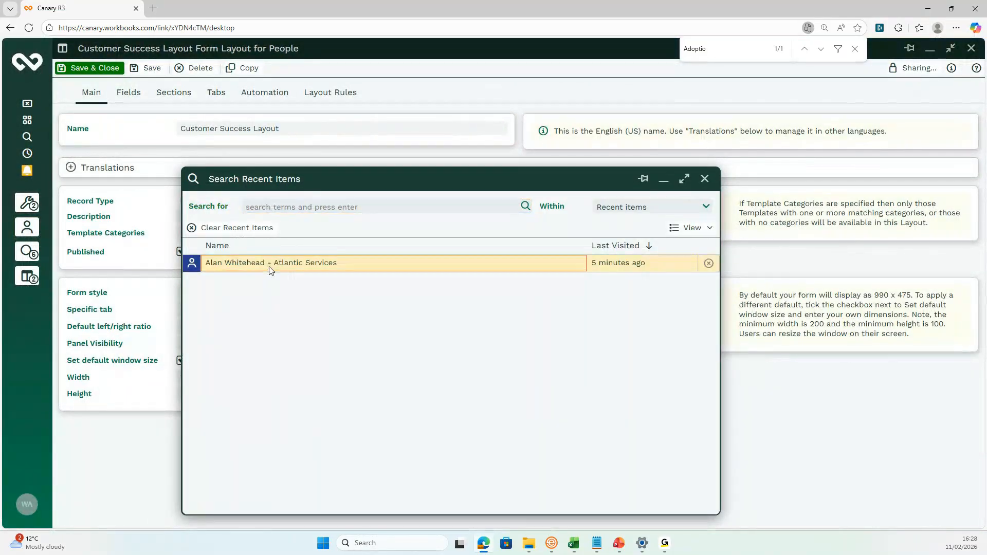
double_click(269, 266)
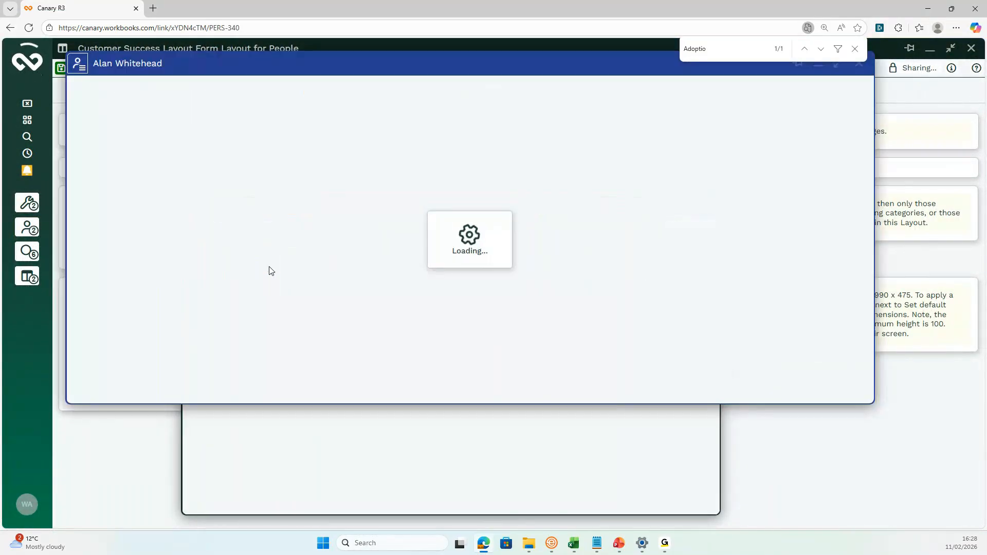
left_click(854, 52)
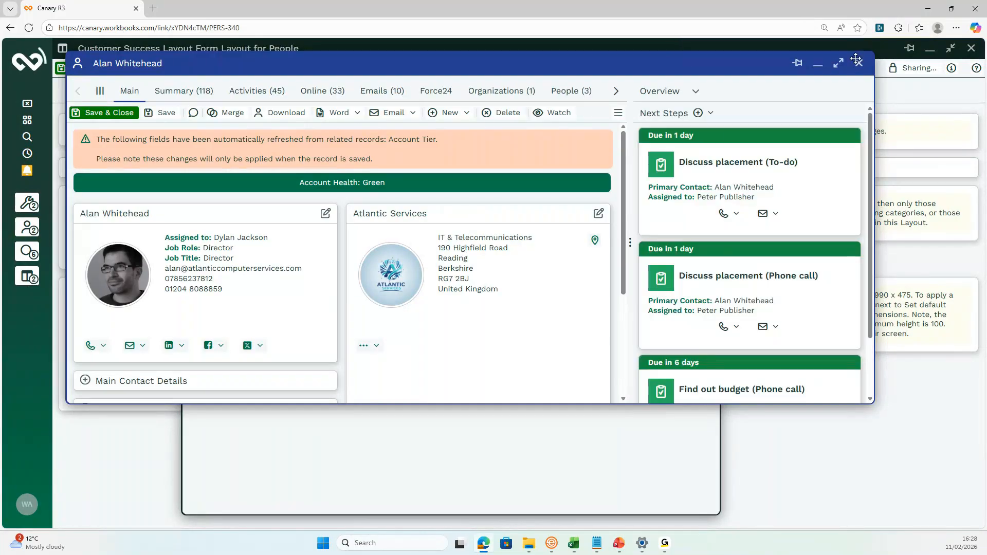
left_click(840, 64)
Step: Expand the record's Customer Overview section and check its account fields and nested Goals & Objectives section
scroll(464, 352, "down", 1)
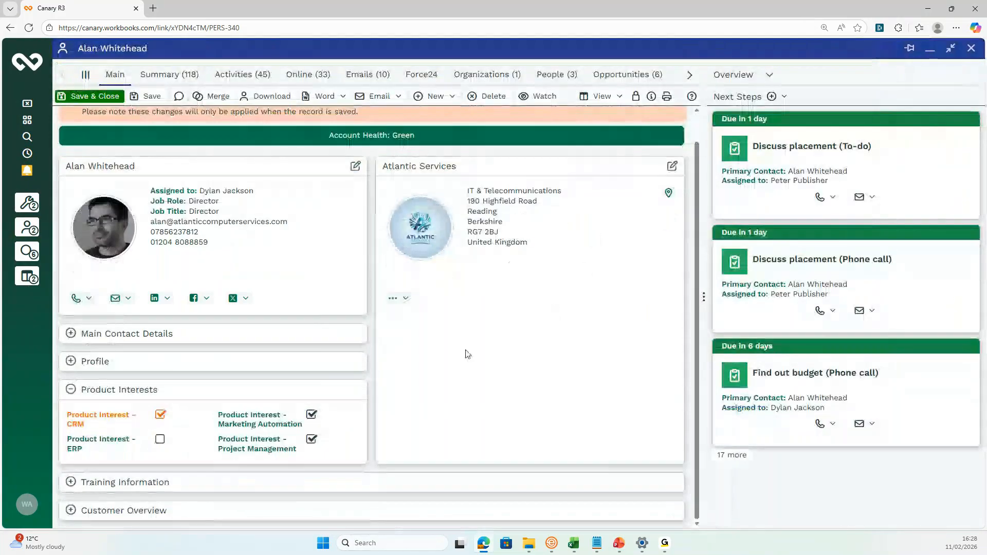
left_click(199, 510)
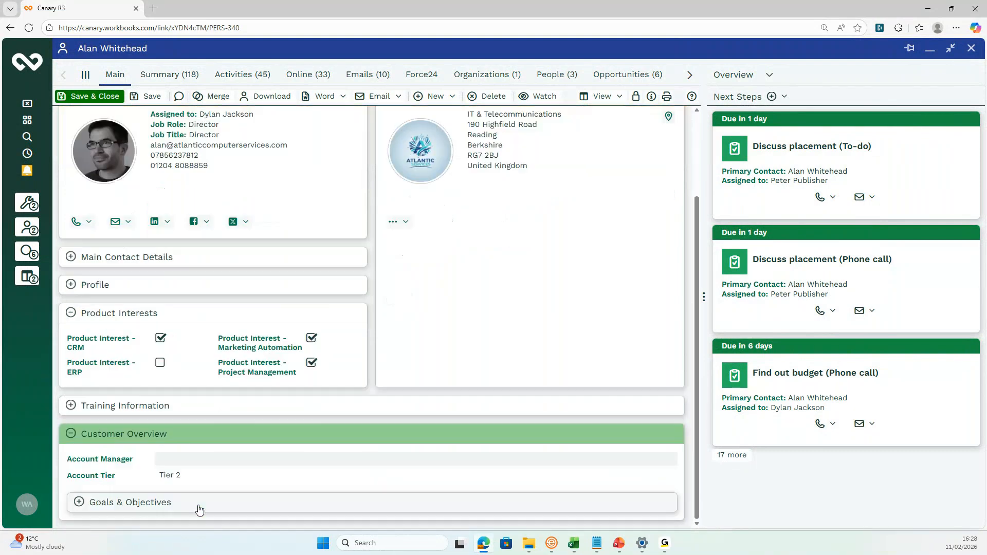
left_click(273, 457)
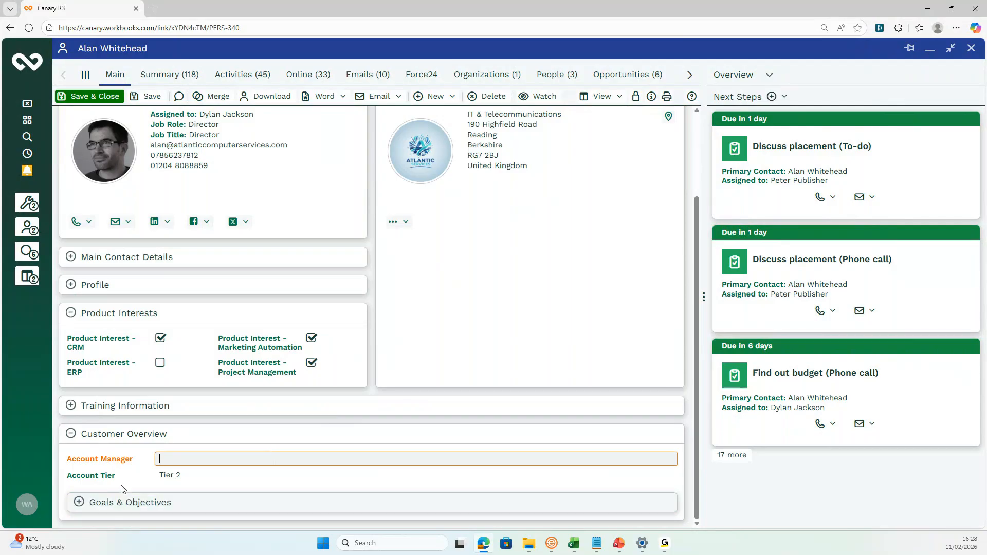
Step: Check the Account Tier field in Customer Overview and expand the nested Goals & Objectives section to view its fields
left_click(189, 476)
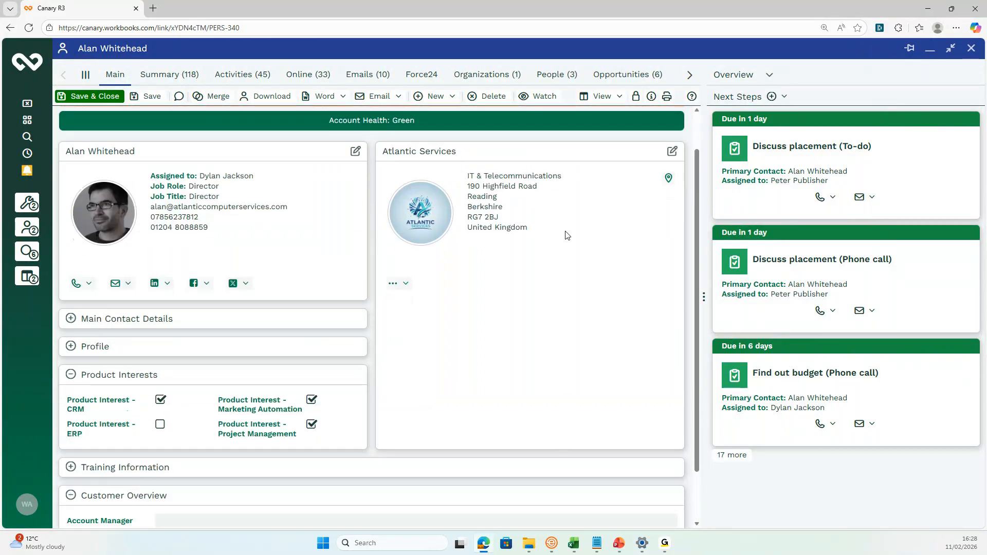
scroll(562, 241, "down", 1)
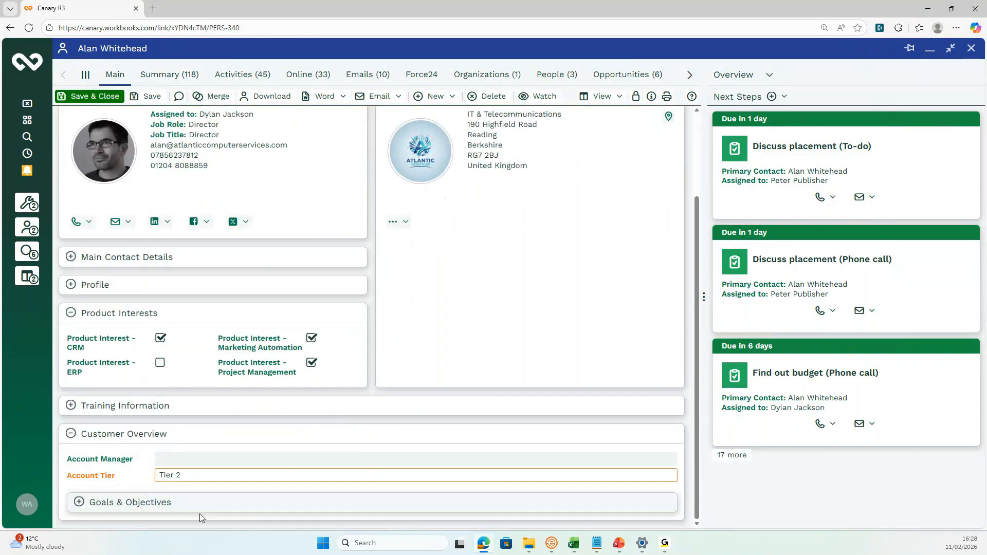
left_click(313, 502)
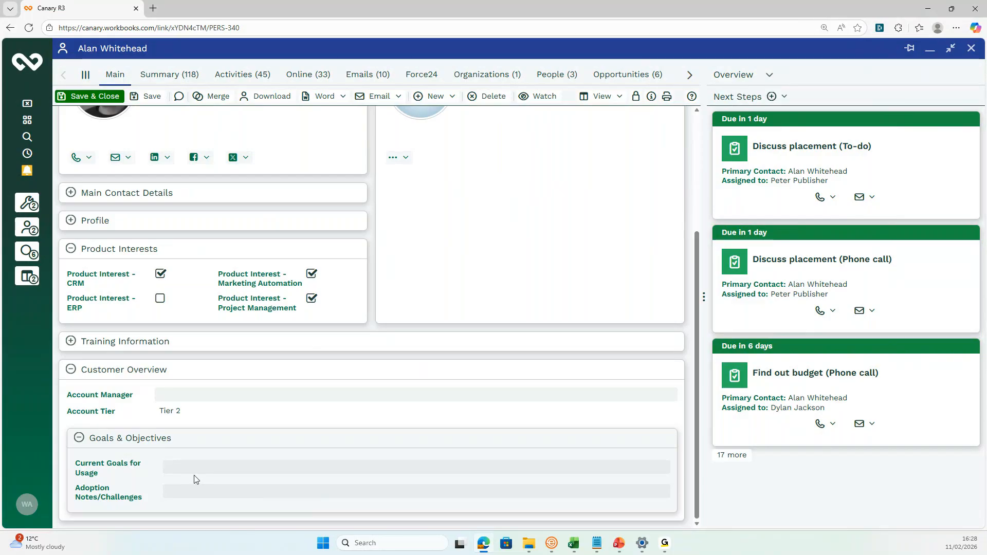
Step: Open the person details card in edit mode to view all its fields, then return it to the card summary
scroll(167, 371, "up", 2)
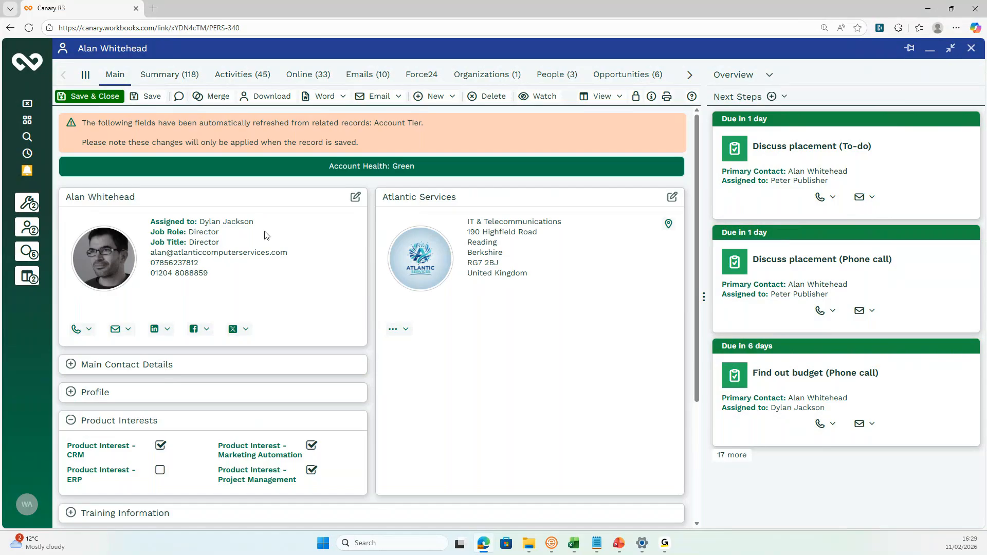
left_click(356, 197)
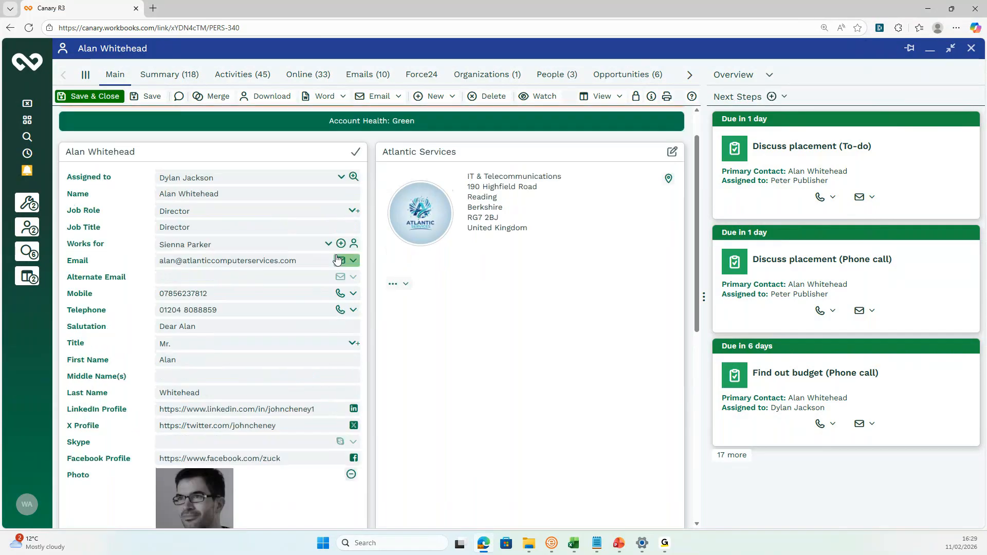
left_click(356, 153)
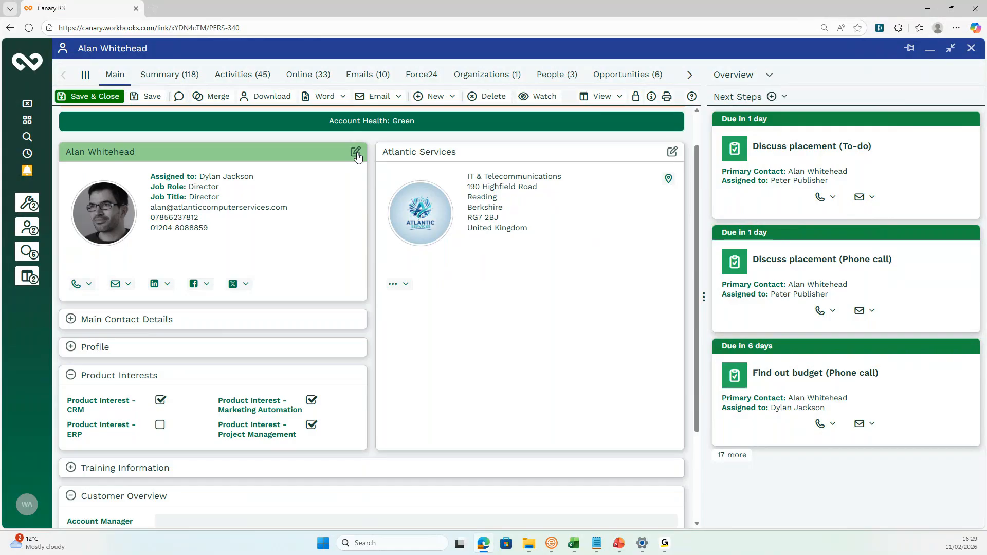
Step: Return to the Customer Success Layout and open the Person Details section from its list of sections
left_click(27, 277)
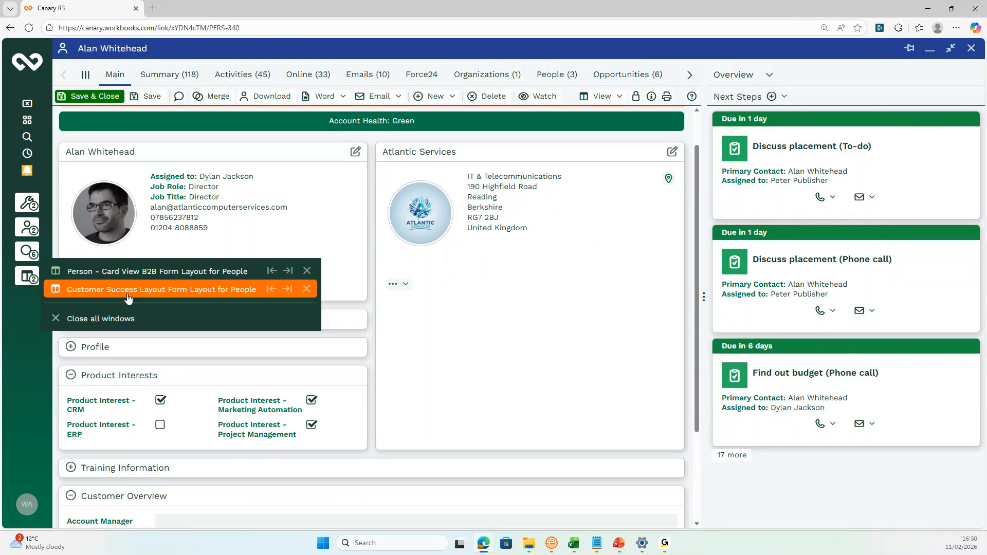
left_click(127, 292)
left_click(183, 98)
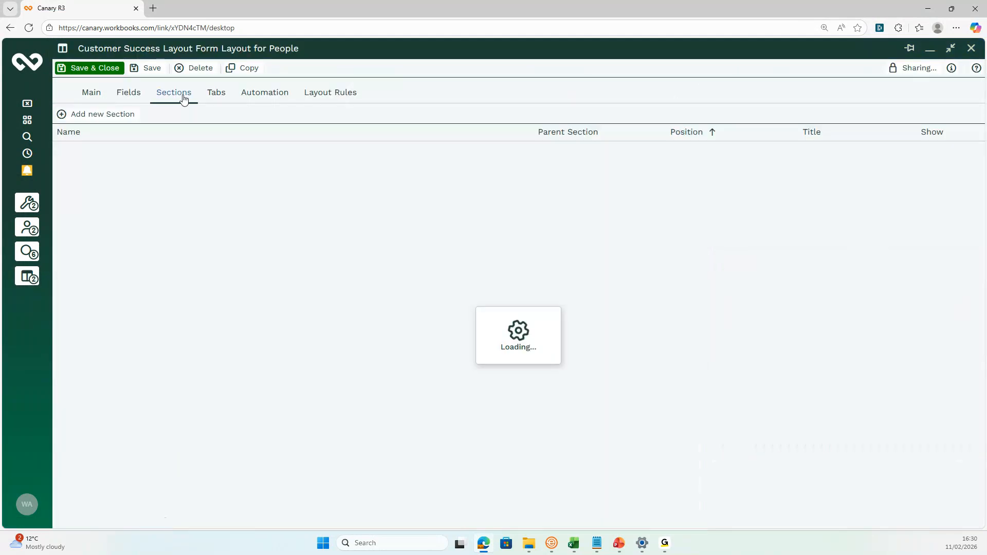
left_click(107, 481)
double_click(106, 479)
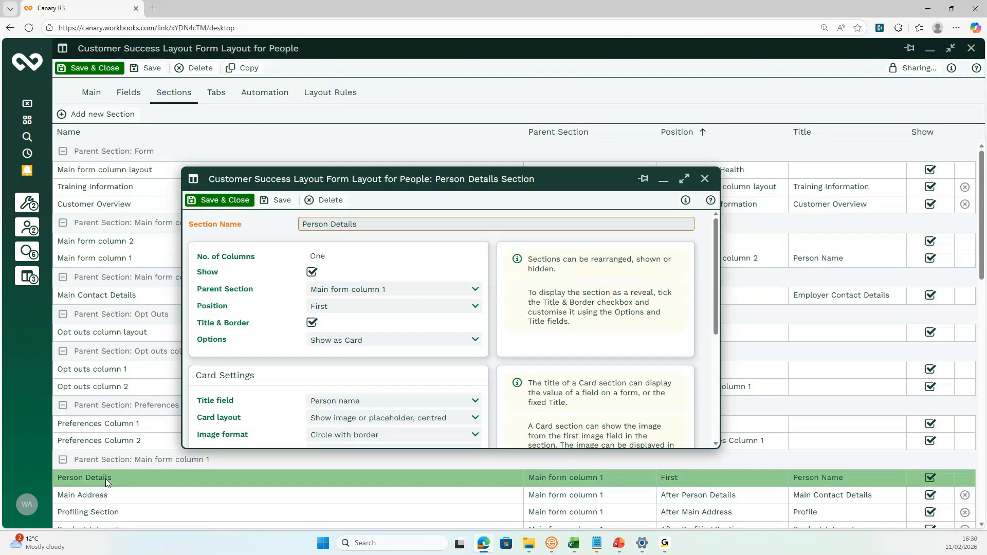
Step: Review the Person Details section's display options and Card Settings, then save and close the section
left_click_drag(348, 181, 341, 101)
scroll(257, 216, "down", 1)
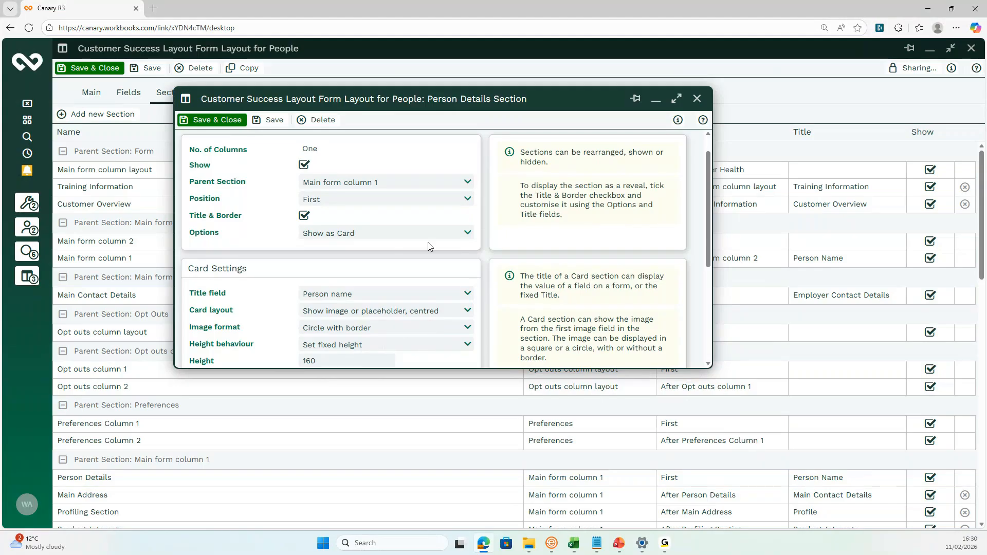
scroll(427, 246, "down", 1)
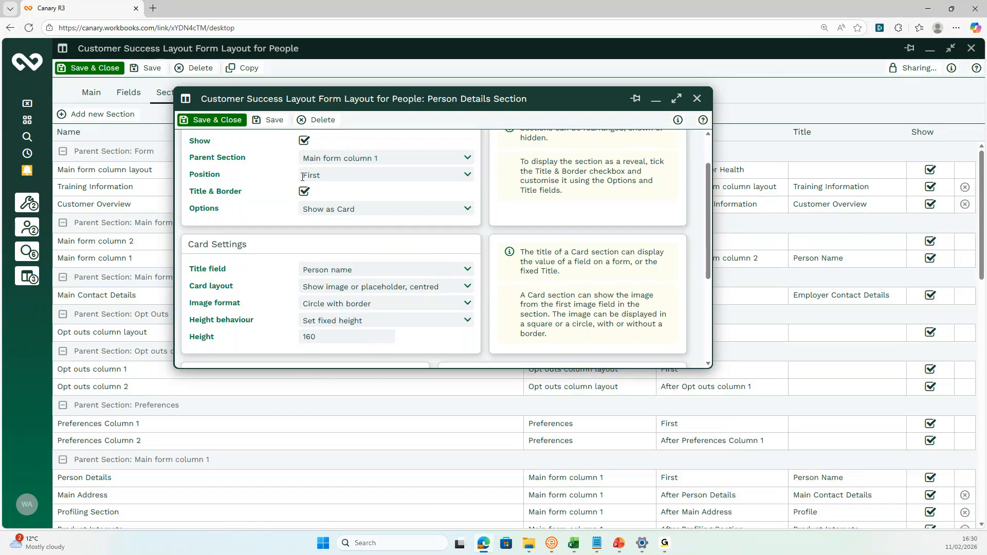
left_click(278, 123)
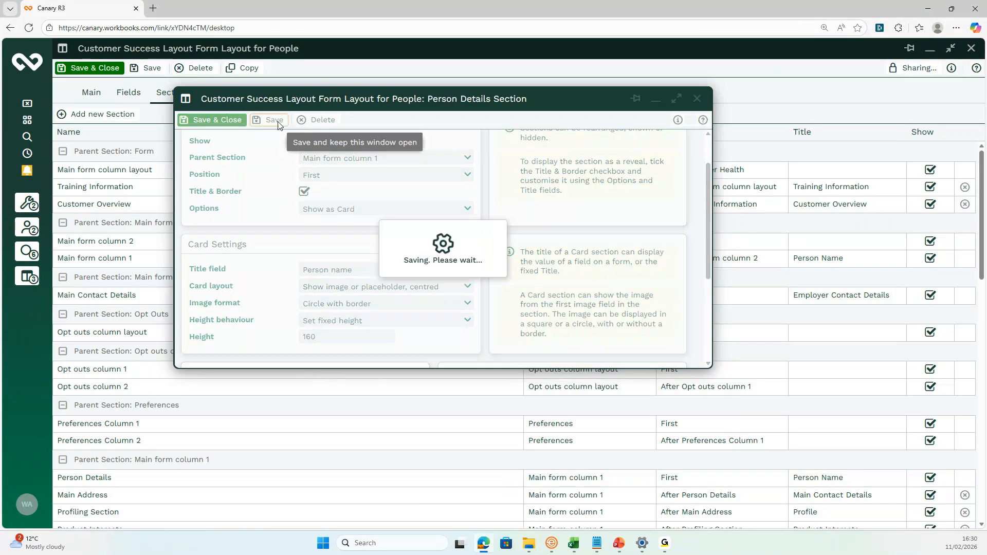
left_click(218, 124)
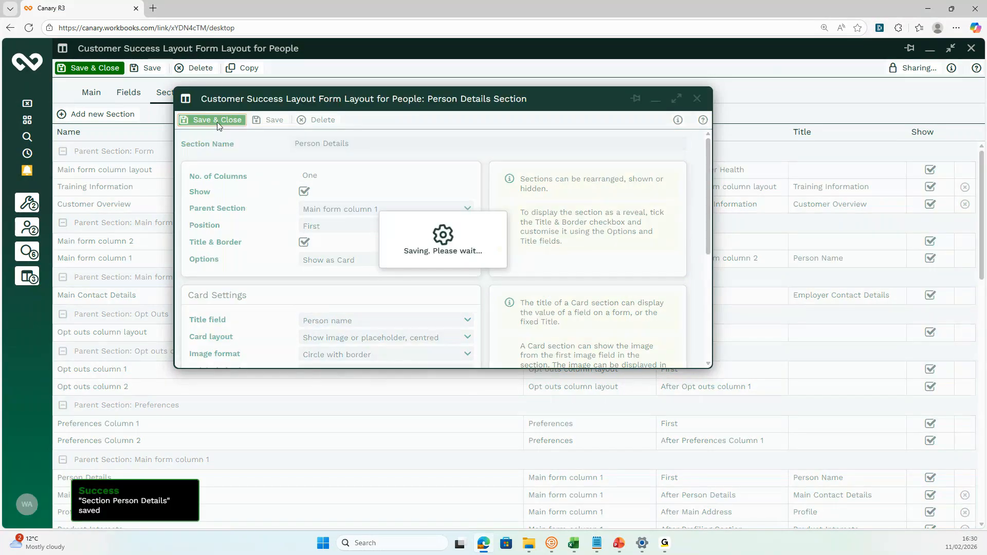
Step: Search the layout's fields for "assigned" and open the Assigned to field of the Person Details section
left_click(134, 97)
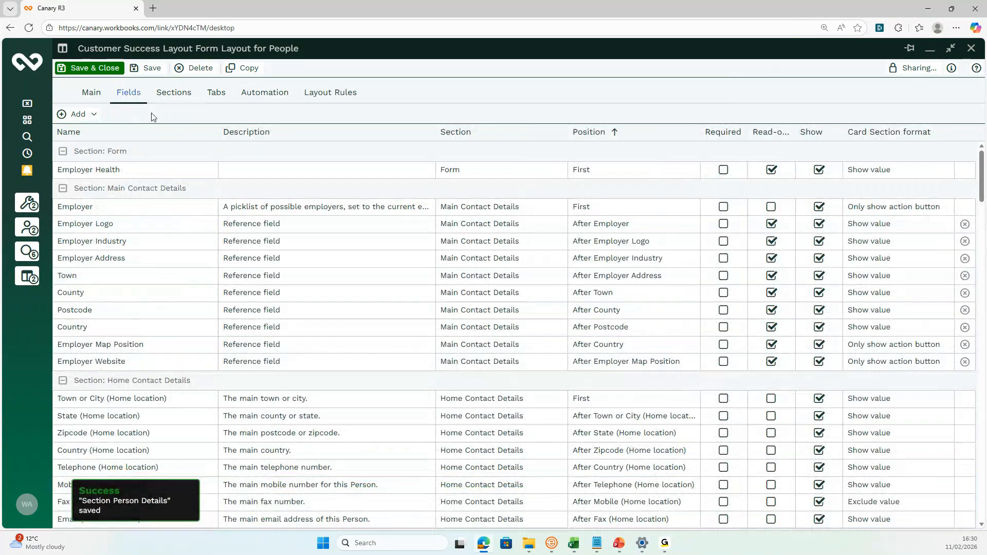
left_click(316, 170)
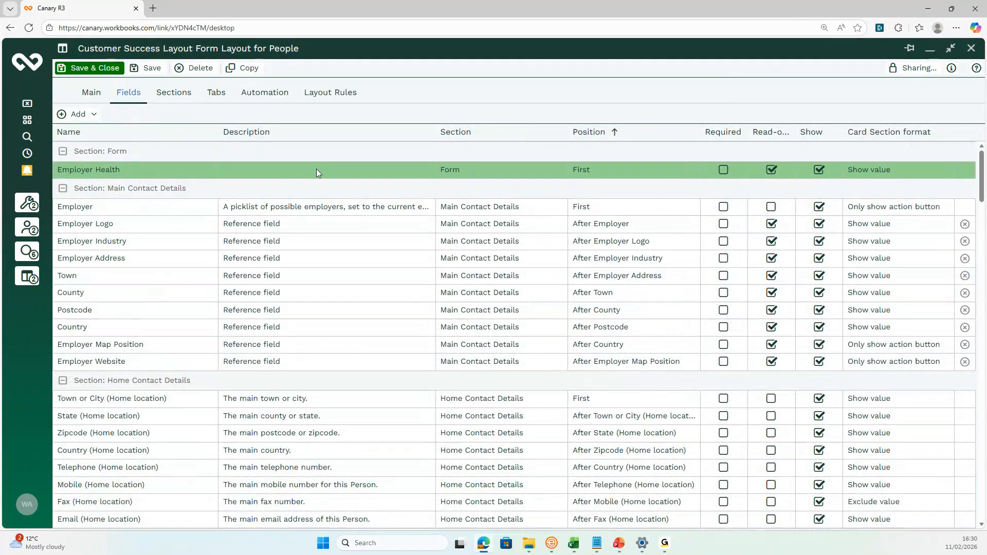
key("ctrl+f")
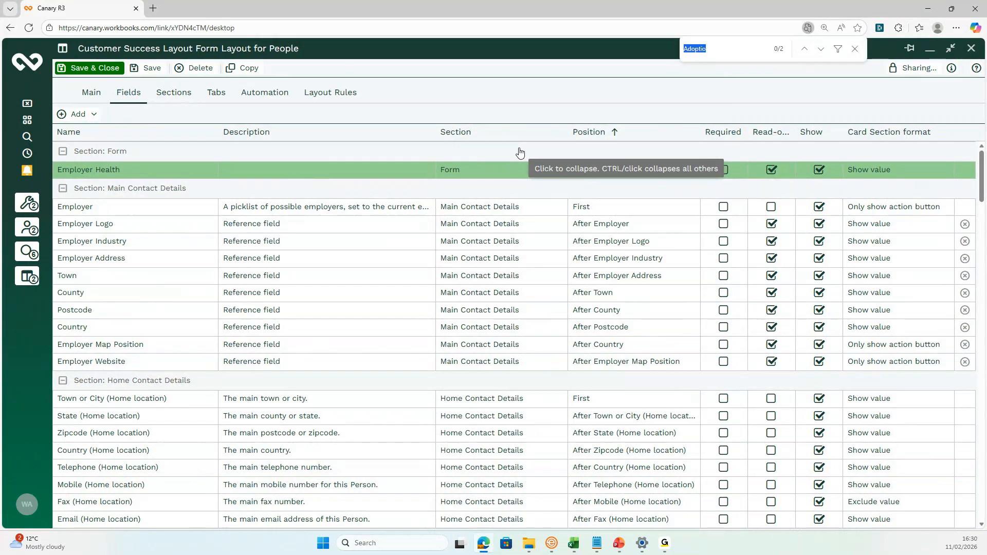
key("BackSpace")
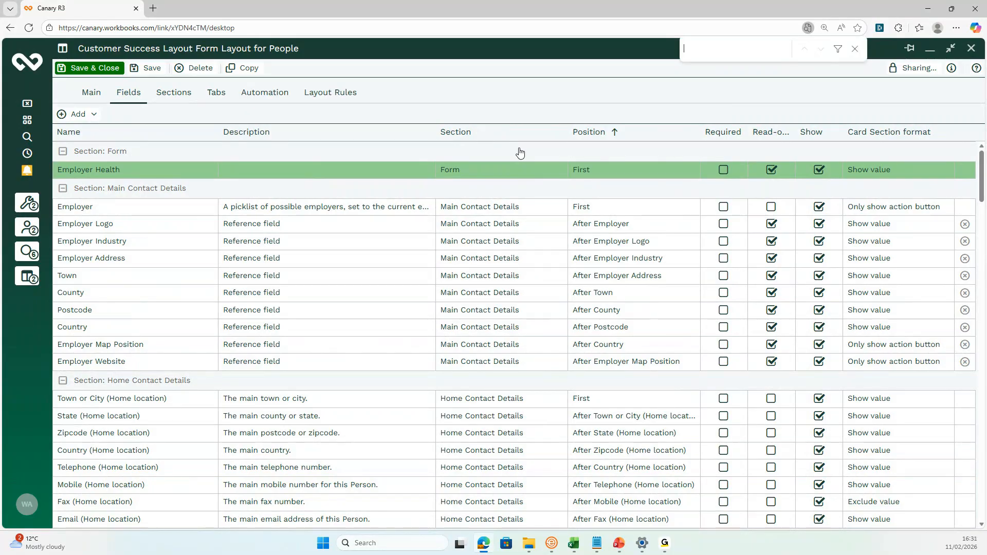
type("assigned")
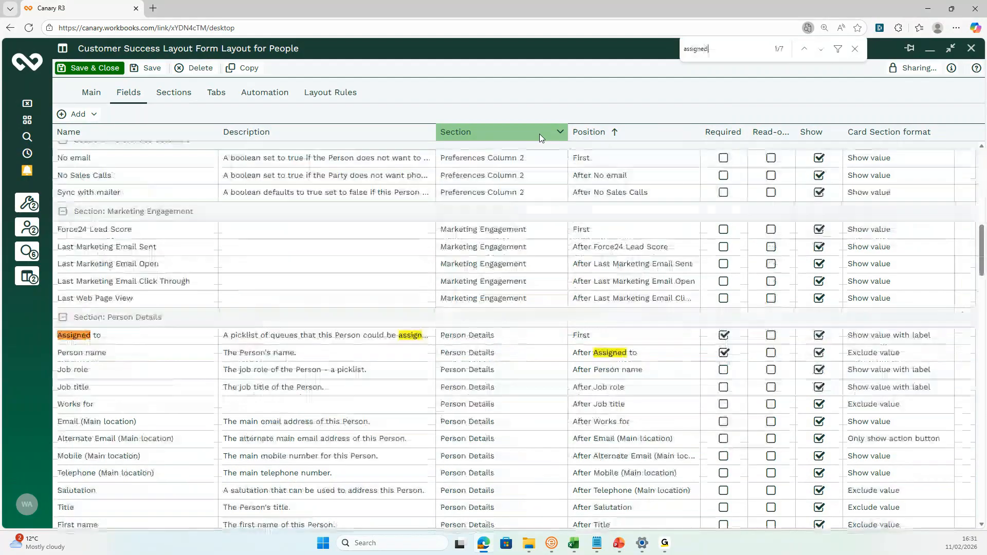
left_click(125, 338)
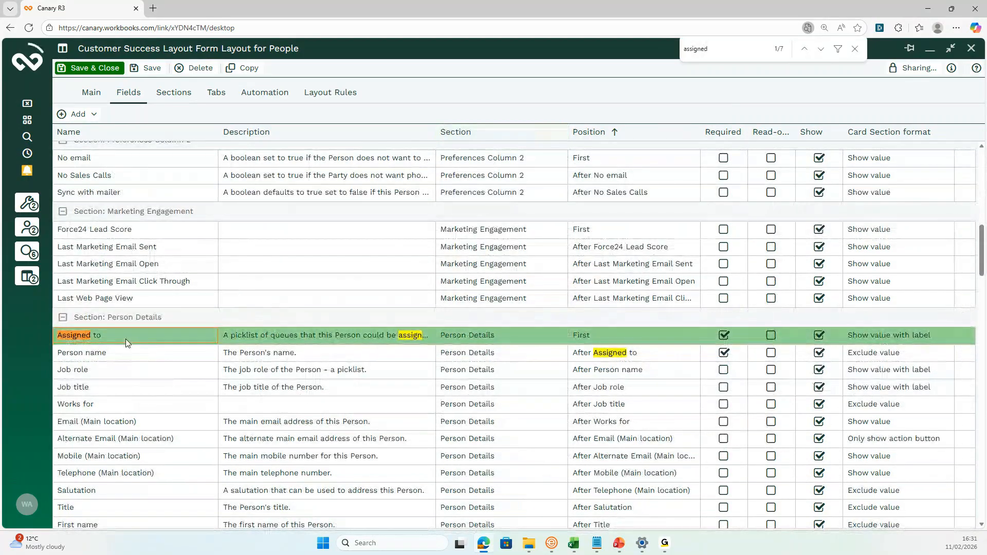
double_click(125, 339)
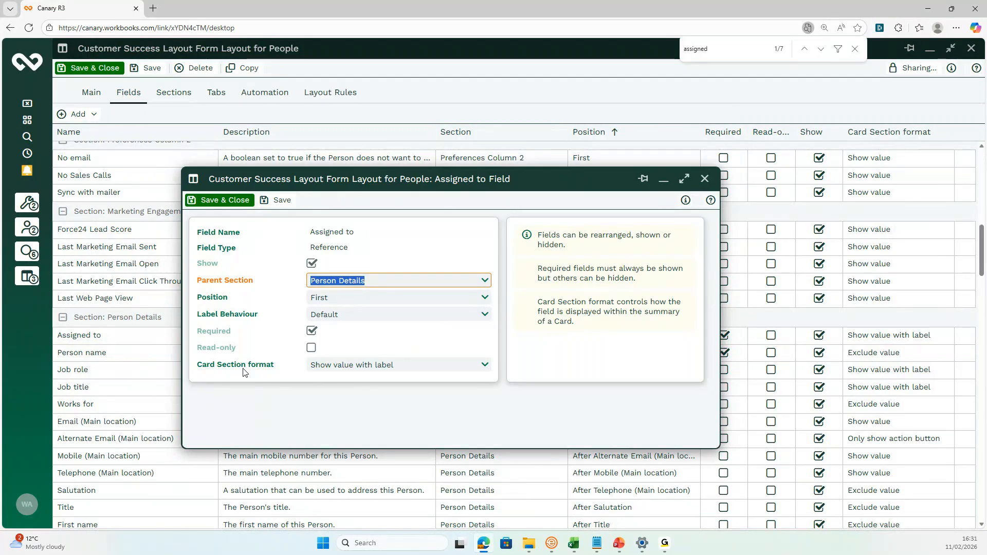
Step: Review the Card Section format options for Assigned to, then save and close the field and minimize the layout
left_click(487, 365)
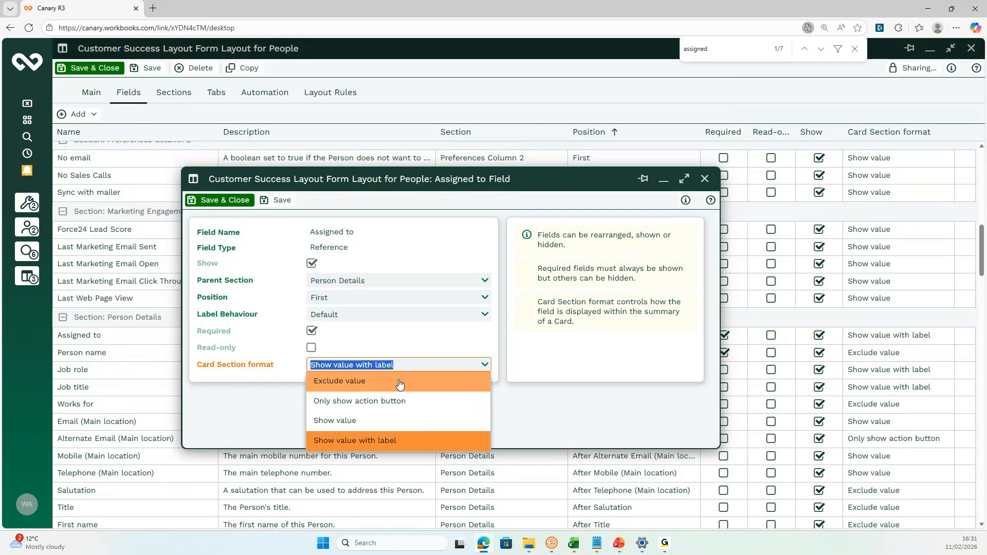
left_click(243, 202)
left_click(243, 202)
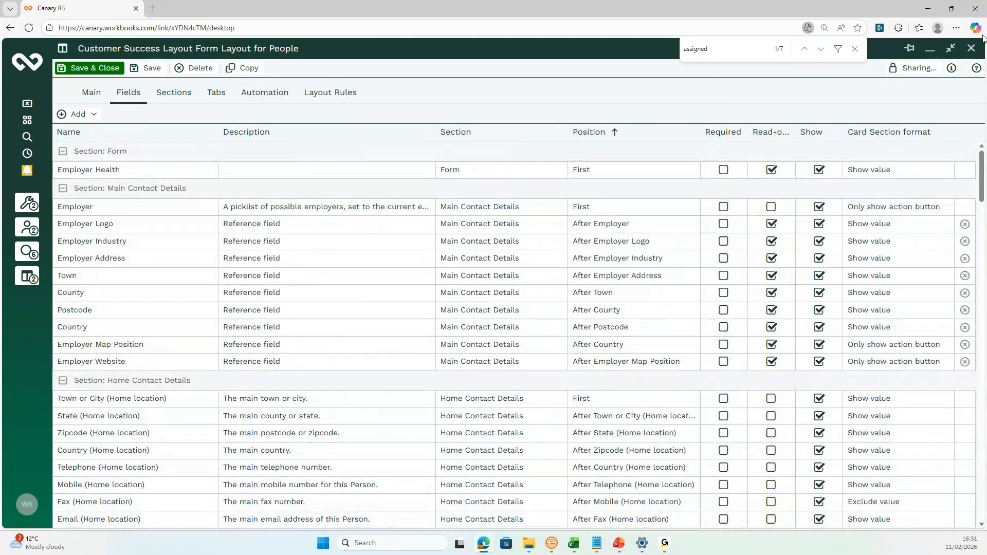
left_click(928, 50)
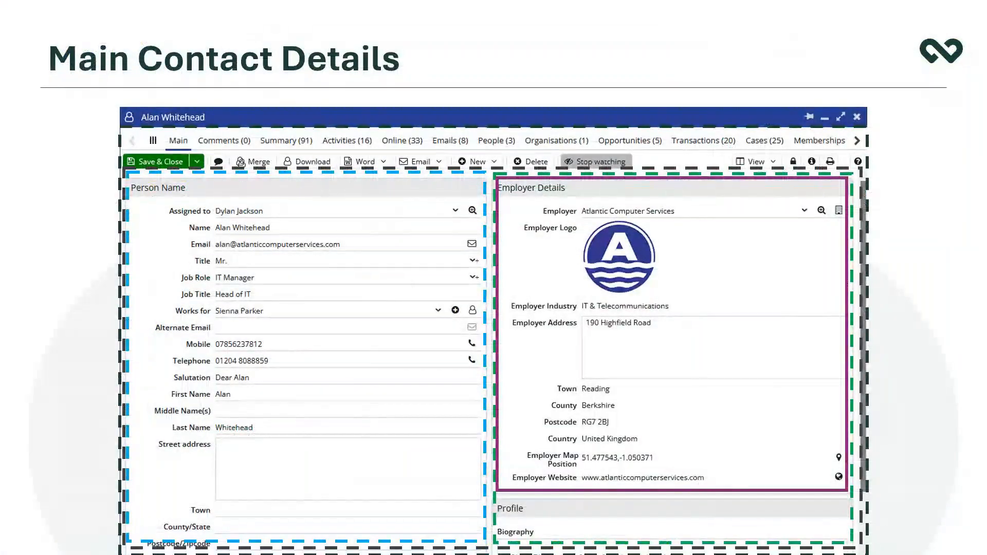
left_click(899, 379)
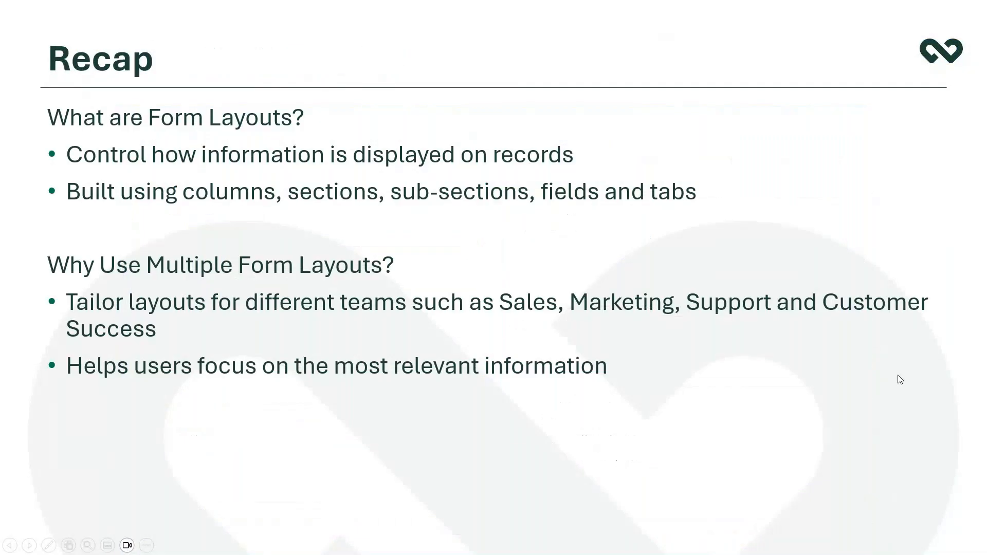